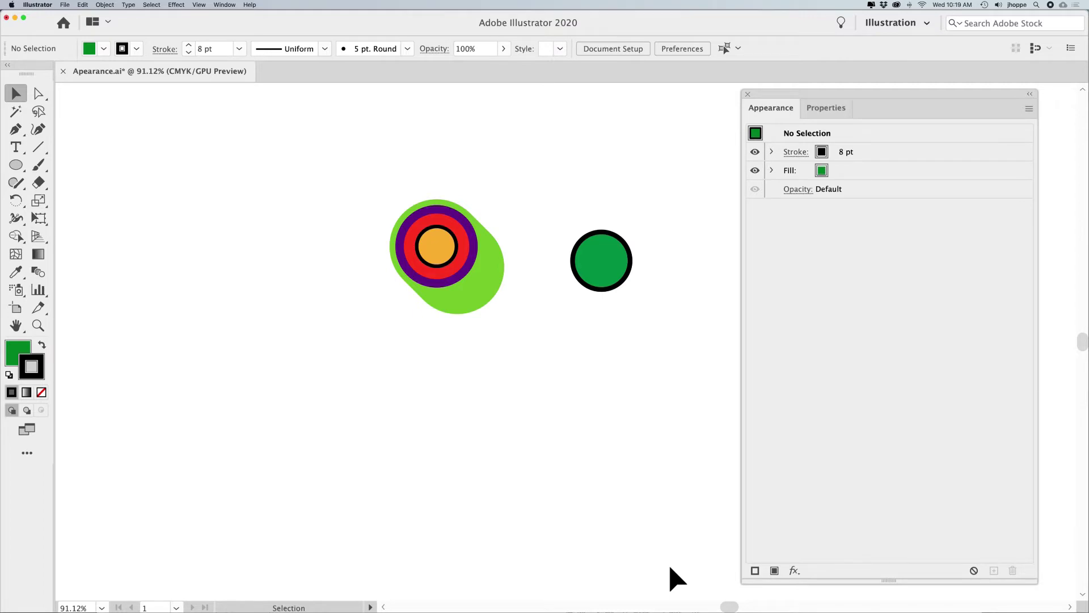
Step: Select the green circle and examine its stroke color swatches and stroke settings such as weight, cap, corner and alignment
left_click(600, 274)
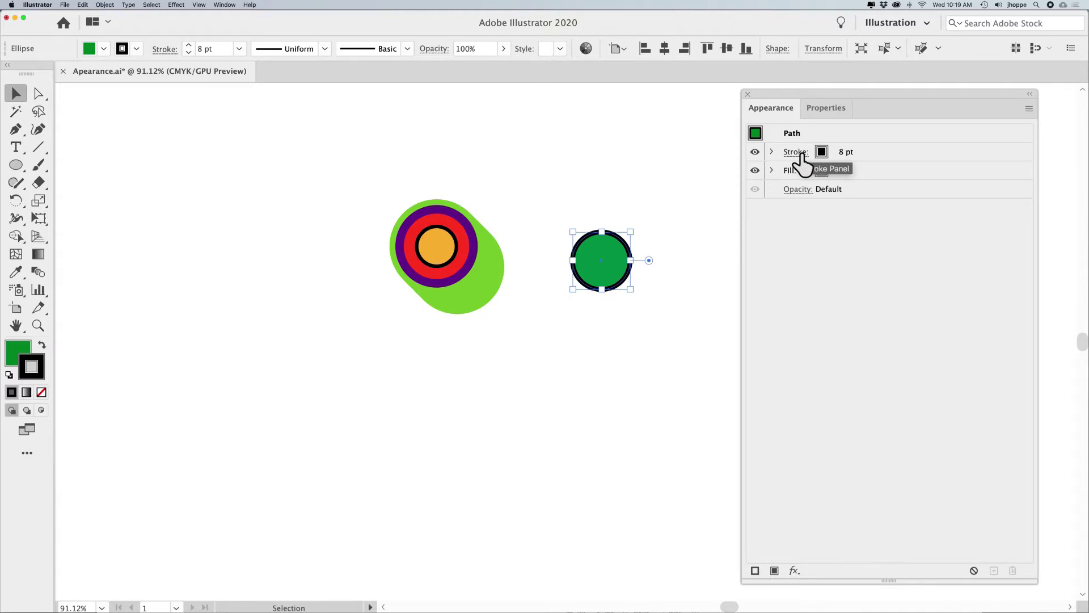
left_click(822, 153)
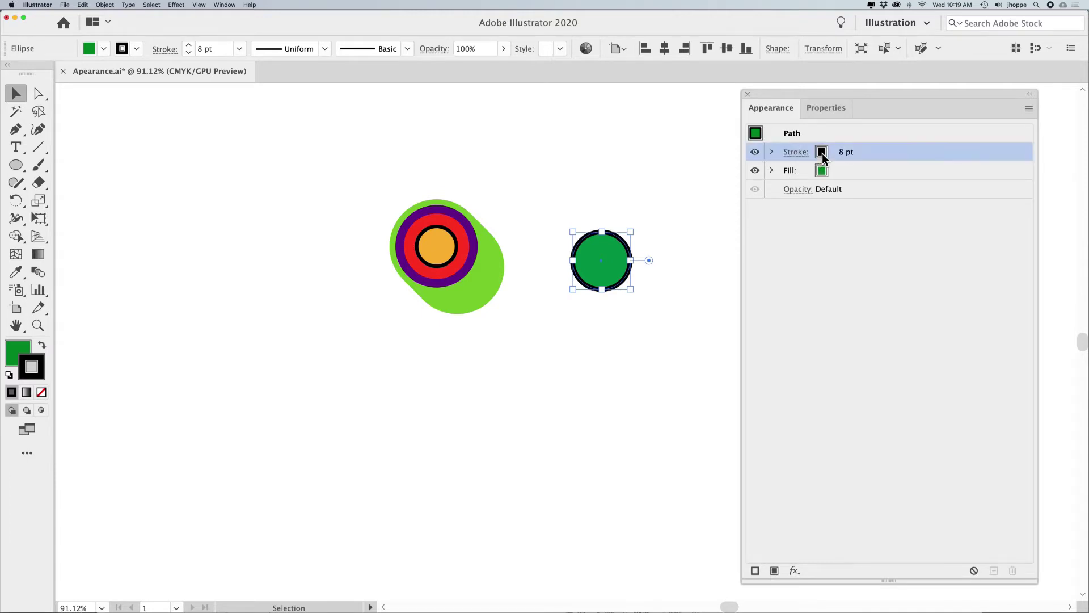
left_click(832, 153)
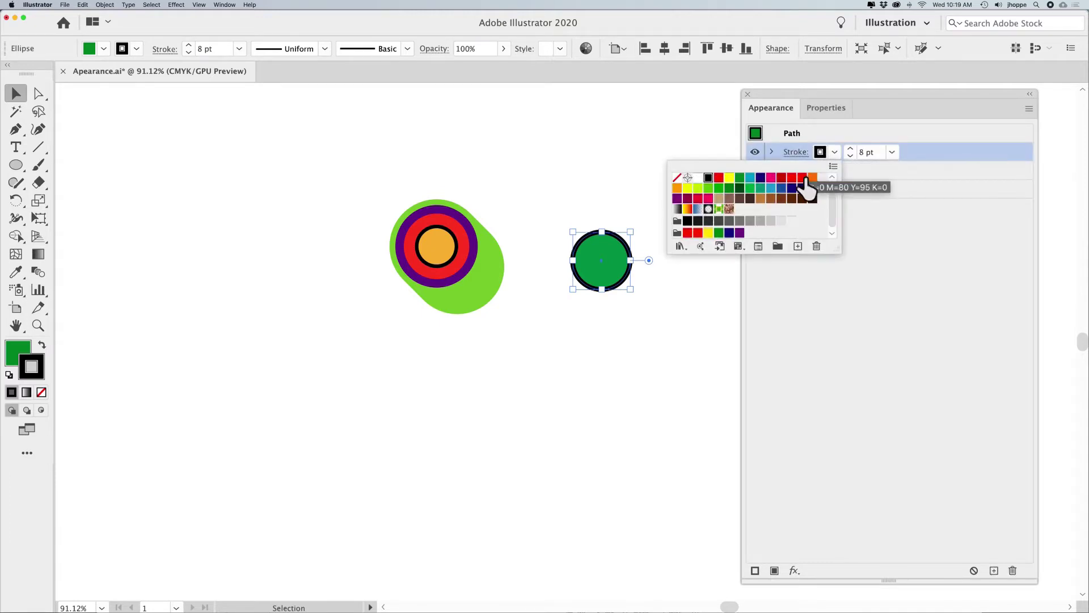
left_click(833, 154)
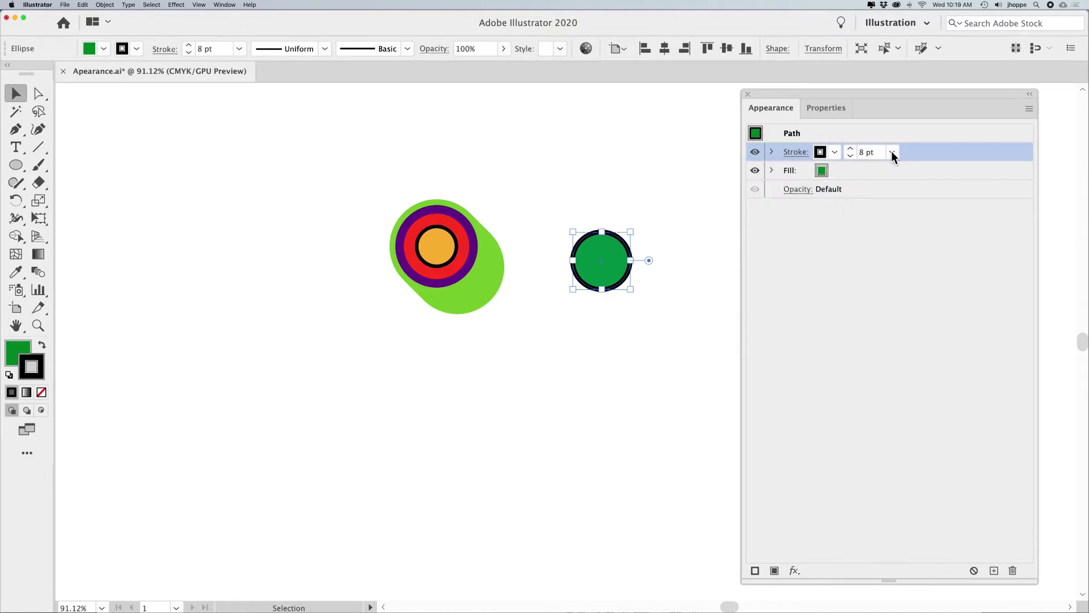
left_click(801, 152)
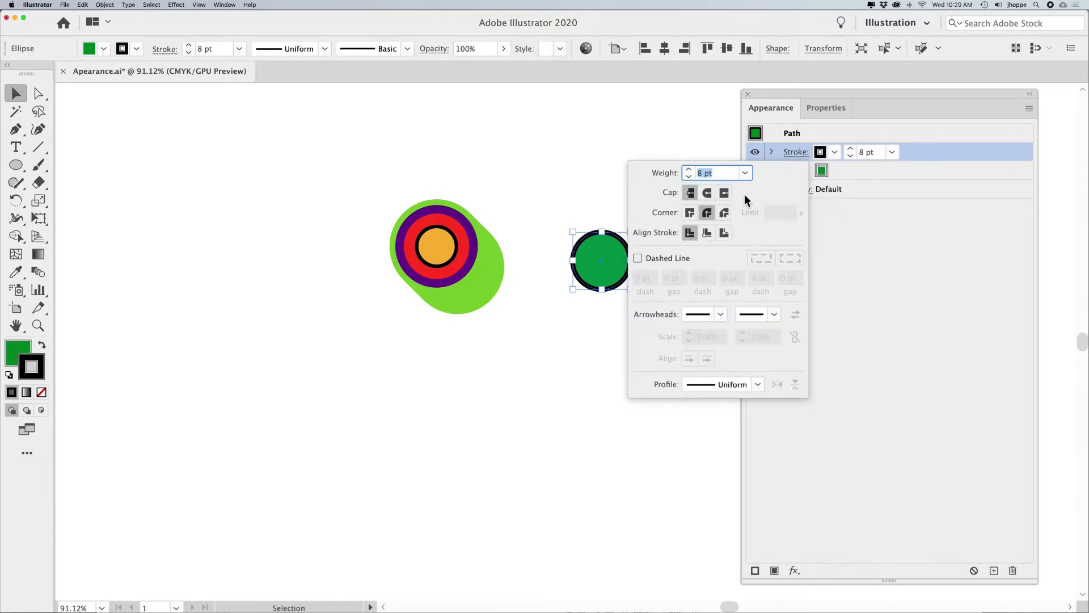
left_click(794, 153)
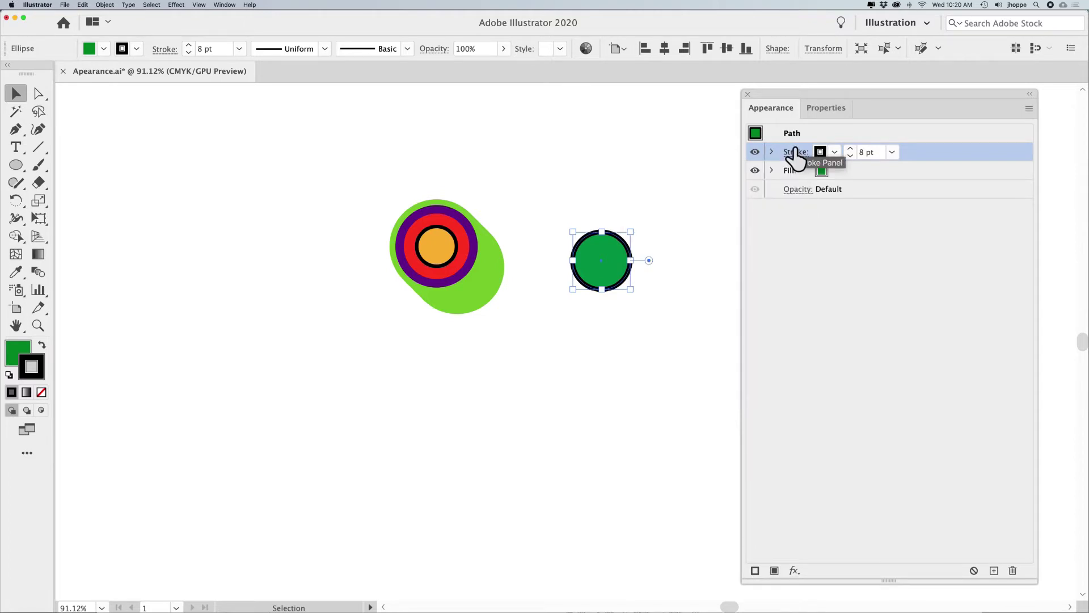
Step: Select the green circle's fill attribute and look through its available color swatches
left_click(792, 172)
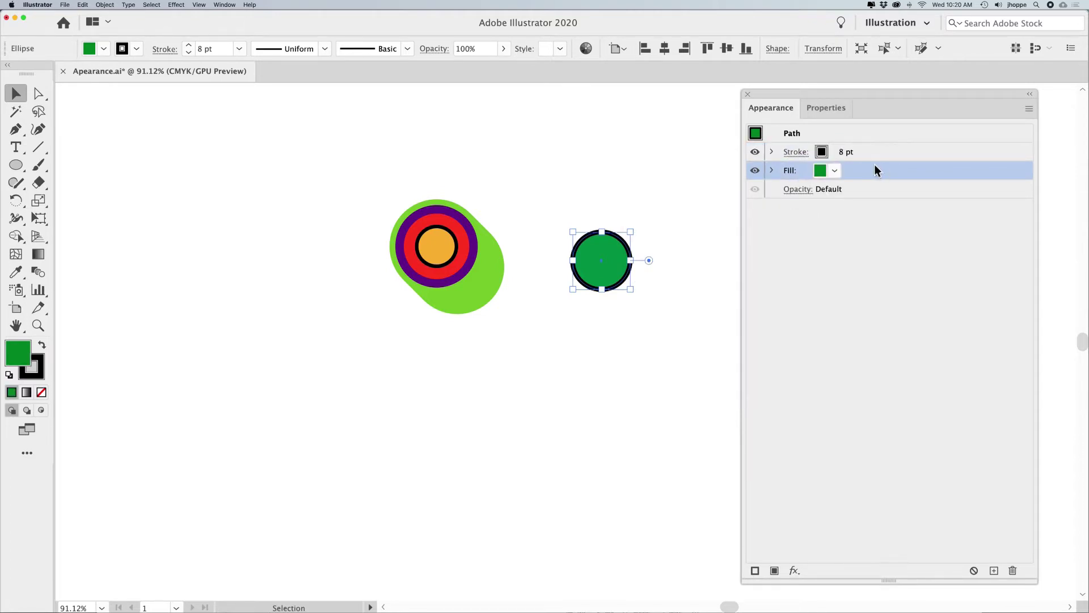
left_click(835, 170)
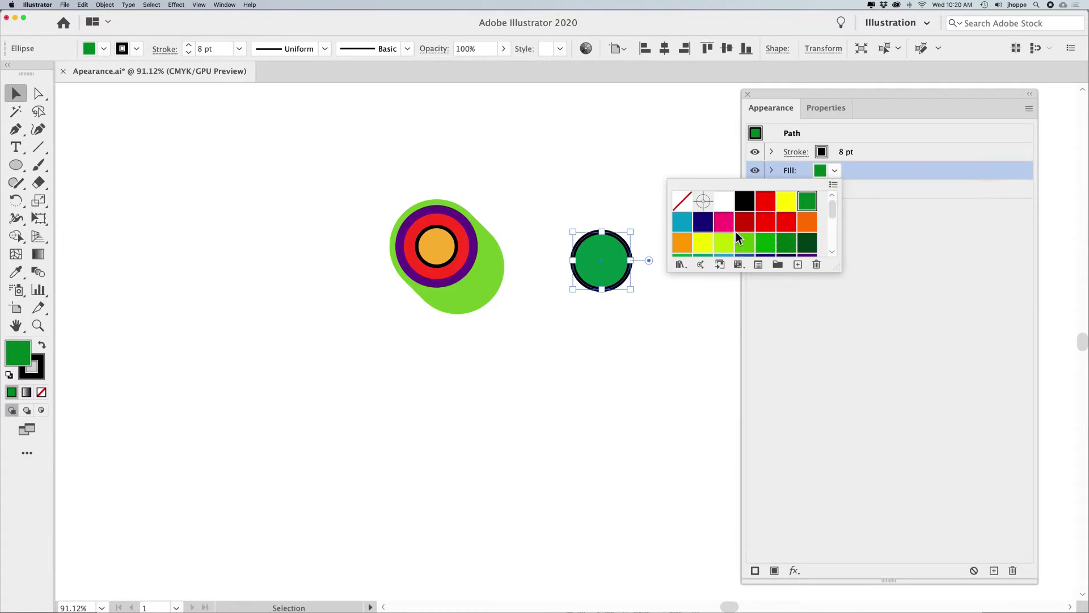
scroll(738, 238, "down", 3)
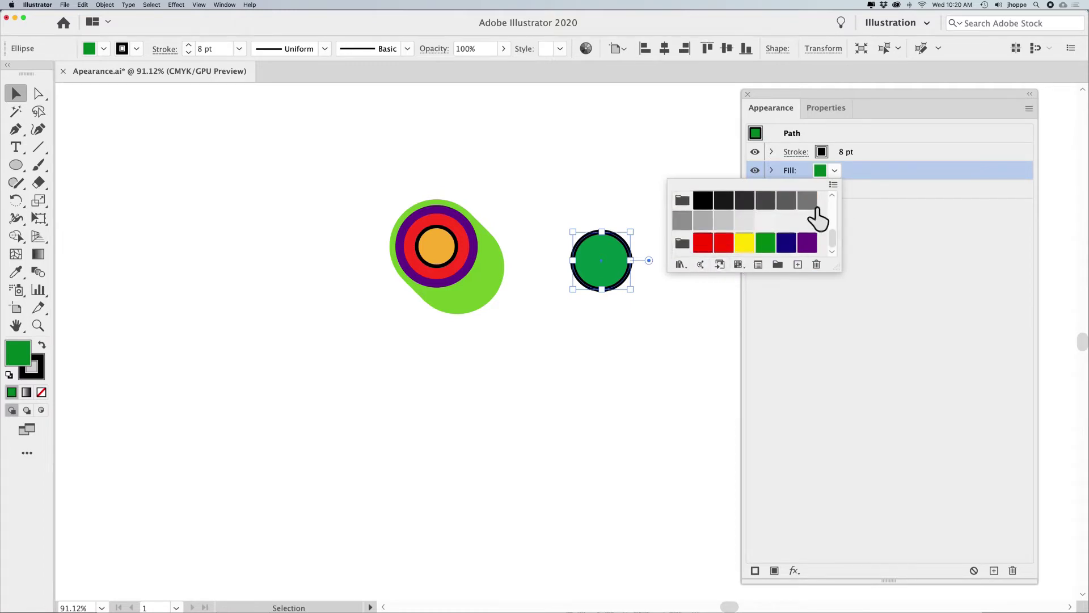
scroll(820, 213, "up", 3)
left_click(834, 171)
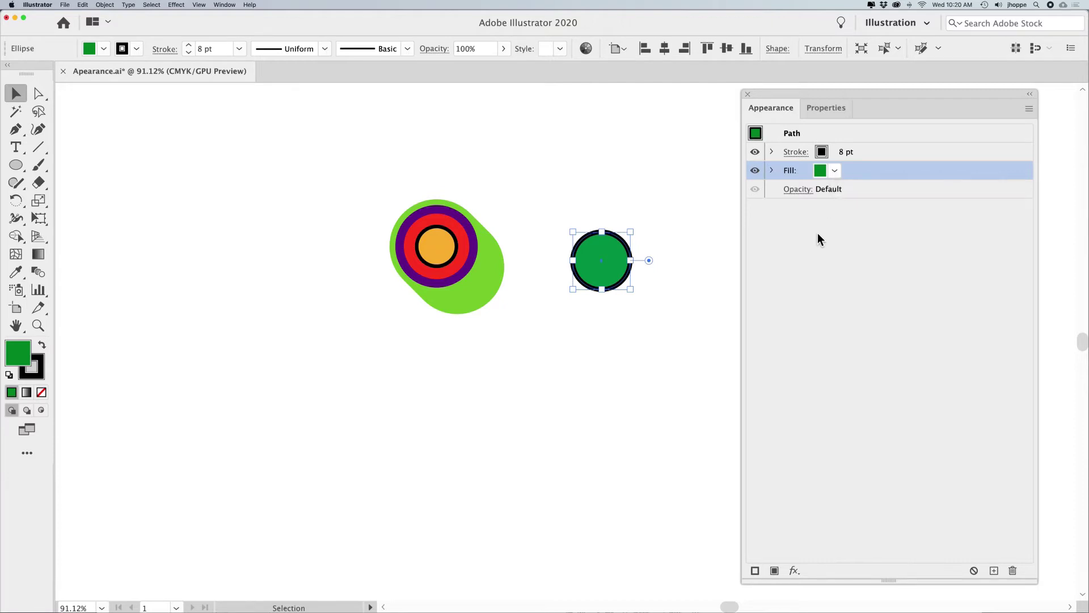
Step: Expand the circle's fill and stroke attributes and set the stroke weight to 20 pt
left_click(771, 170)
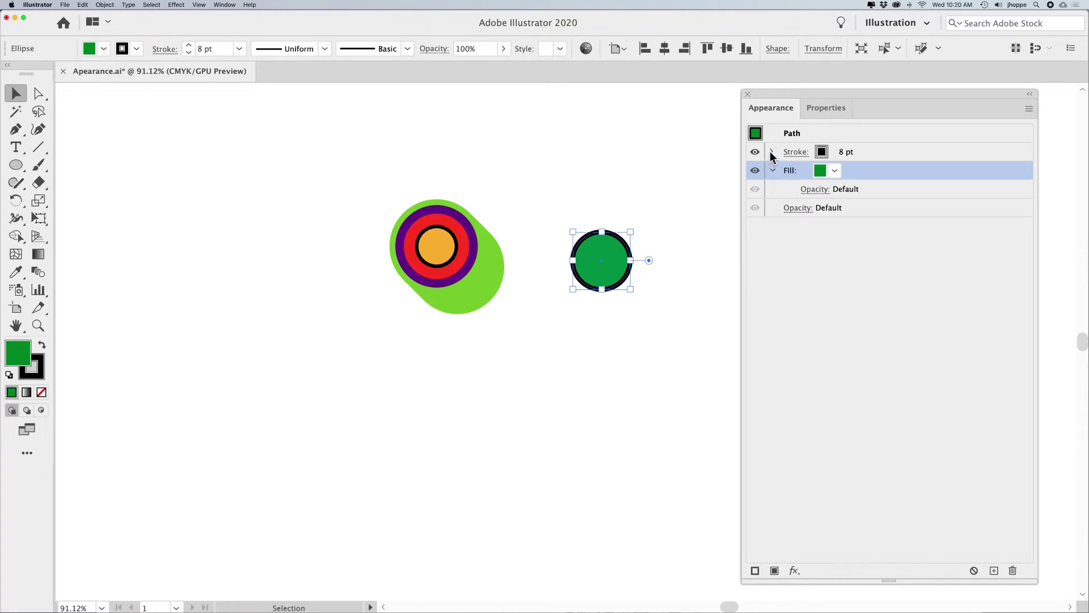
left_click(772, 152)
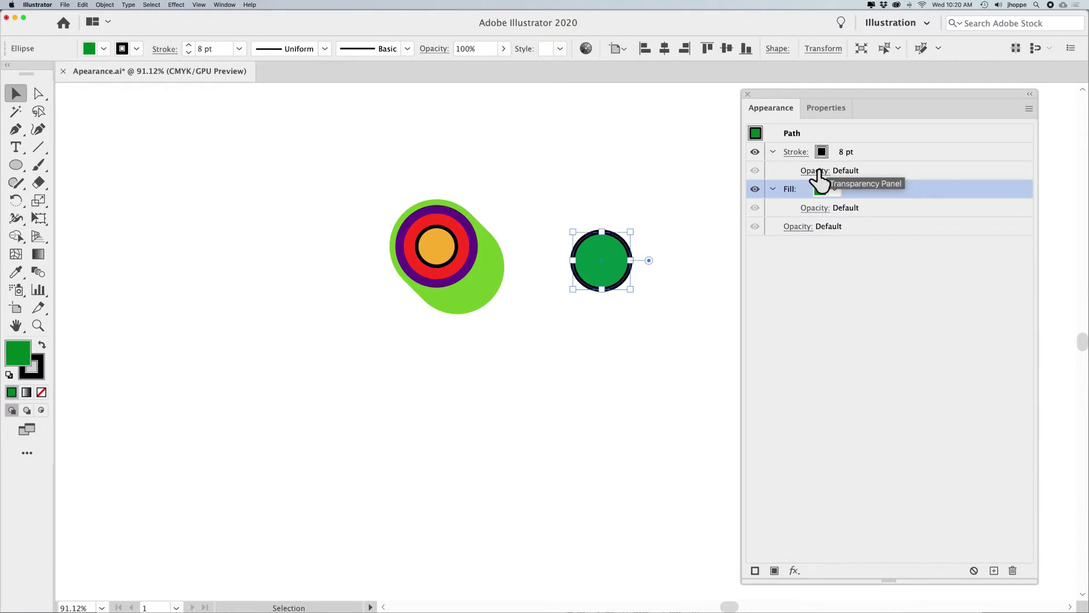
left_click(844, 152)
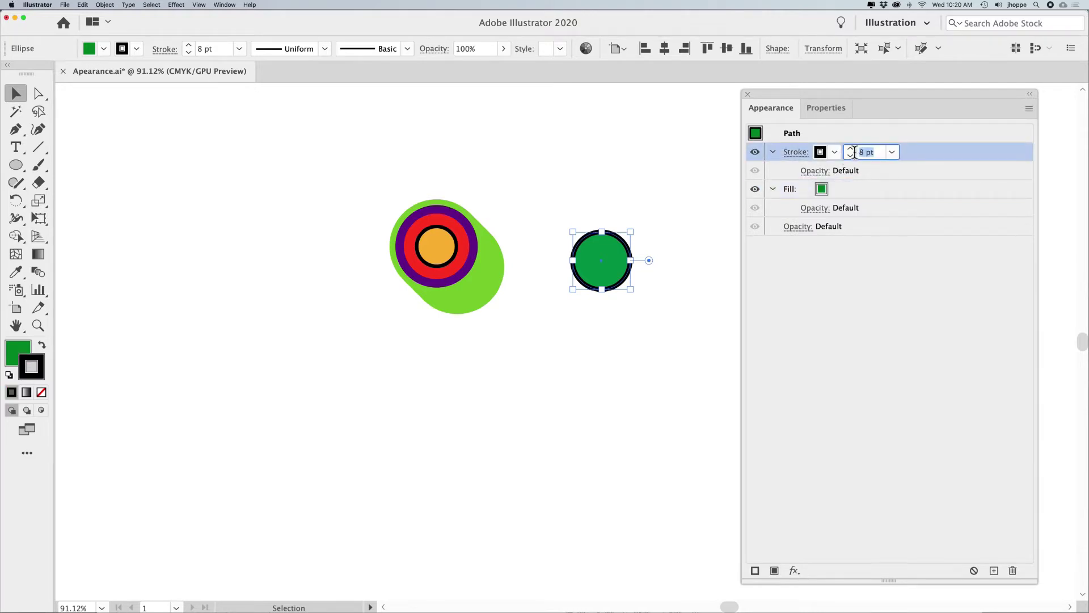
type("20")
key("Return")
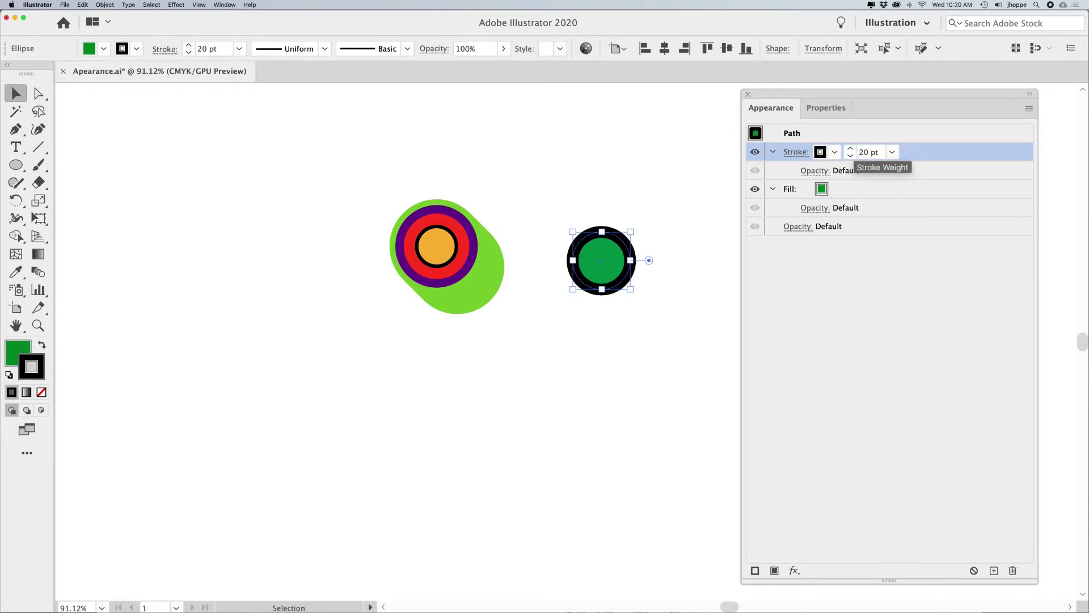
Step: Try the circle's stroke at 43% opacity and return the stroke to 100%
left_click(815, 171)
left_click(814, 198)
left_click_drag(814, 217, 782, 219)
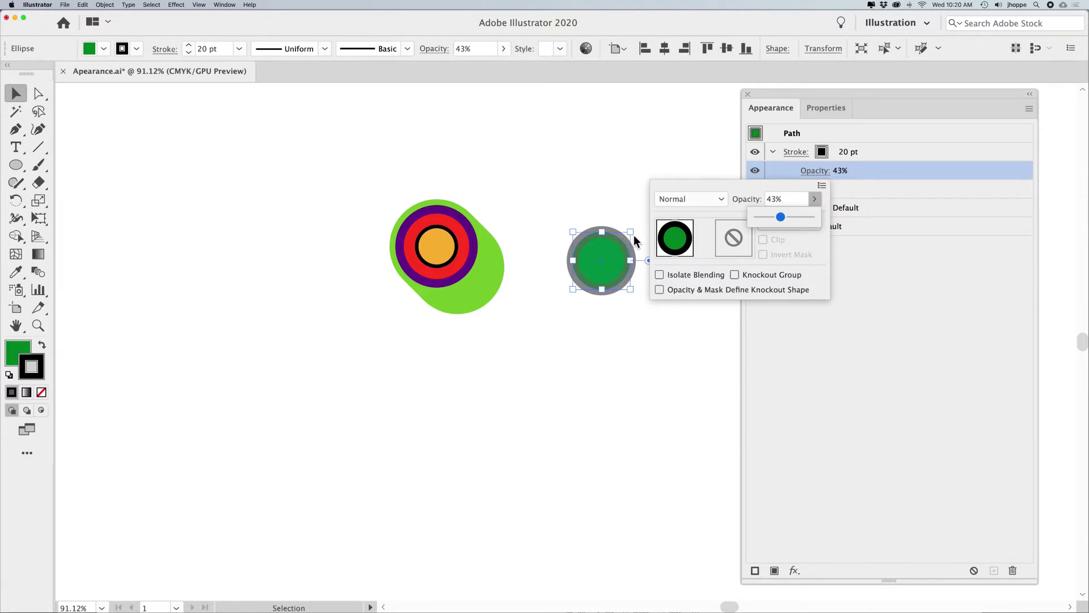
left_click_drag(781, 217, 825, 219)
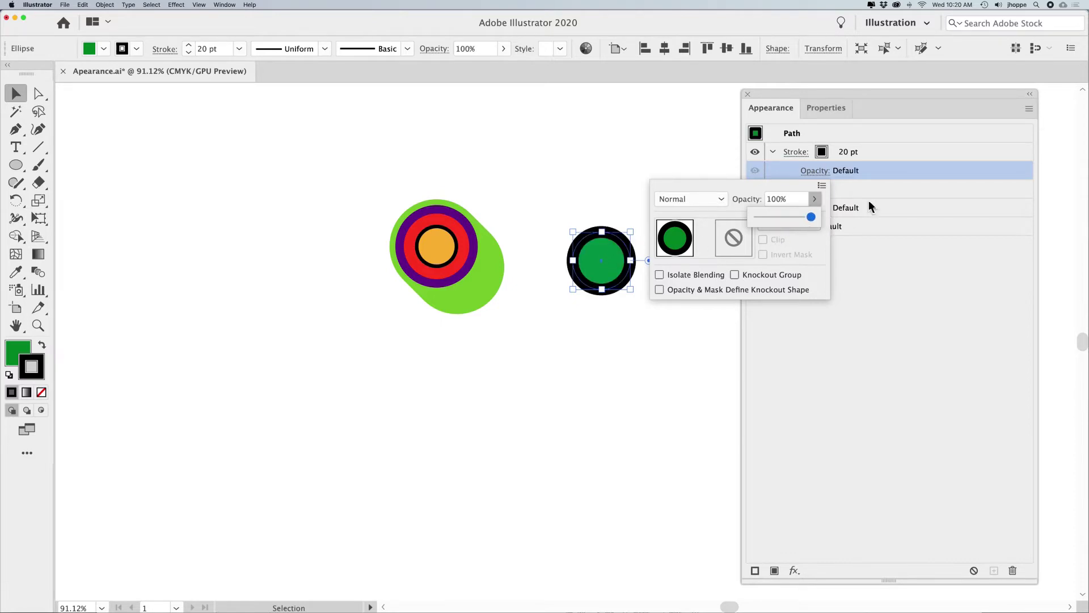
left_click(900, 162)
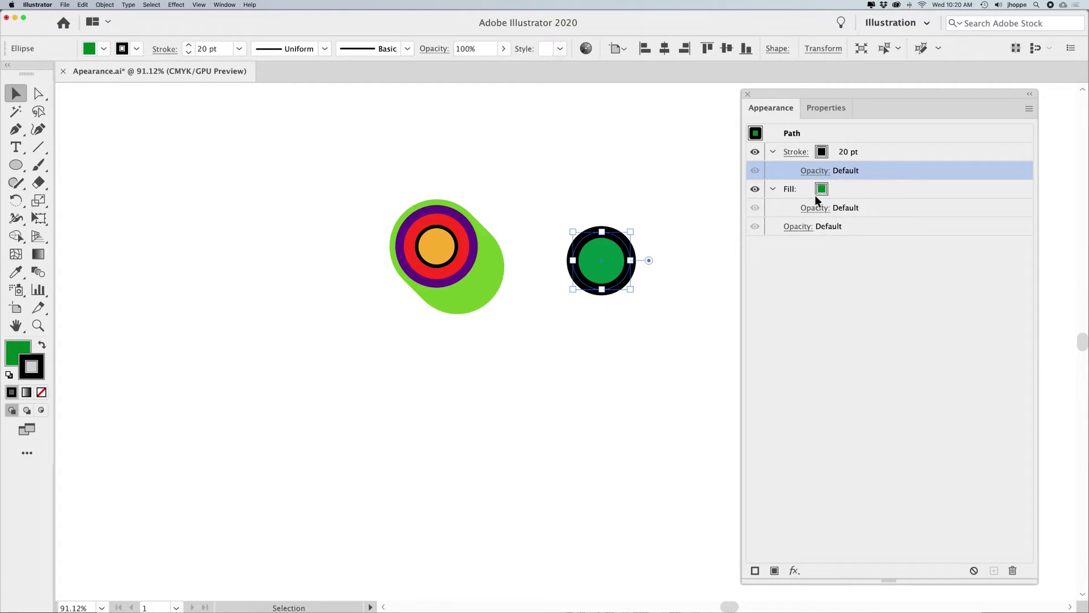
Step: Set the opacity of the whole circle to 50% and move the circle slightly upward on the artboard
left_click(795, 227)
left_click(797, 254)
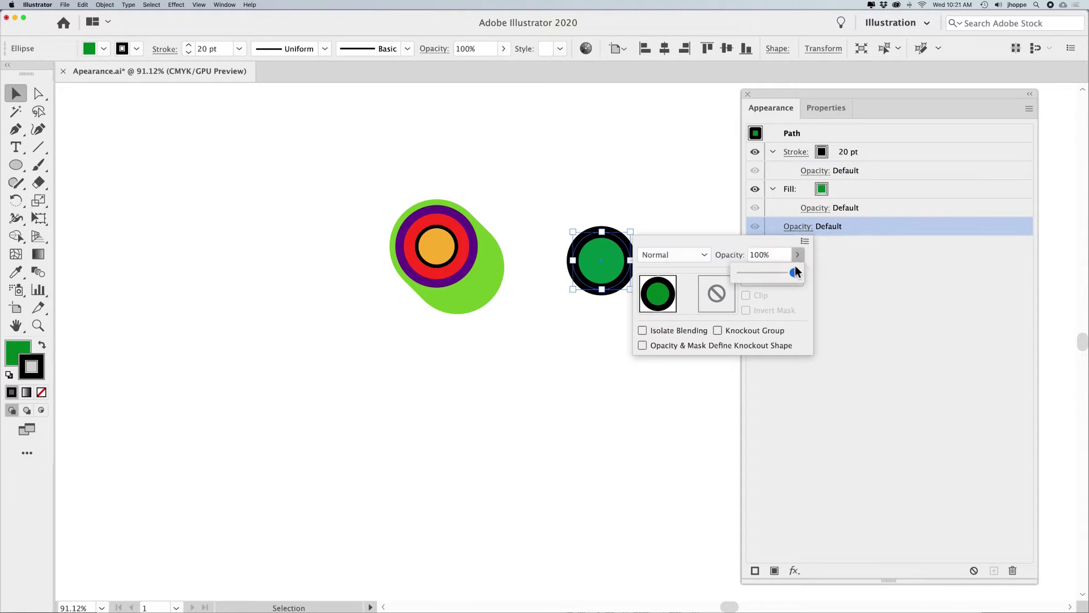
left_click_drag(779, 272, 768, 271)
mouse_move(606, 284)
left_mouse_down()
mouse_move(518, 301)
mouse_move(482, 286)
mouse_move(610, 274)
left_mouse_up()
Step: Reset the opacity of the whole circle to 100%
left_click(797, 227)
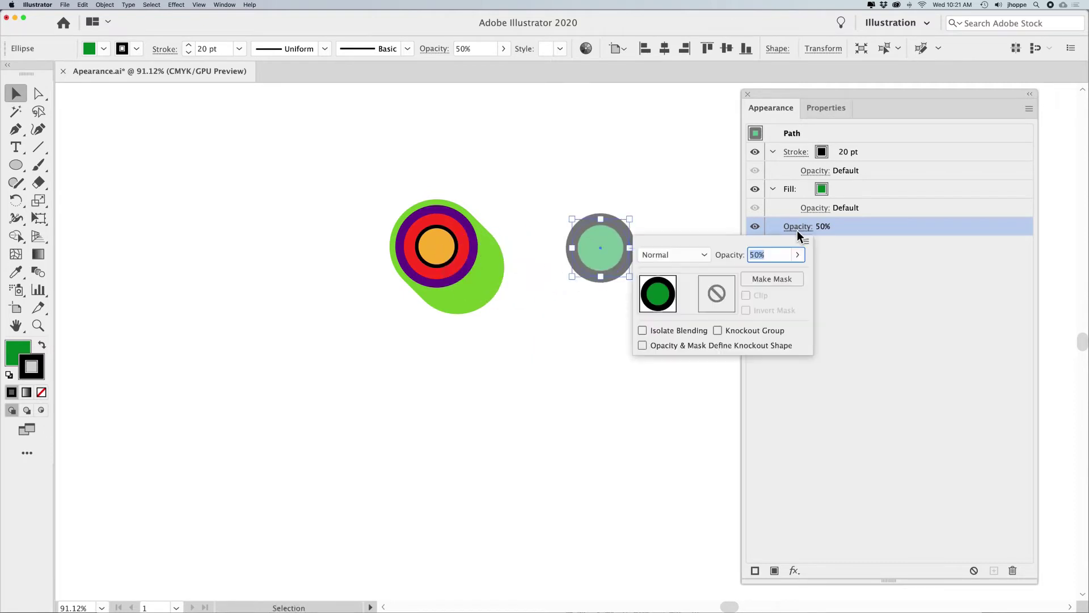
left_click(796, 256)
left_click_drag(769, 272, 927, 275)
left_click(894, 263)
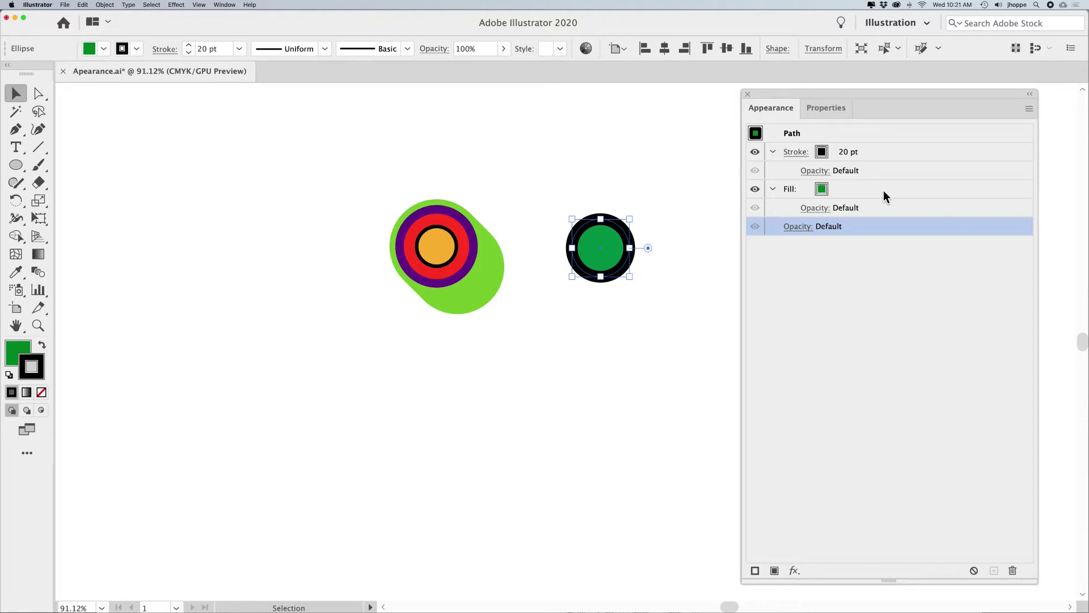
Step: Move the circle's stroke below its fill in the attribute order and return it above the fill
mouse_move(875, 152)
left_mouse_down()
mouse_move(923, 151)
mouse_move(918, 219)
left_mouse_up()
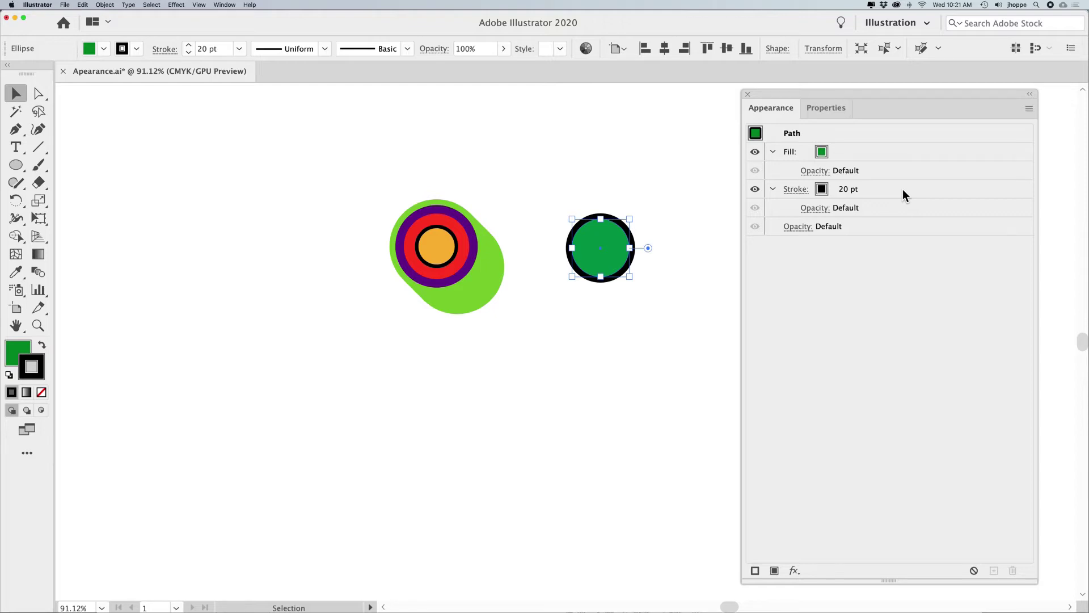
mouse_move(903, 190)
left_mouse_down()
mouse_move(921, 191)
mouse_move(919, 142)
left_mouse_up()
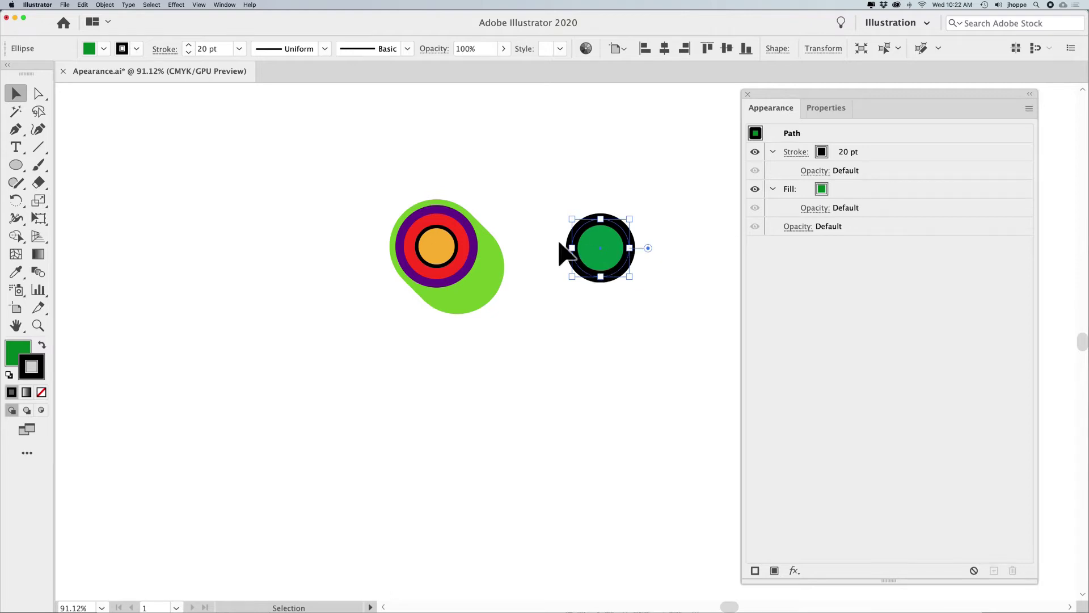
Step: Inspect the multicolored shape's attributes with its orange fill and black stroke entries collapsed, and deselect the shape
left_click(451, 255)
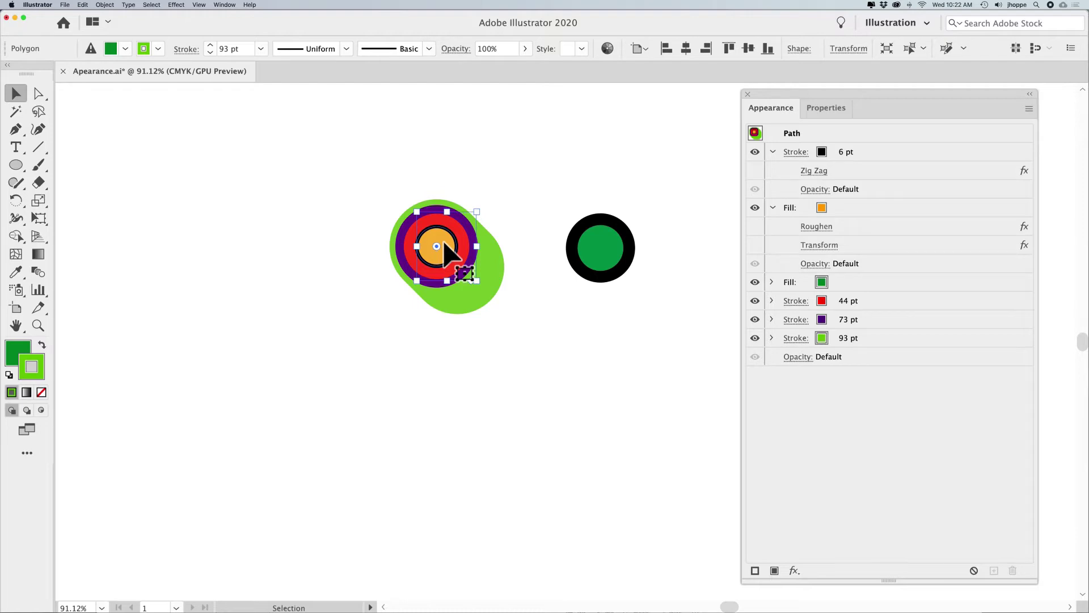
left_click(772, 207)
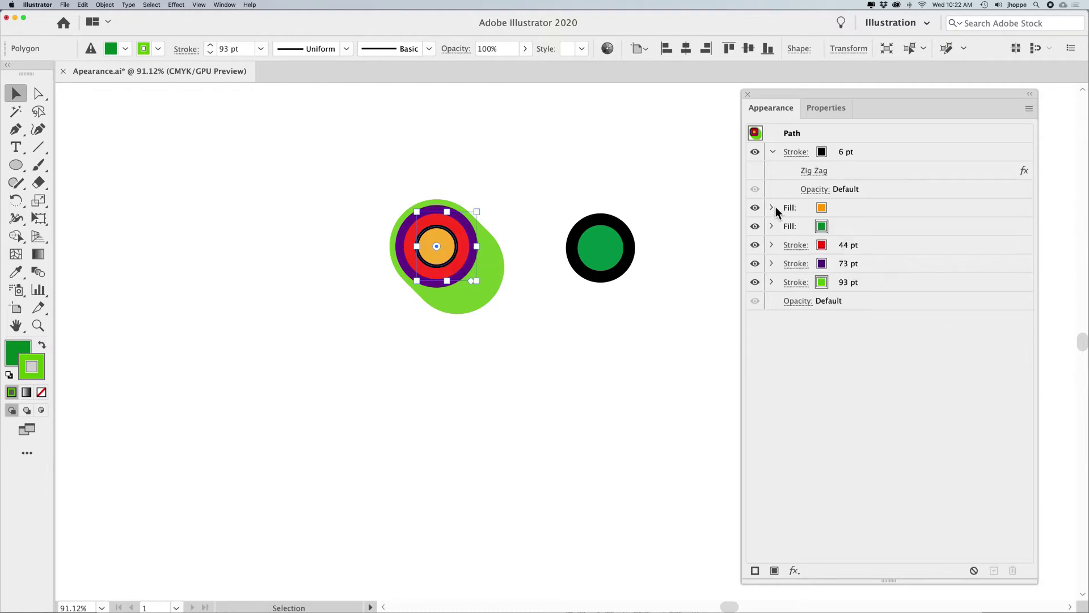
left_click(773, 152)
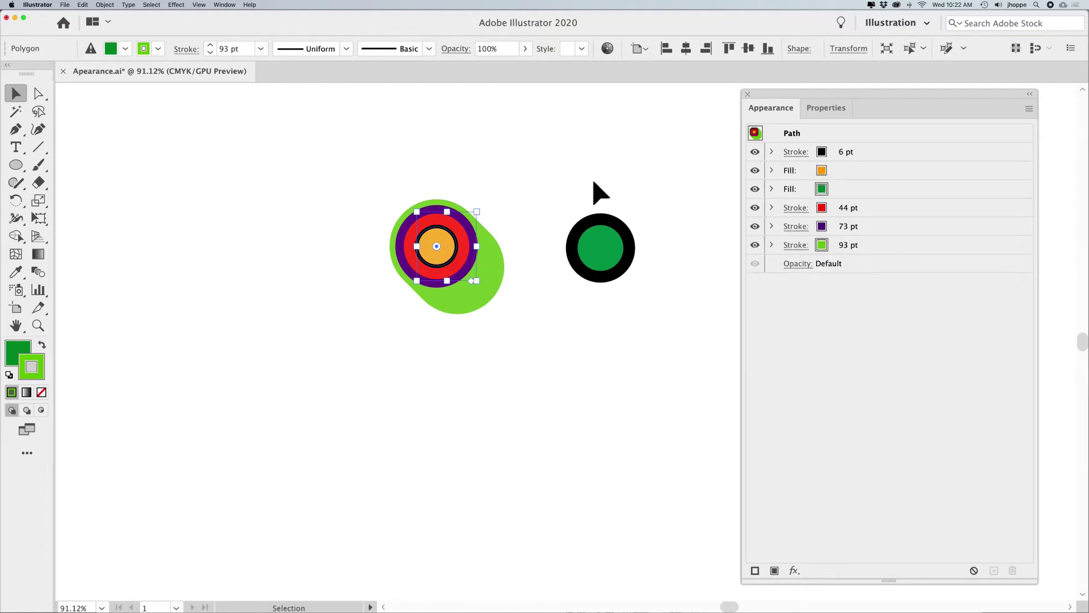
left_click(540, 332)
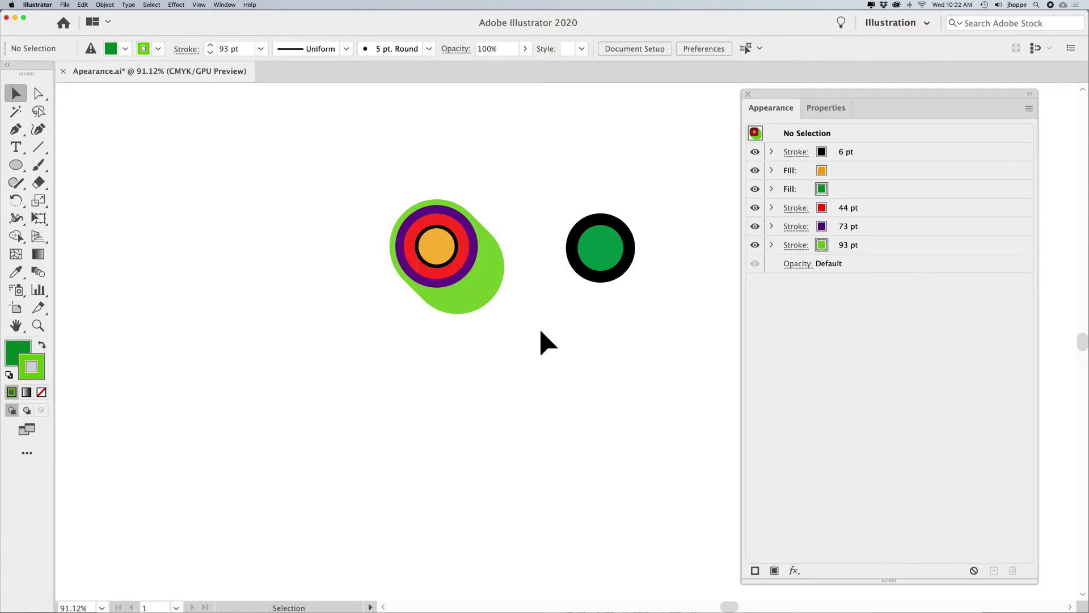
Step: Examine the underlying paths of both shapes in Outline view, return to Preview and reselect the multicolored shape
key("super+y")
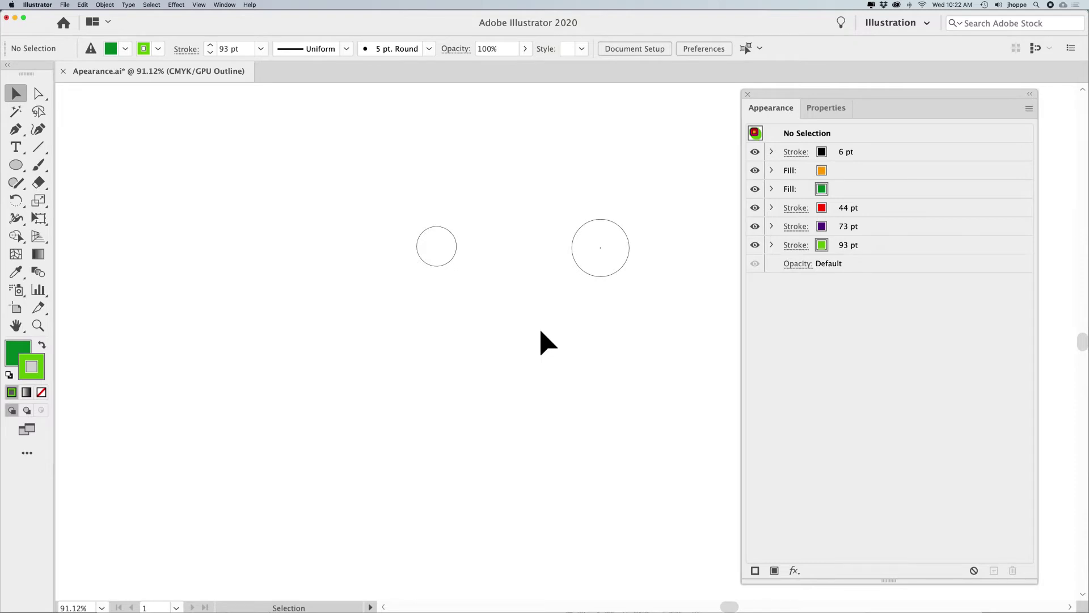
key("super")
key("super+y")
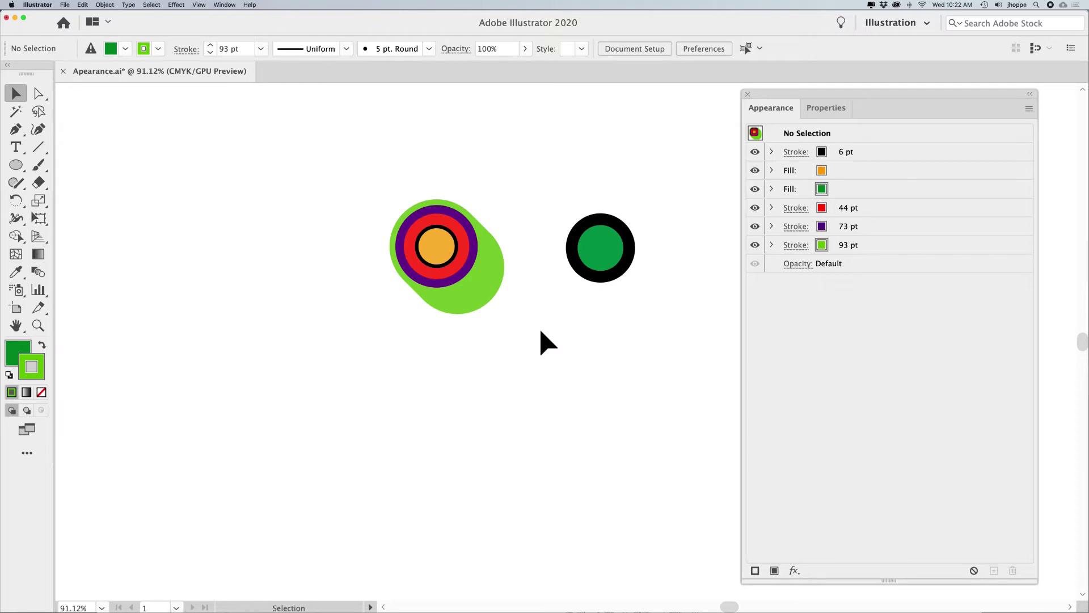
left_click(384, 247)
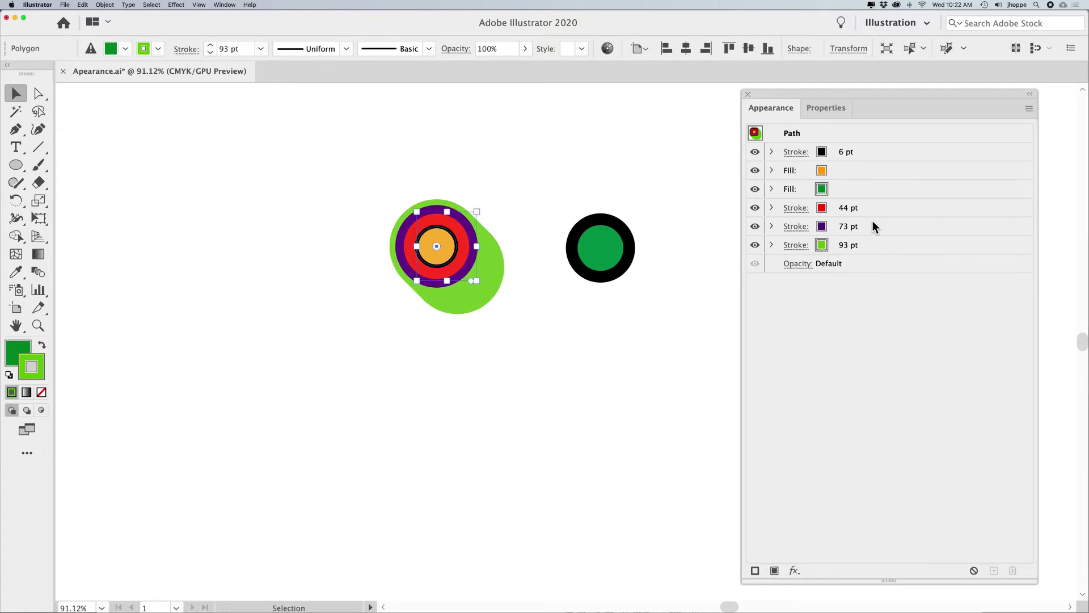
Step: Select the green circle, expand its fill and stroke attributes, and set the stroke weight to 10 pt
left_click(652, 286)
left_click(621, 267)
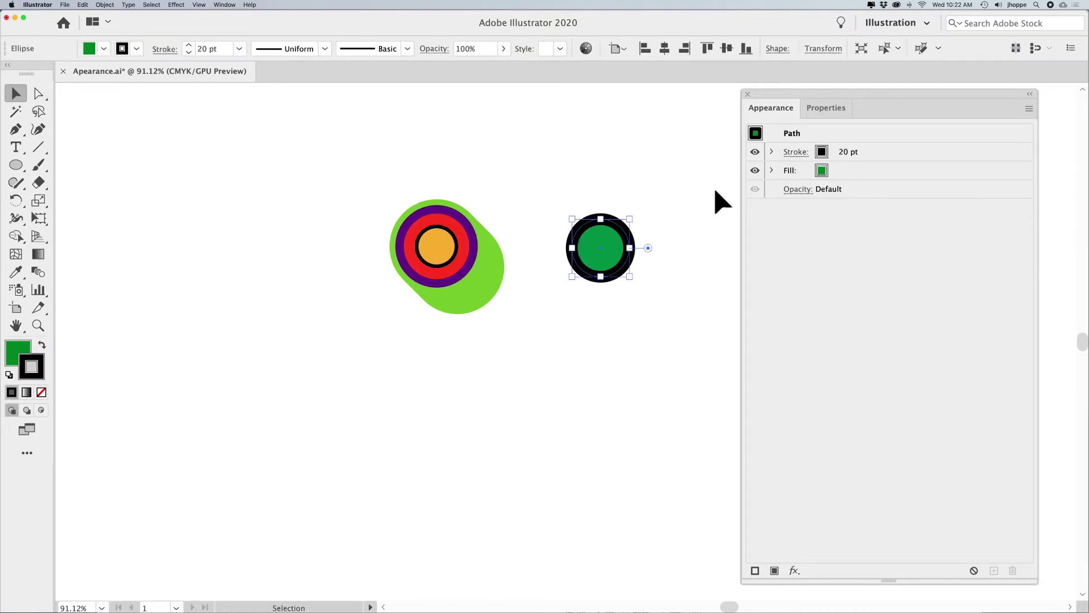
left_click(771, 170)
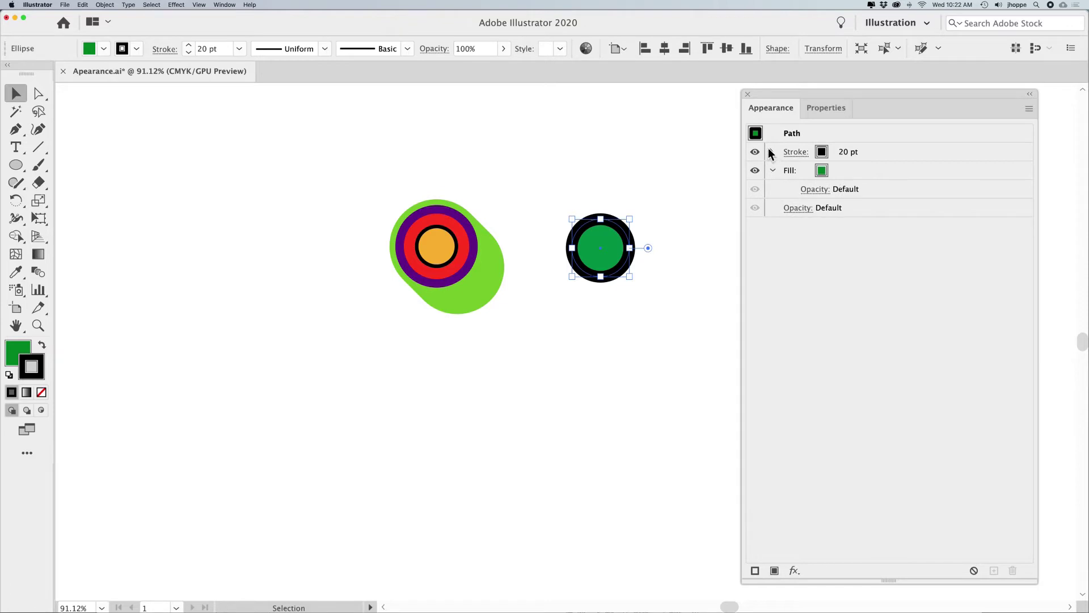
left_click(770, 151)
left_click(853, 153)
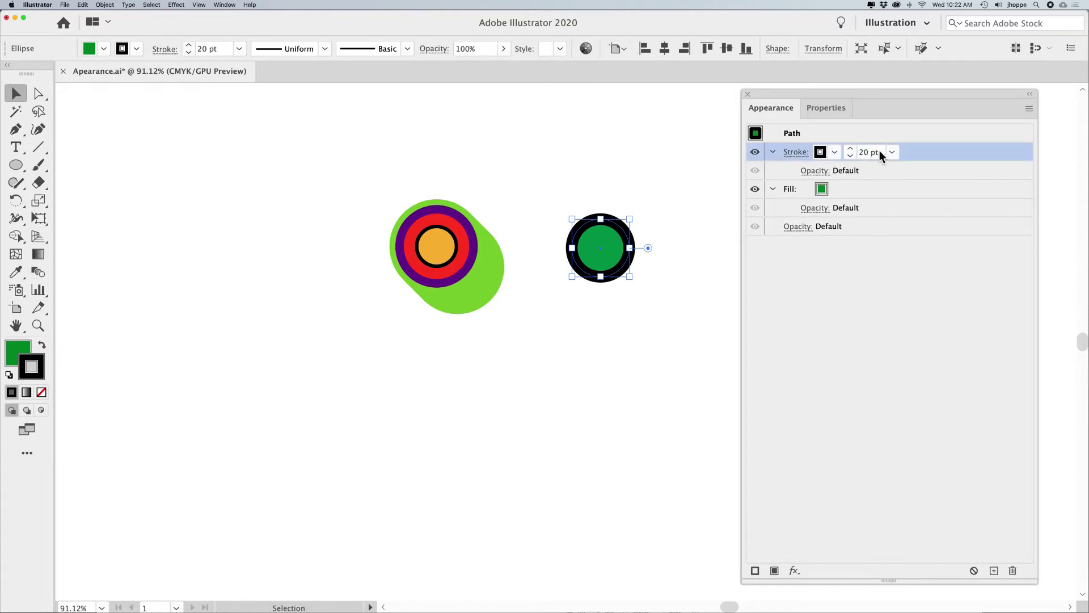
double_click(857, 151)
type("10")
key("Return")
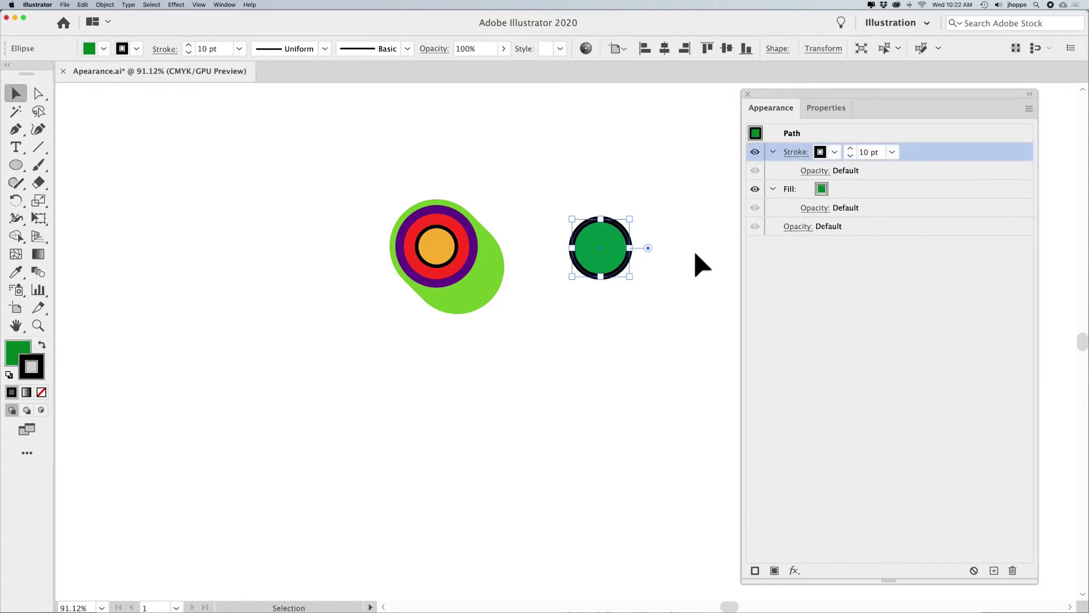
Step: Reselect the green circle, shorten the Appearance panel, and add a second stroke to the circle
left_click(690, 257)
left_click(625, 258)
left_click_drag(889, 580, 889, 366)
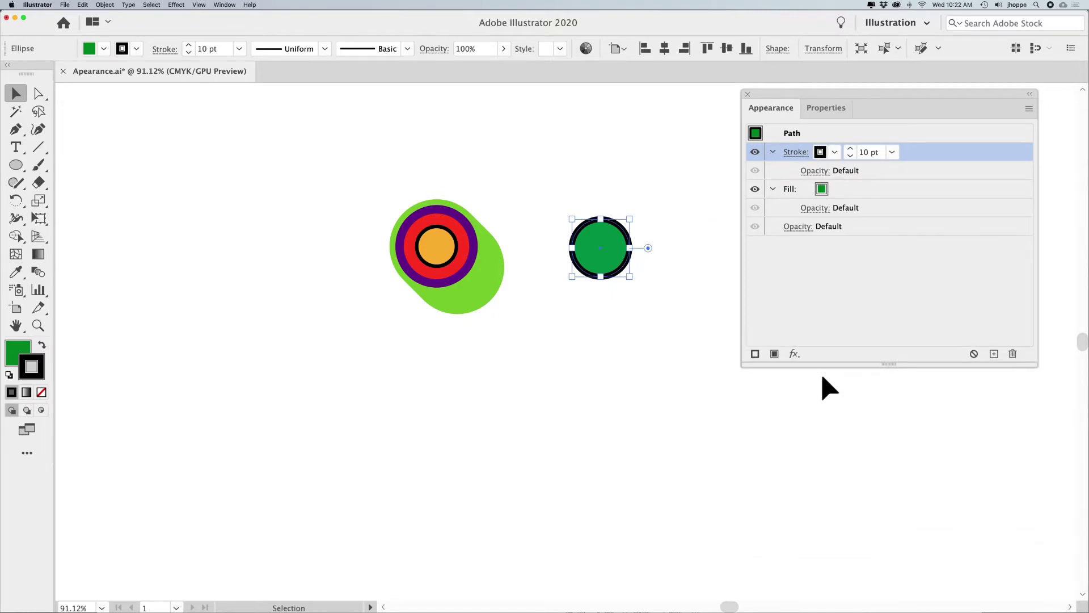
left_click(756, 353)
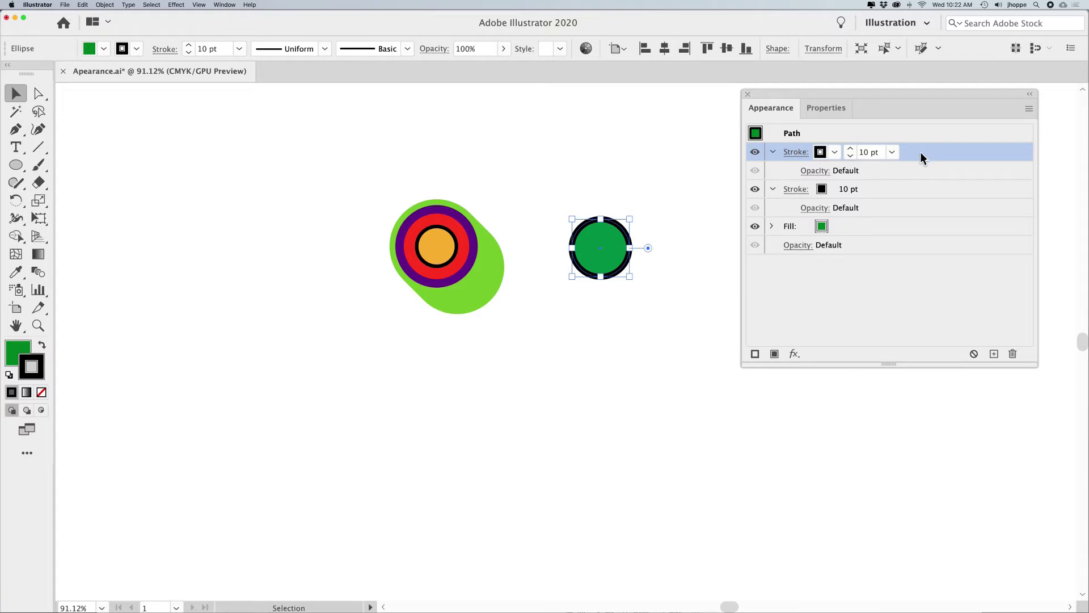
Step: Change the color of the circle's lower stroke to red
left_click(890, 187)
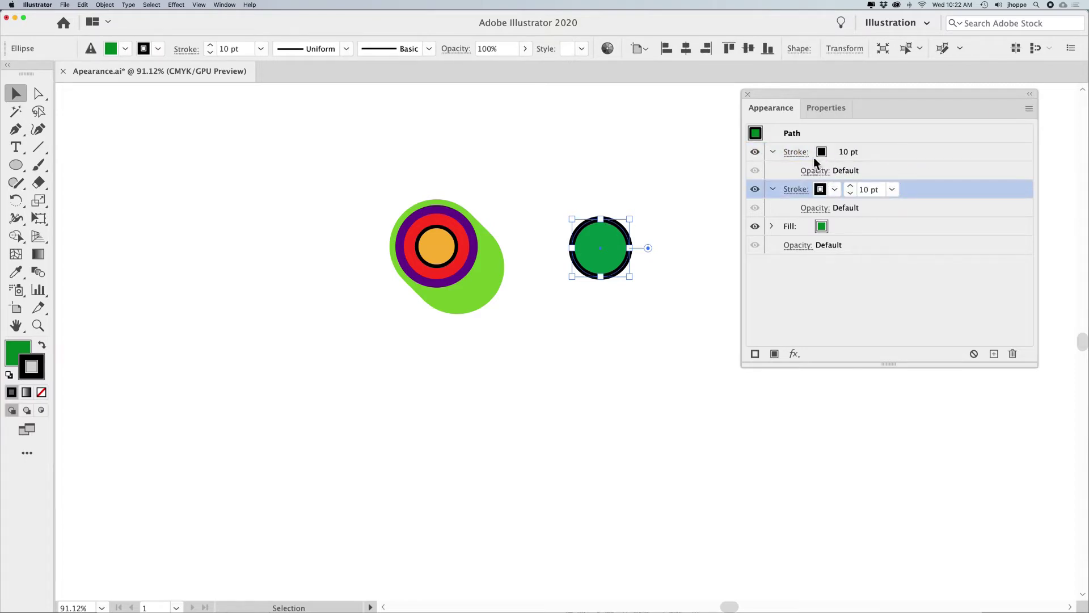
left_click(835, 189)
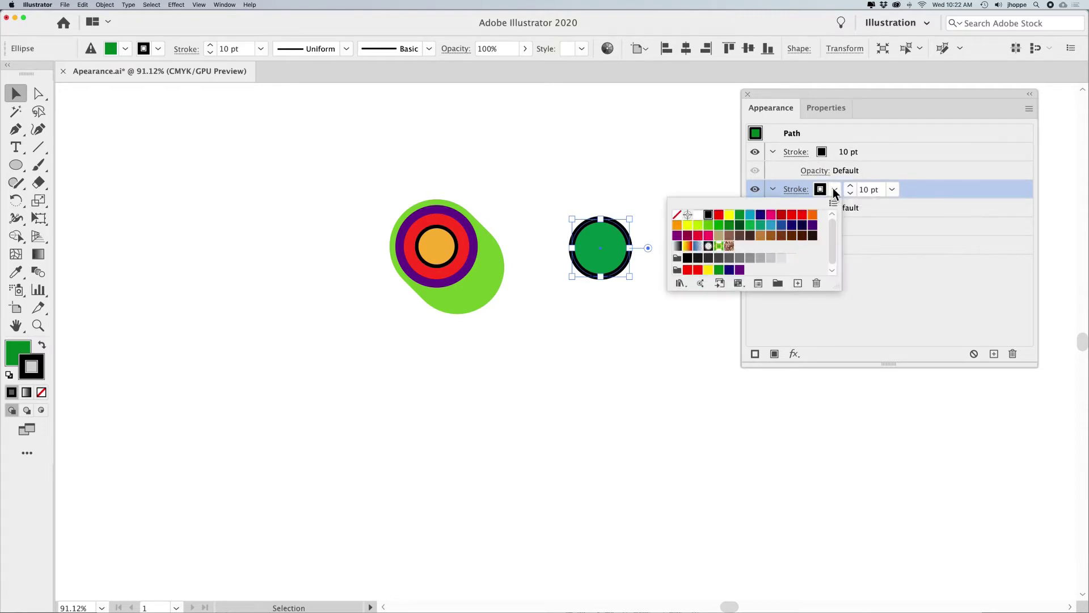
left_click(802, 215)
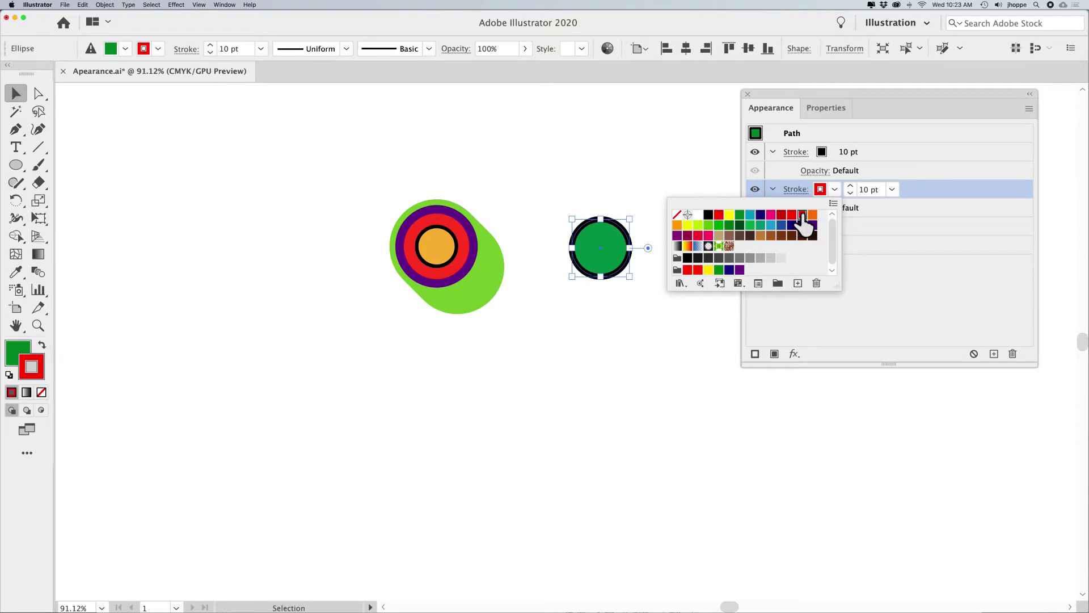
left_click(908, 189)
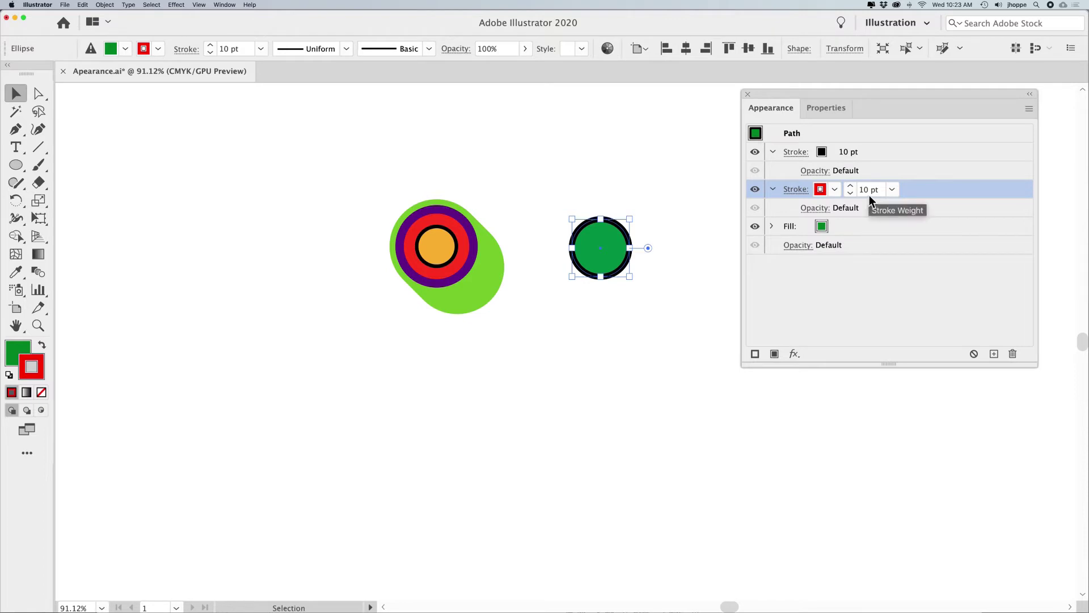
Step: Set the red stroke's weight to 25 pt, deselect the circle and select it again
left_click(851, 187)
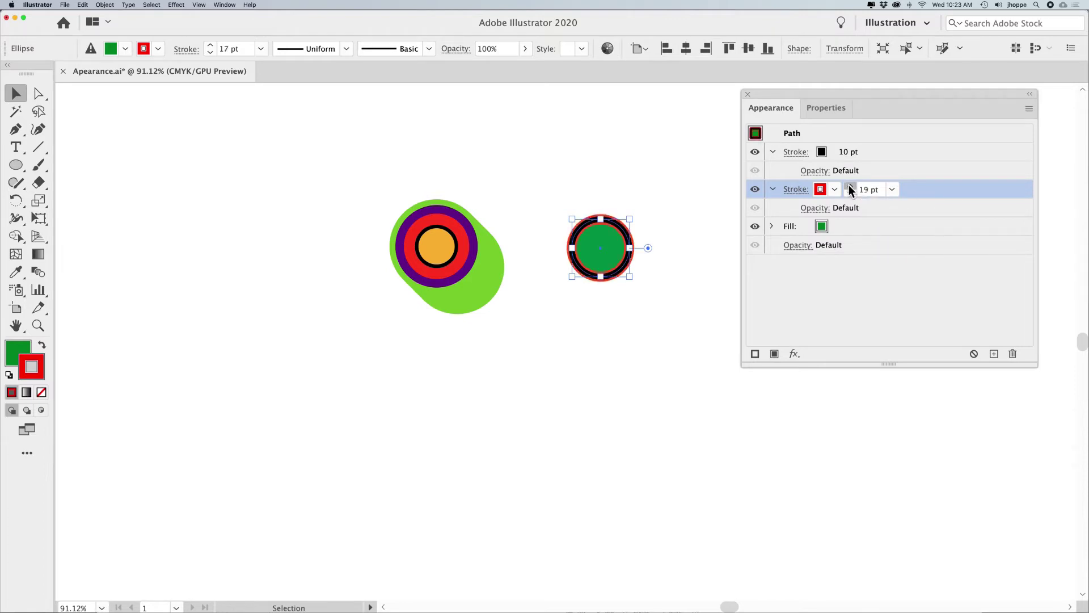
left_click(850, 186)
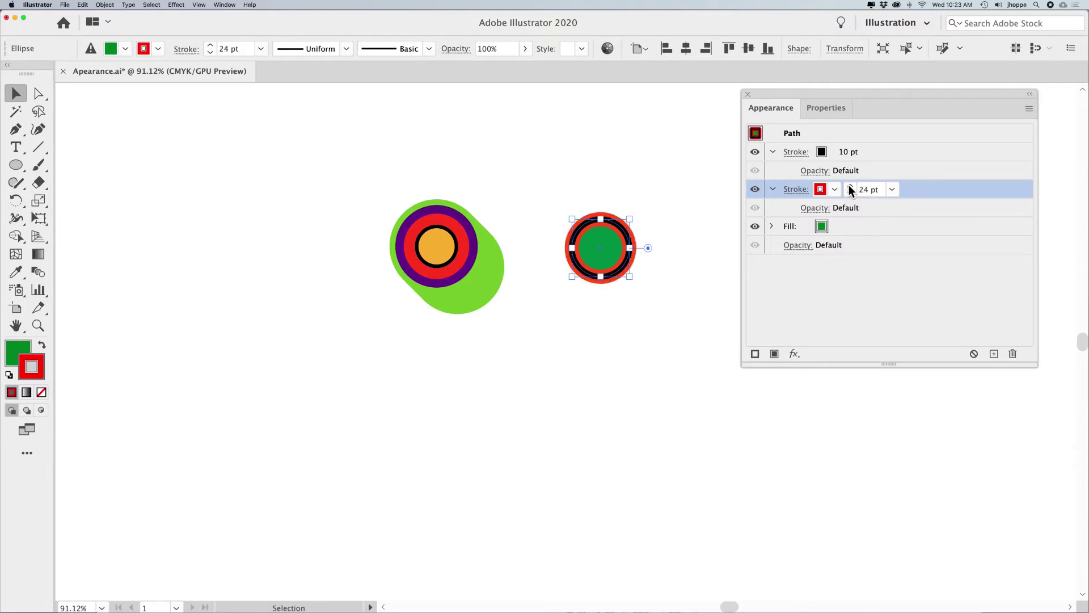
left_click(850, 186)
left_click(692, 248)
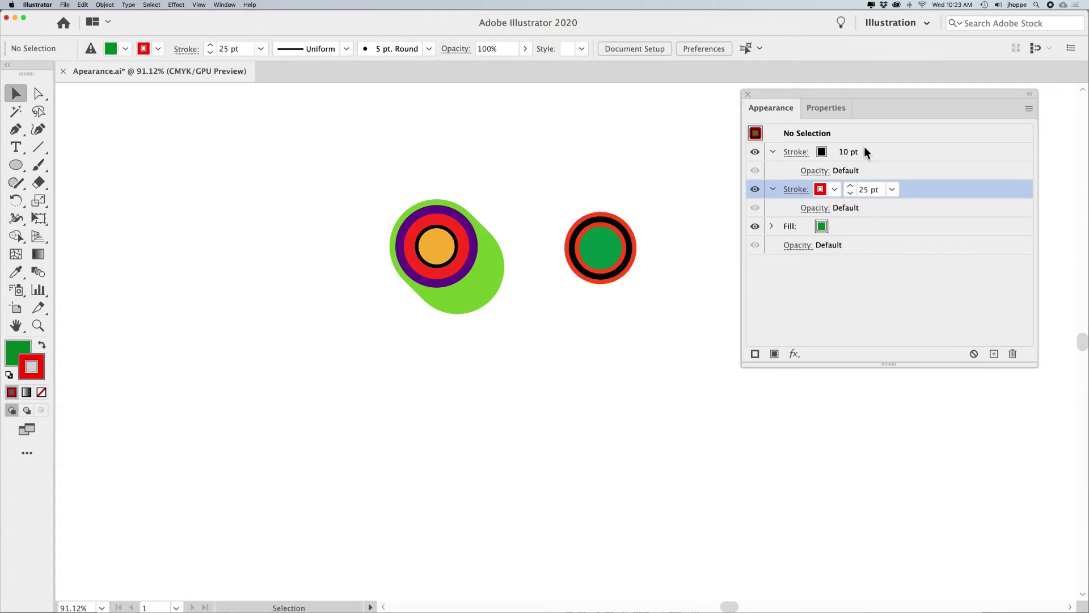
left_click(608, 268)
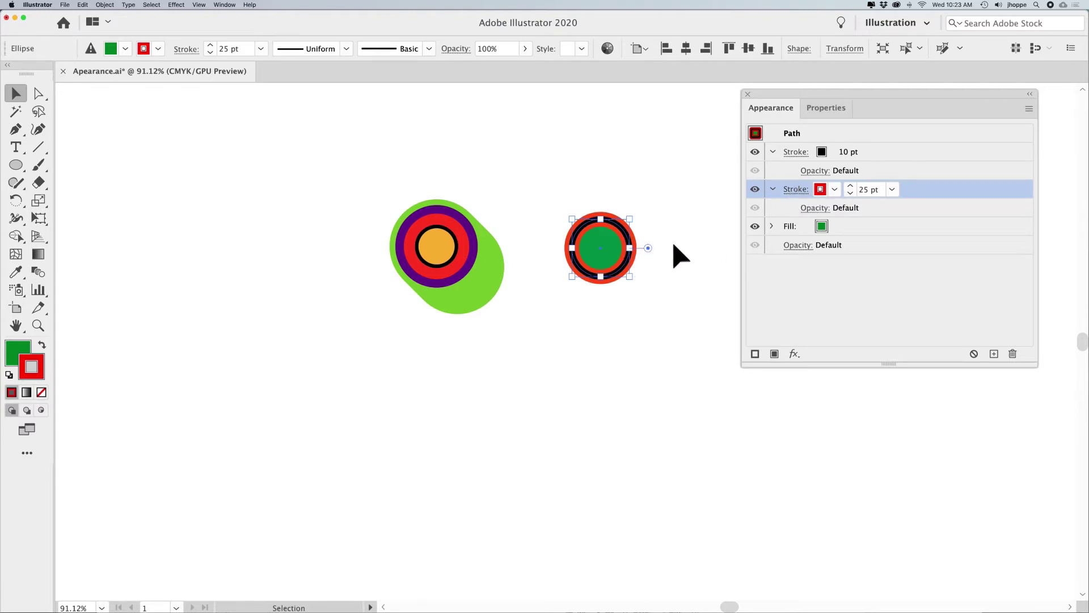
Step: Try inside and outside alignment on the 10 pt black stroke, and restore its center alignment
left_click(794, 152)
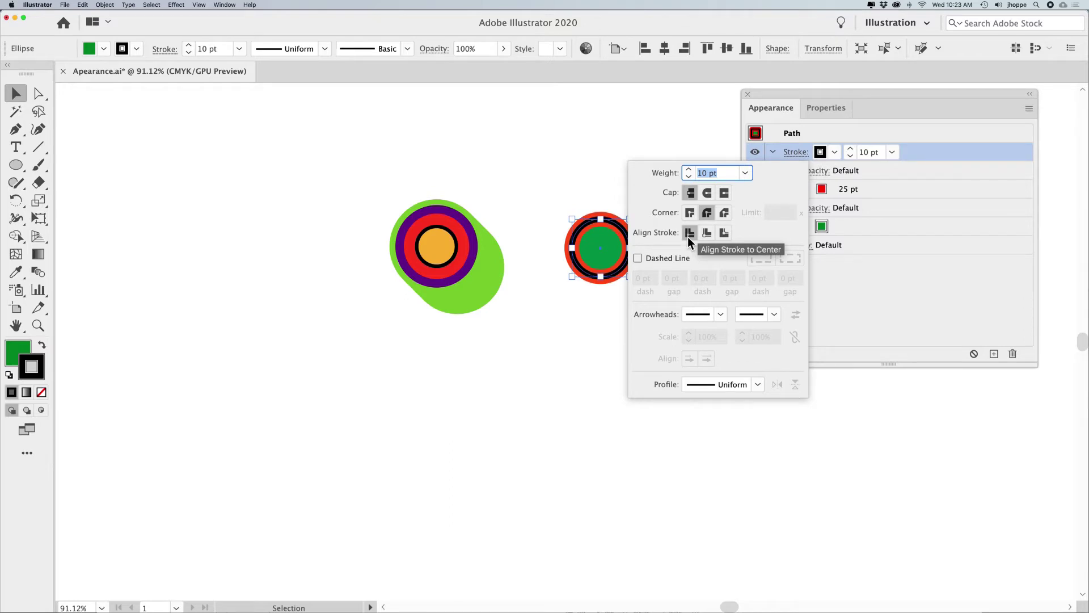
left_click(705, 236)
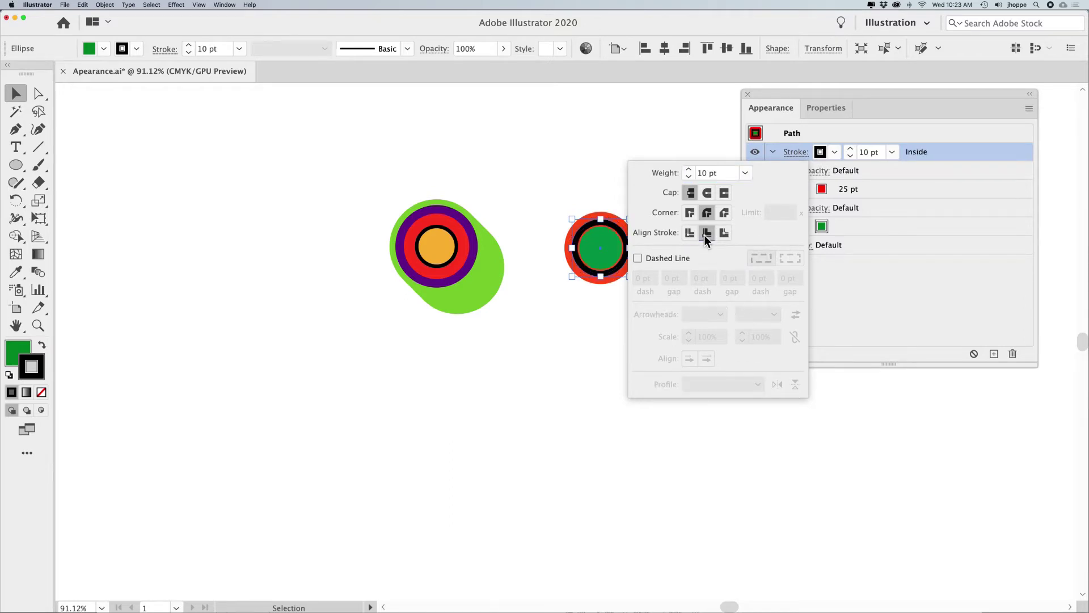
left_click(724, 233)
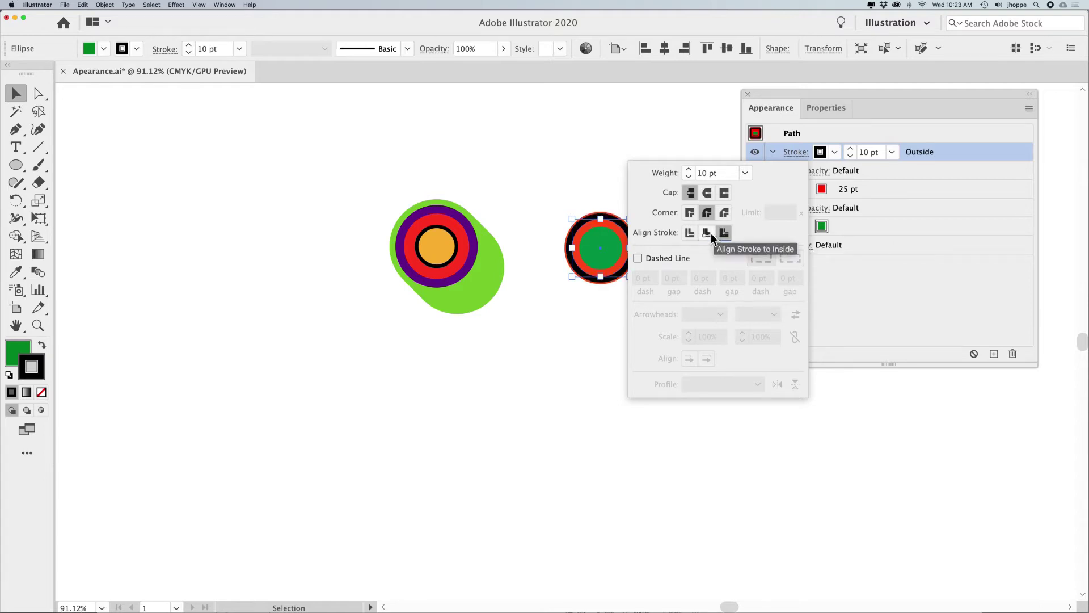
left_click(688, 233)
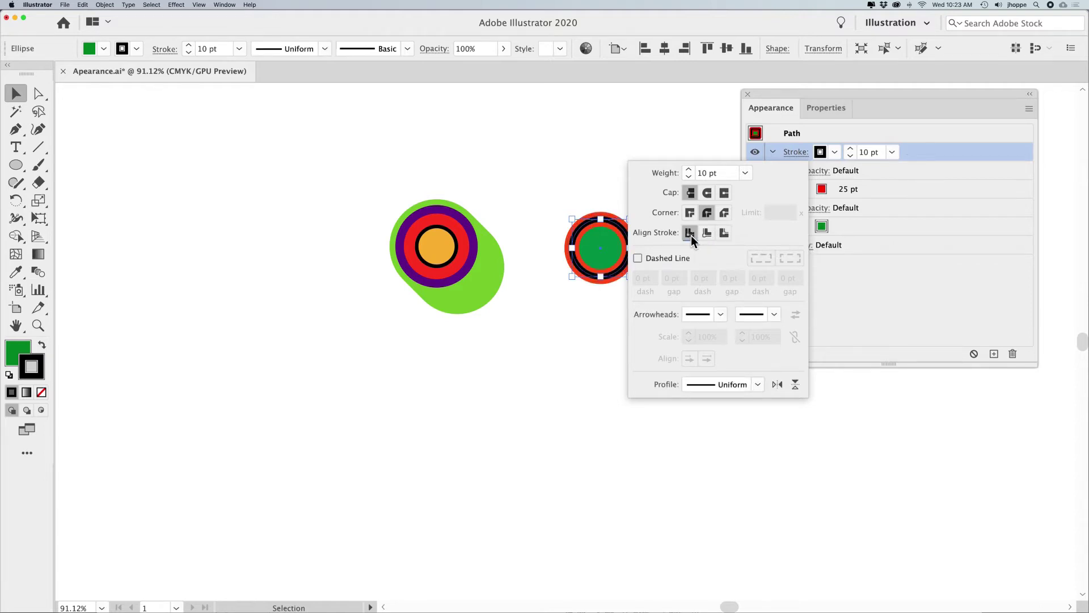
left_click(677, 143)
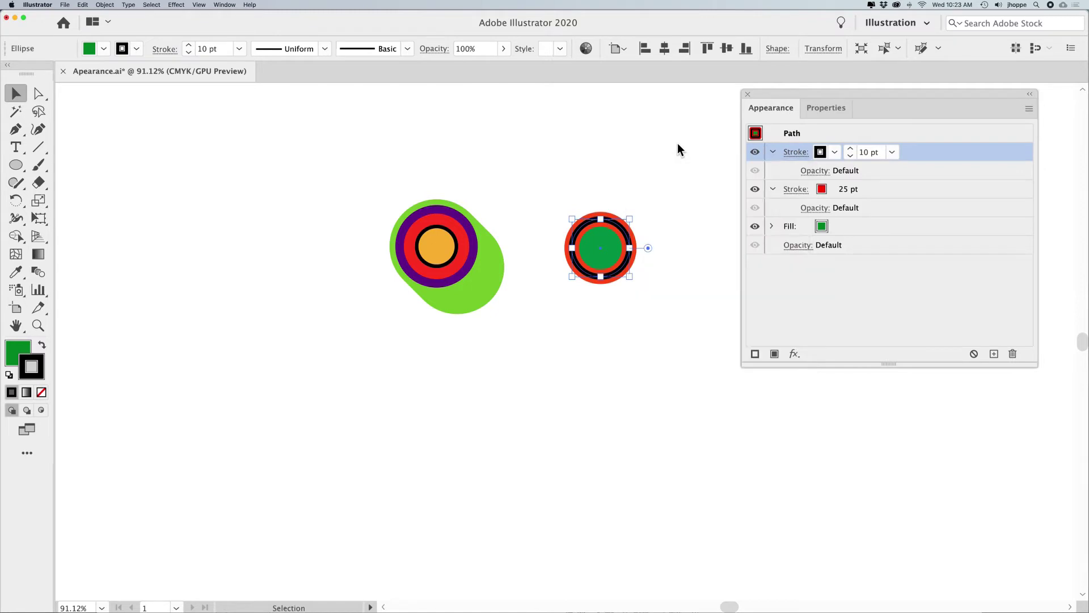
Step: Try outside alignment on the red stroke and a position below the green fill, reverting both changes
left_click(904, 189)
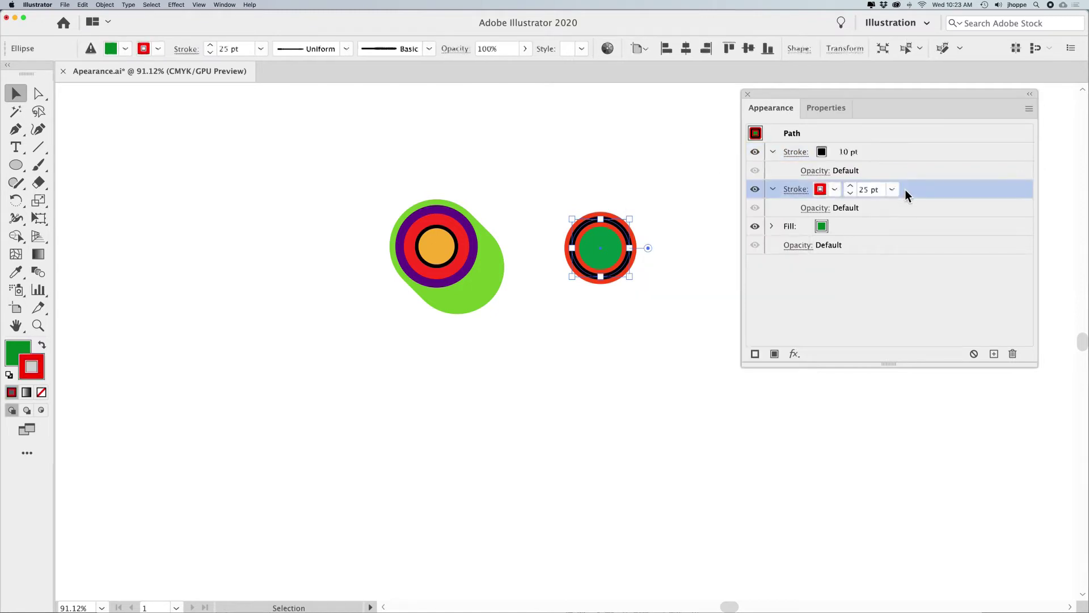
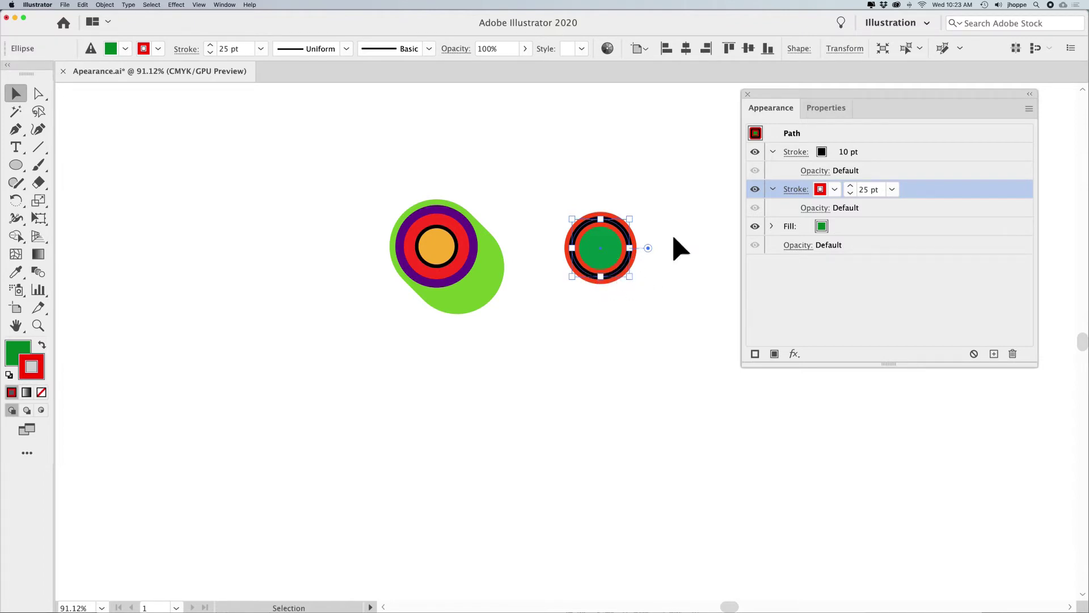
left_click(795, 190)
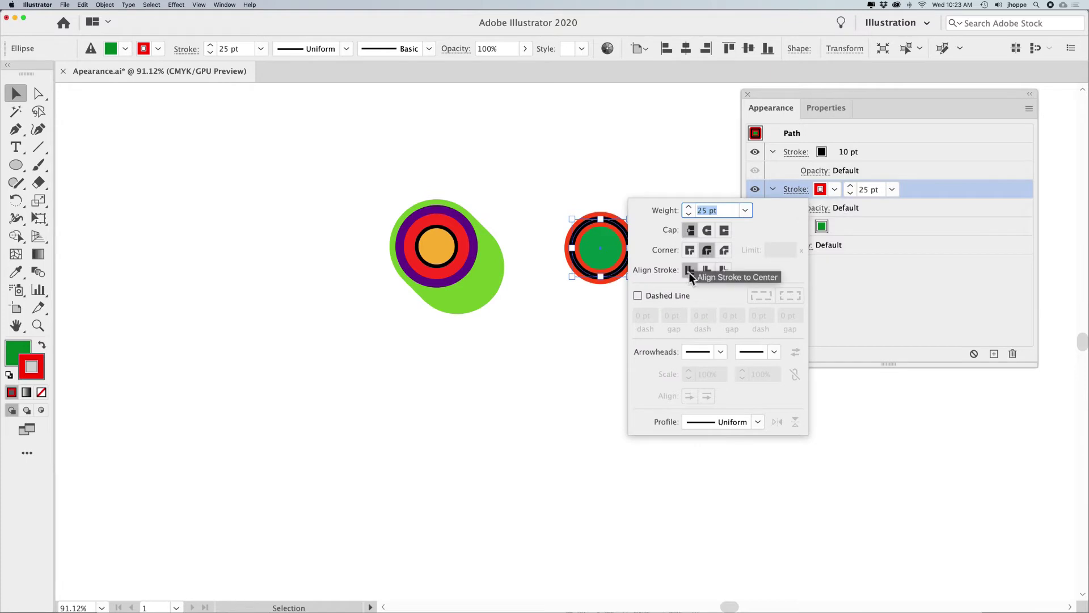
left_click(724, 270)
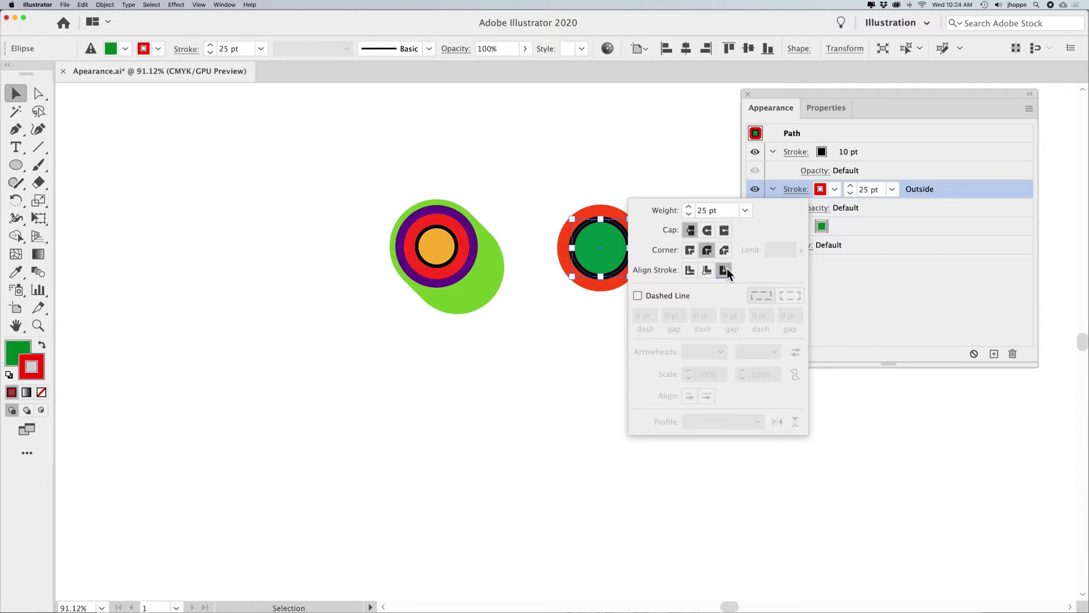
left_click(693, 268)
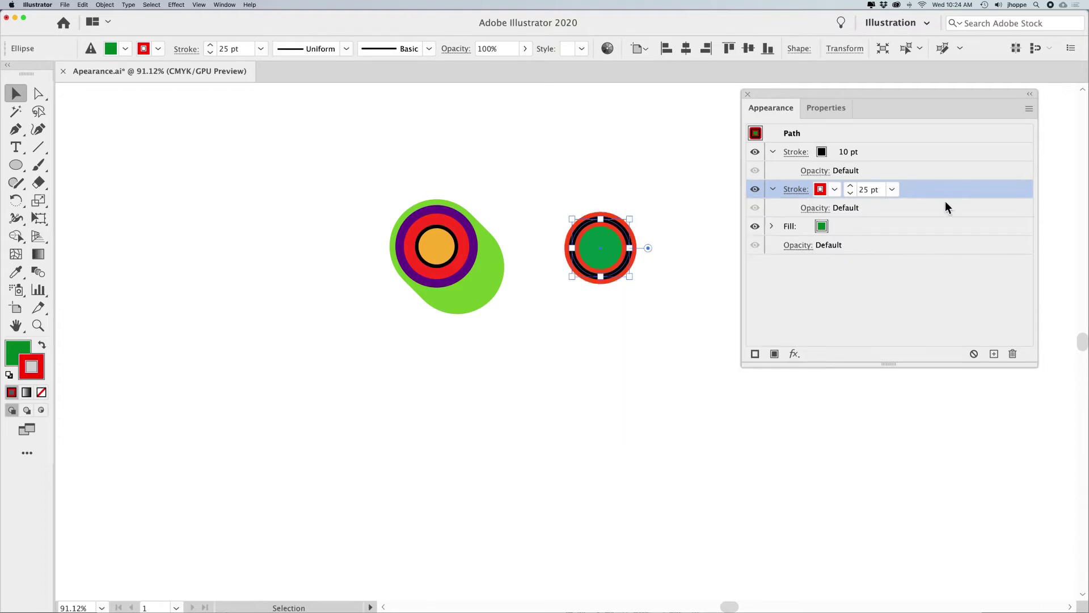
left_click_drag(932, 191, 924, 234)
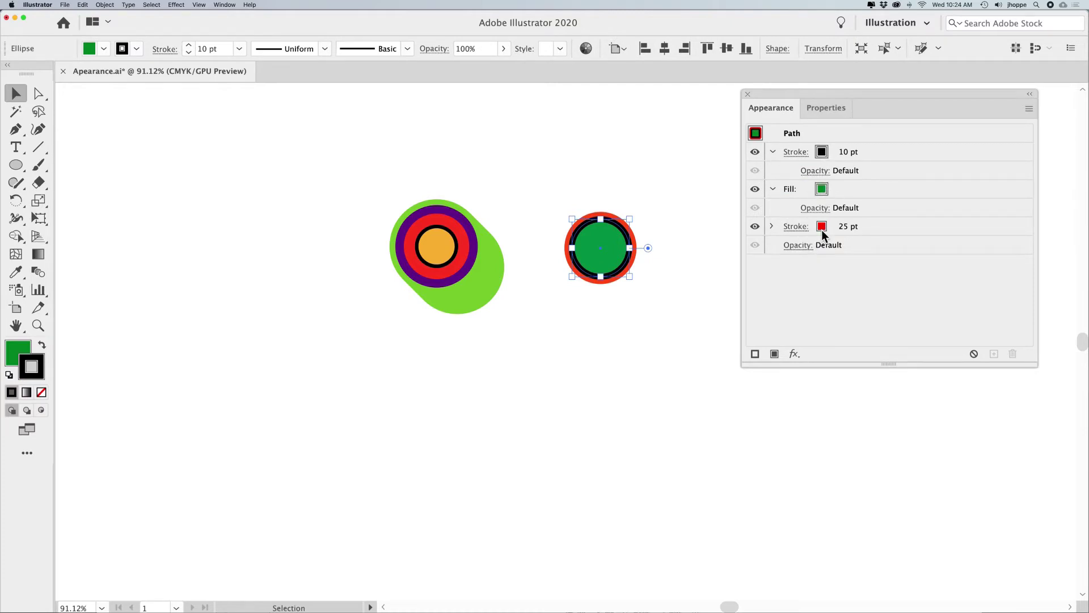
mouse_move(858, 229)
left_mouse_down()
mouse_move(875, 199)
mouse_move(868, 179)
left_mouse_up()
Step: Compare the inside and outside alignments for the red 25 pt stroke and align it to the outside
left_click(795, 189)
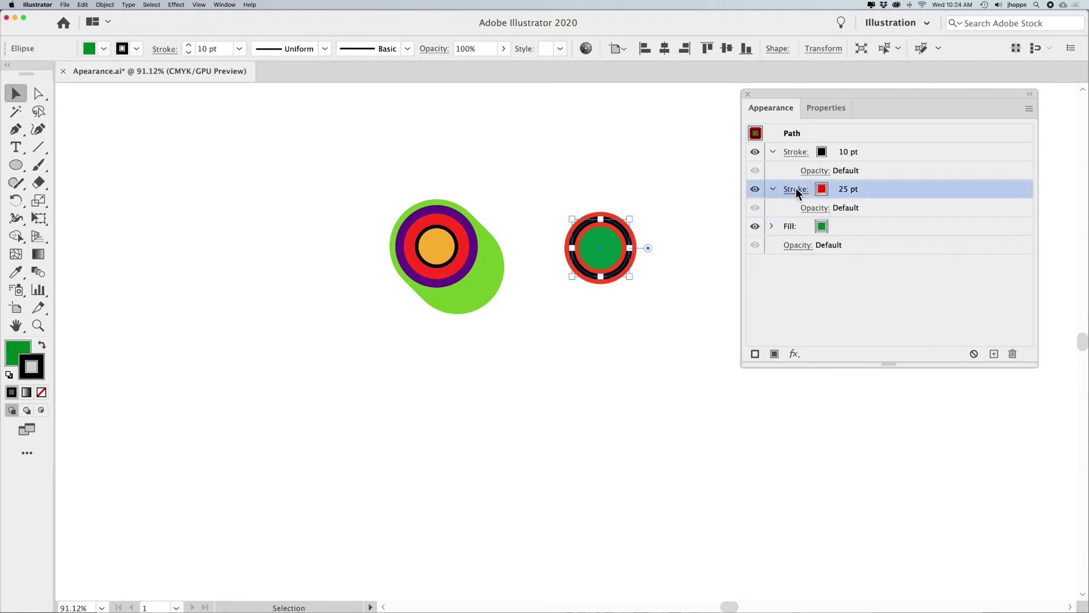
left_click(707, 271)
left_click(718, 270)
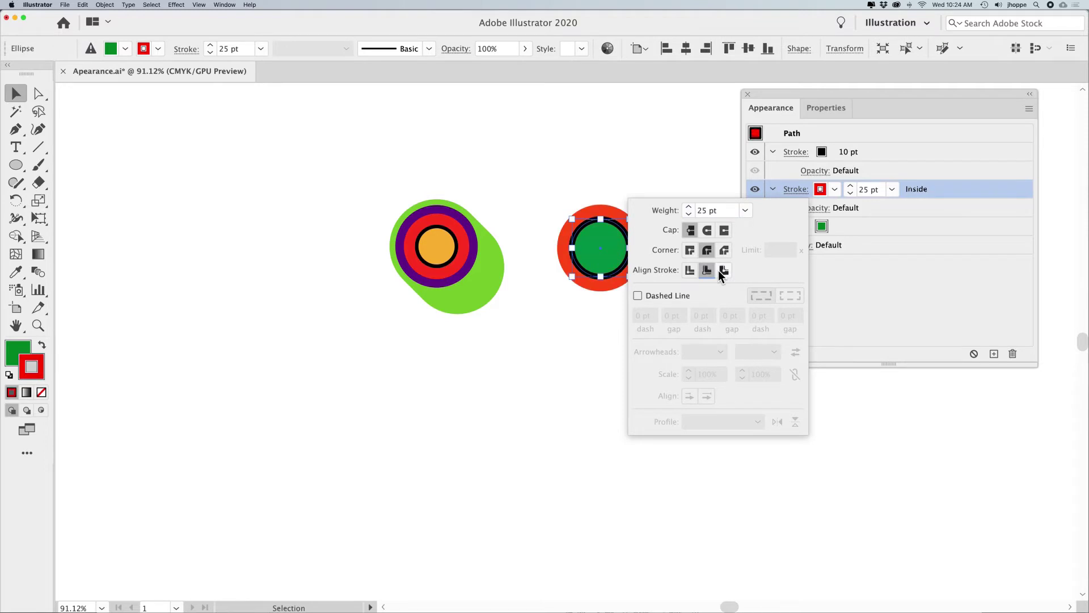
left_click(707, 270)
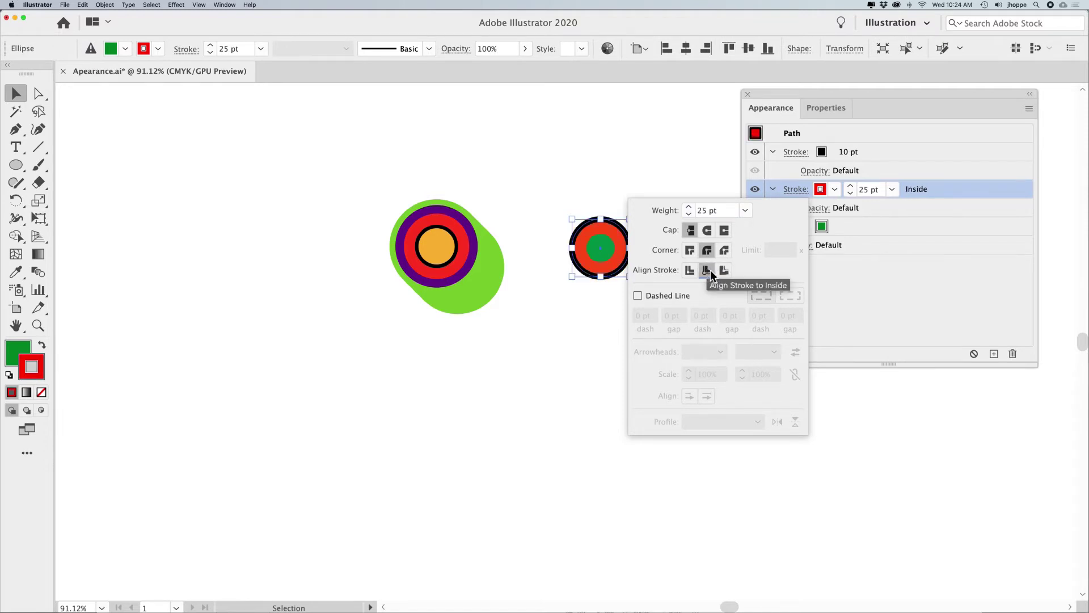
left_click(724, 270)
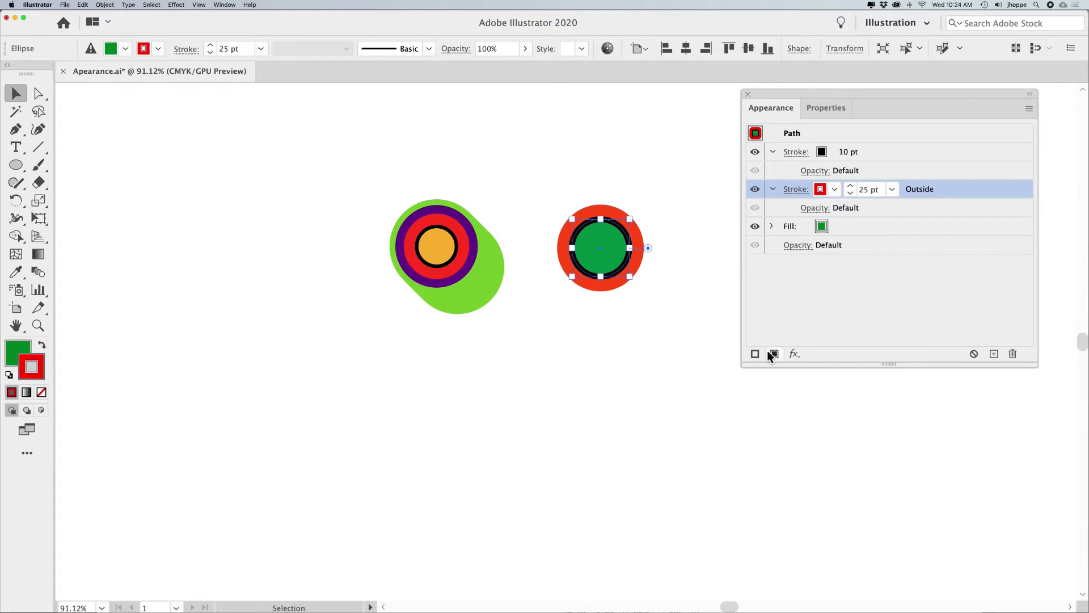
Step: Add a third stroke to the circle and color the lower of the two red strokes dark purple
left_click(754, 353)
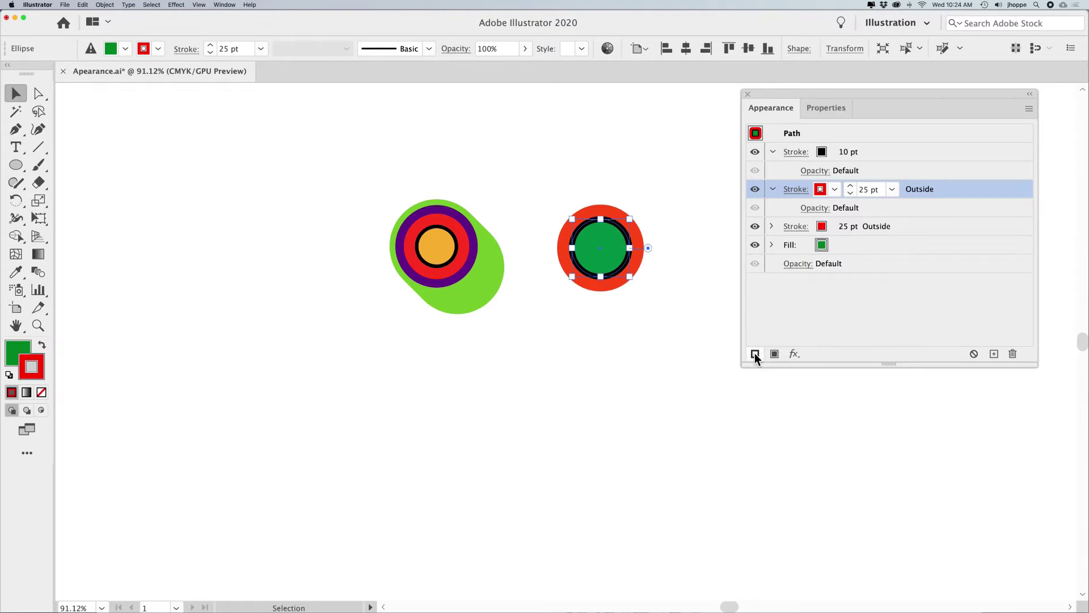
left_click(903, 225)
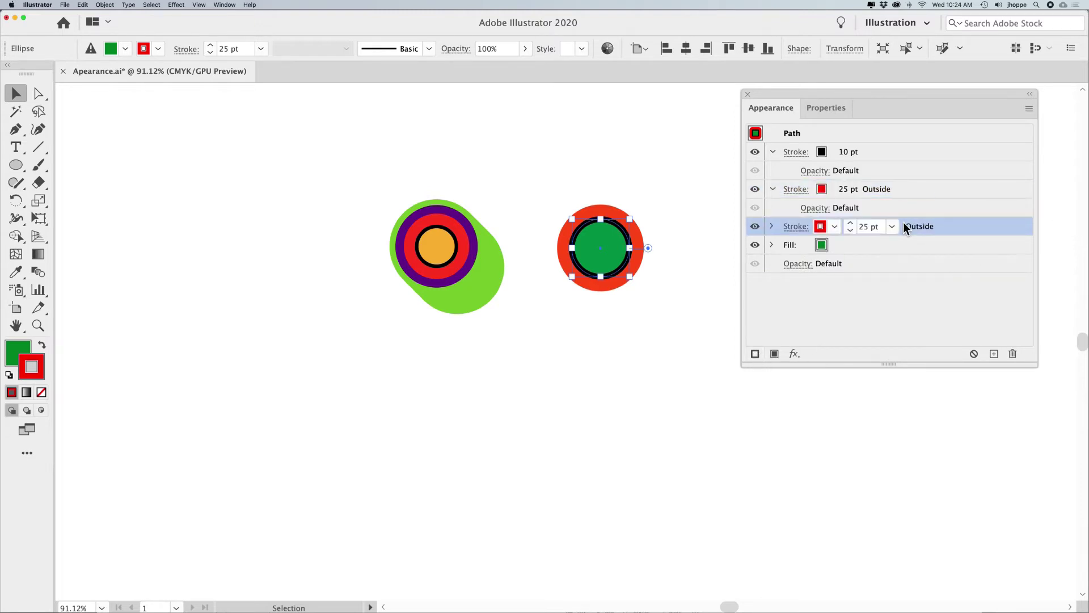
left_click(831, 226)
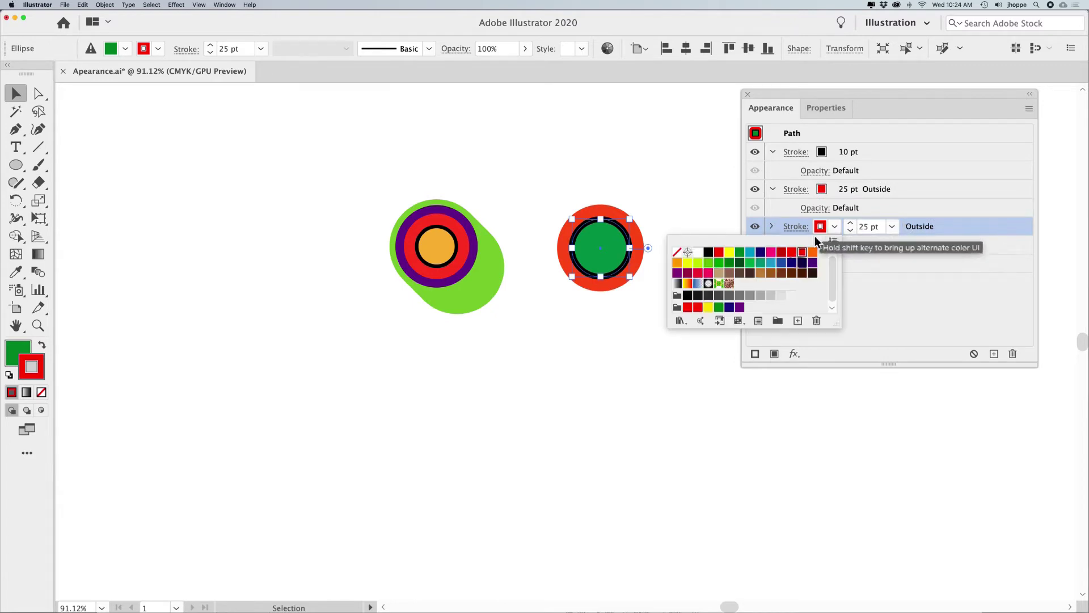
left_click(812, 263)
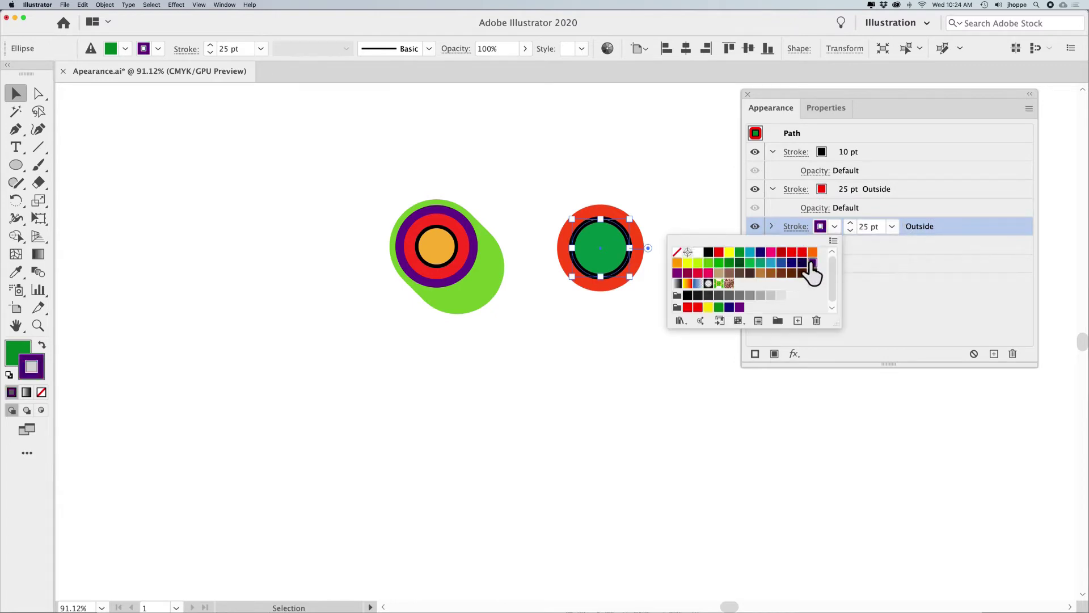
Step: Set the purple stroke's weight to 37 pt and check the stroke alignment options
left_click(852, 223)
left_click(852, 223)
left_click(852, 223)
left_click(852, 223)
left_click(852, 223)
left_click(852, 223)
left_click(852, 223)
left_click(852, 223)
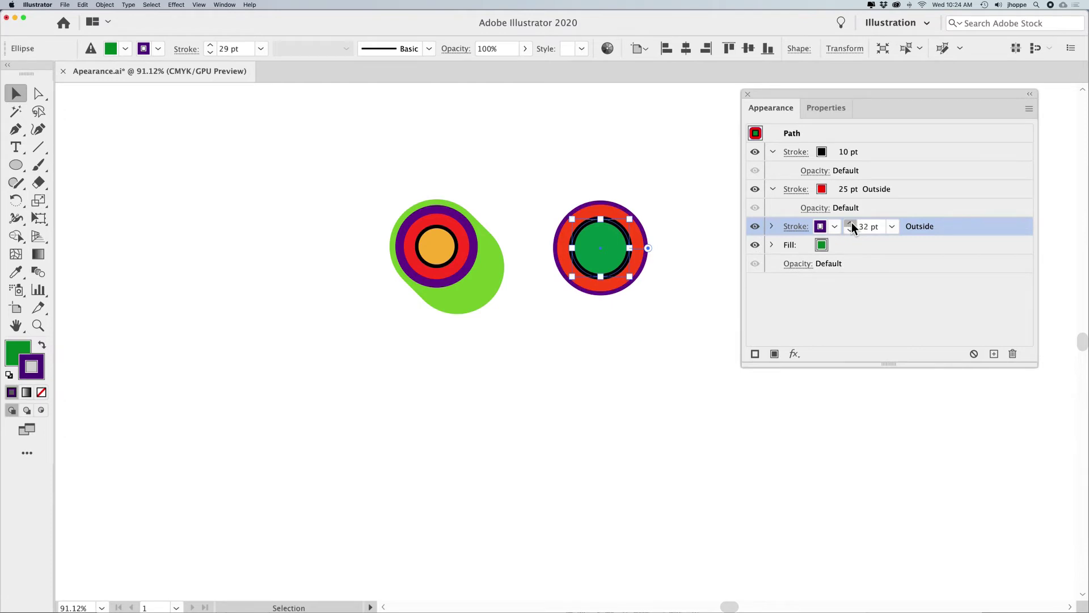
left_click(852, 223)
left_click(852, 223)
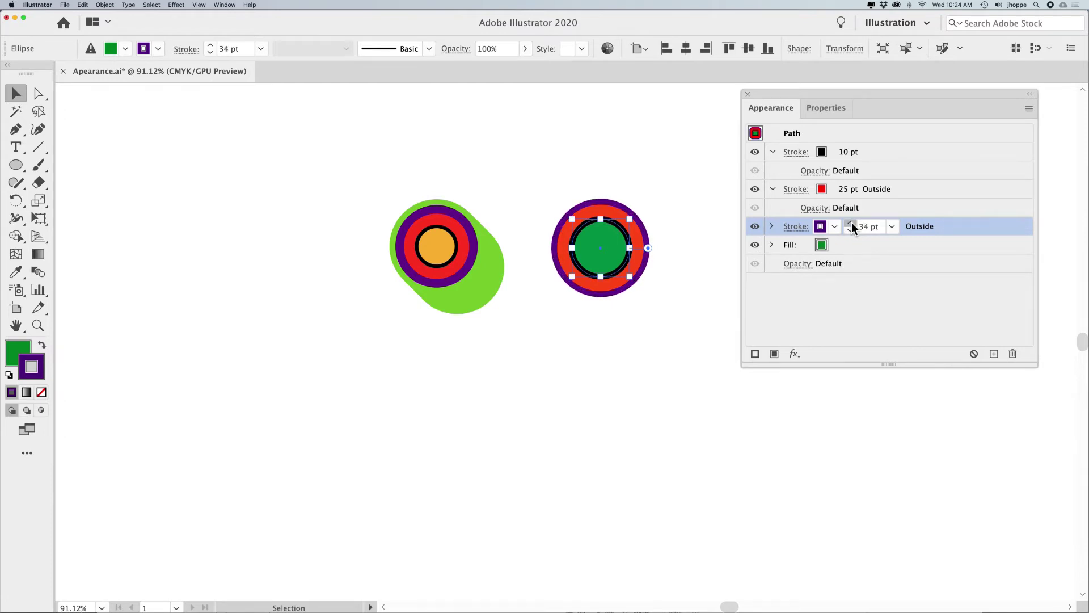
left_click(851, 223)
left_click(852, 223)
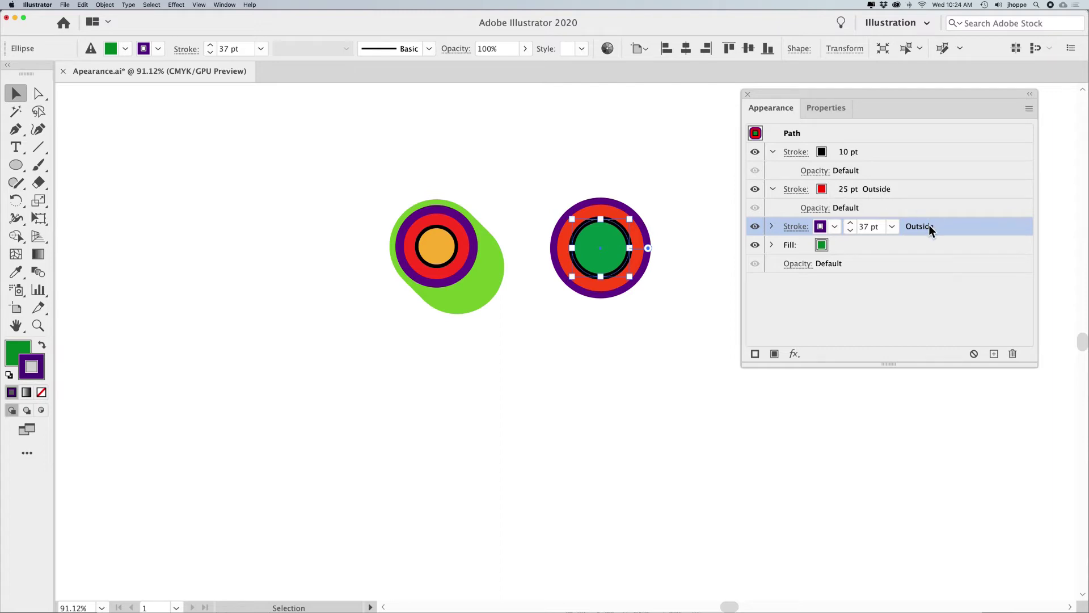
left_click(798, 191)
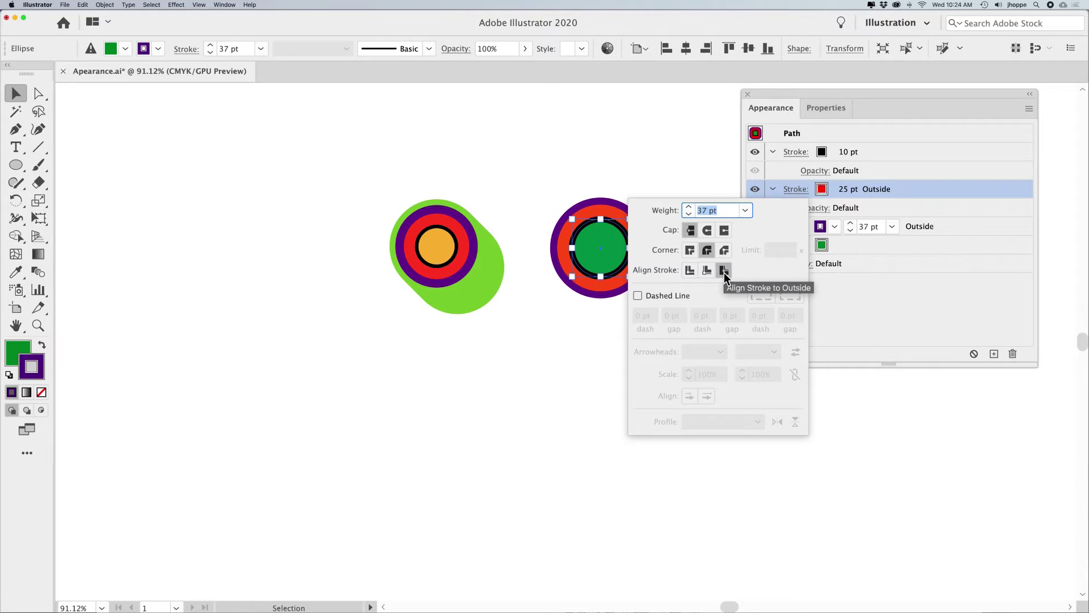
left_click(827, 295)
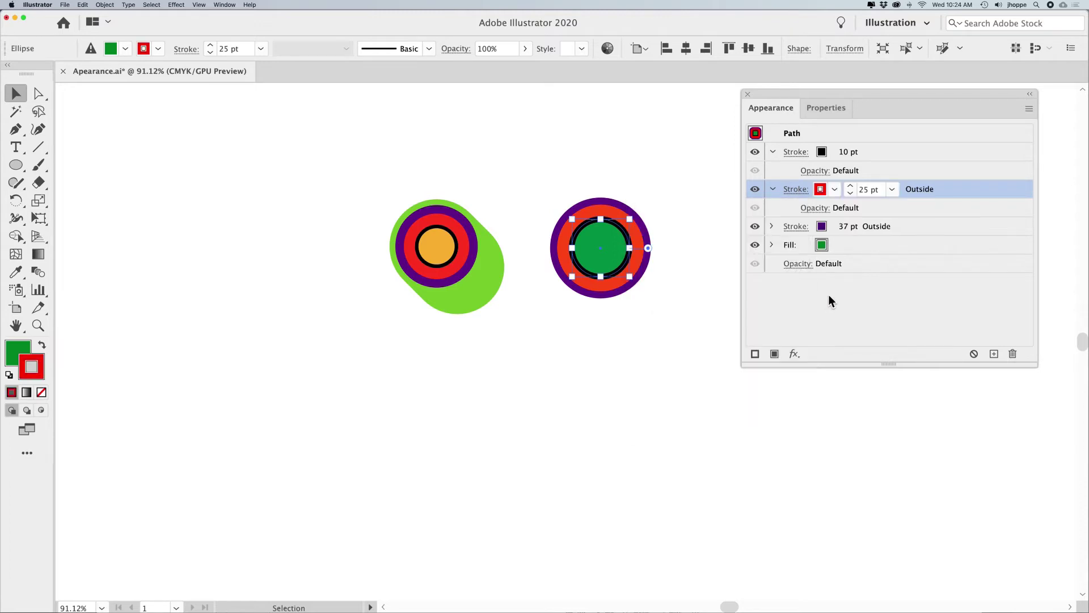
Step: Add a stroke from the circle's 37 pt purple stroke and color the lower of the two lime green
left_click(927, 226)
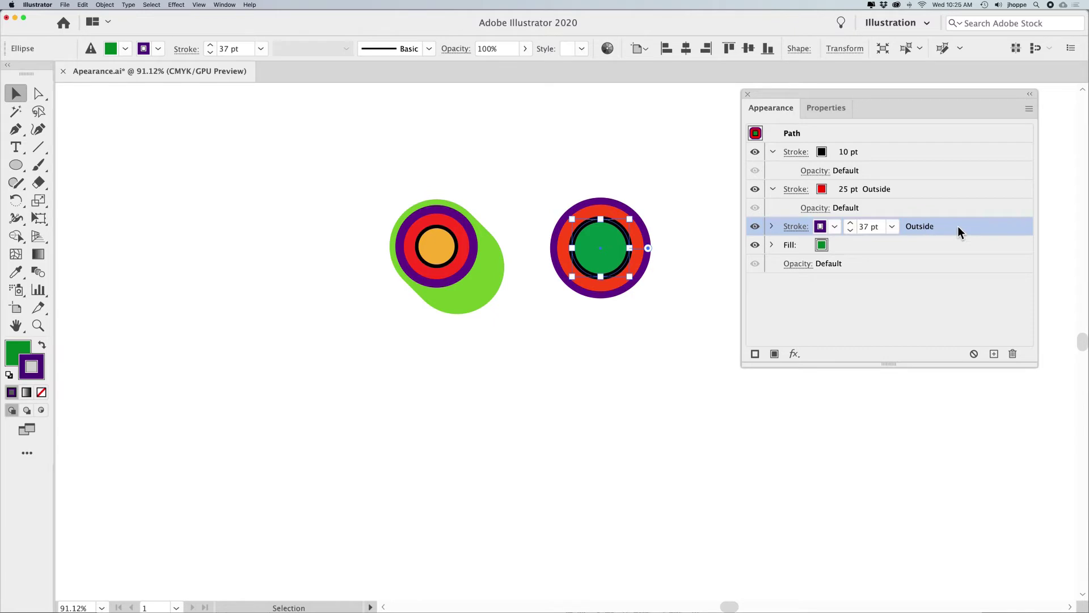
left_click(755, 353)
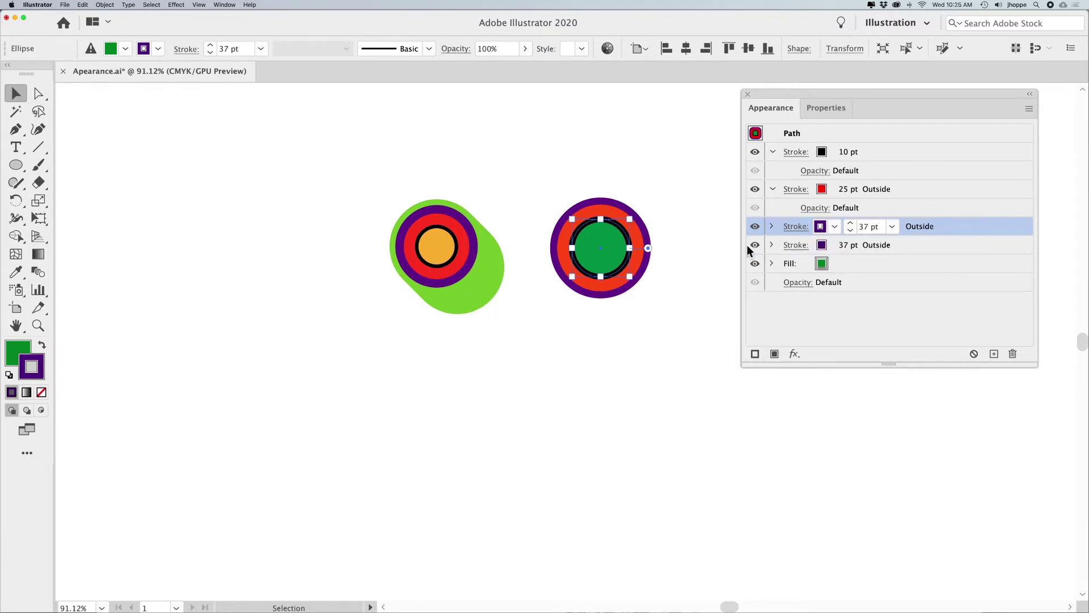
left_click(904, 244)
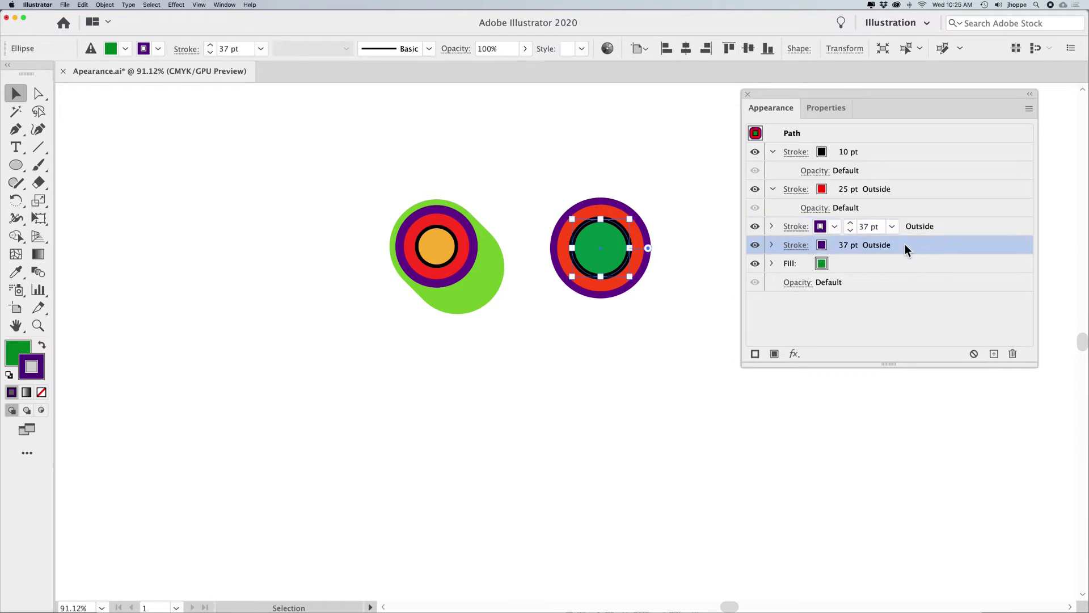
left_click(833, 245)
left_click(708, 281)
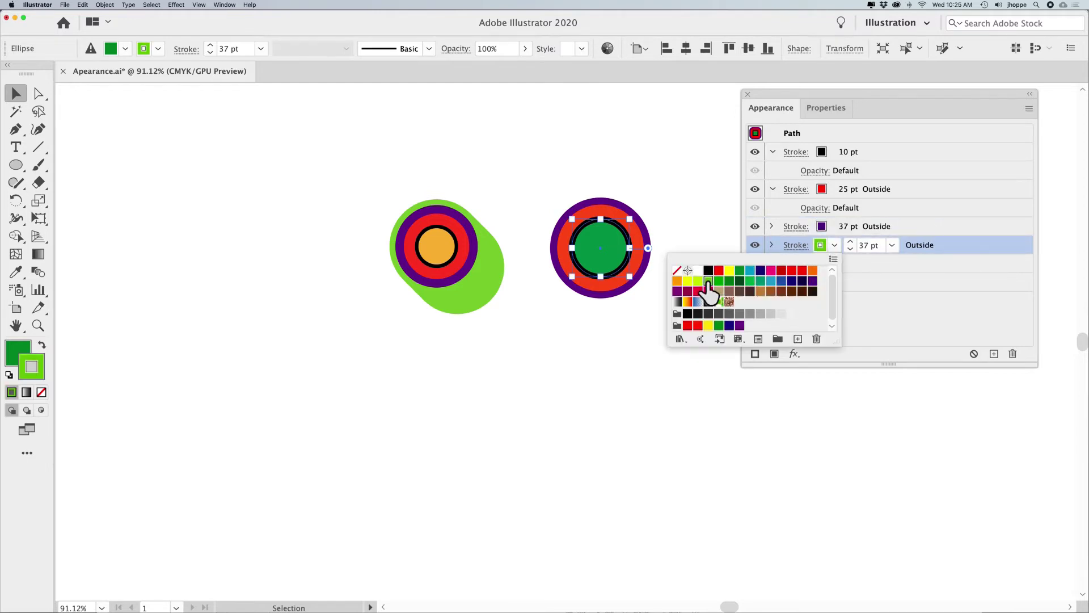
Step: Set the lime green stroke's weight to 48 pt and deselect the circle
left_click(849, 241)
left_click(849, 240)
left_click(849, 240)
left_click(849, 240)
left_click(849, 241)
left_click(850, 241)
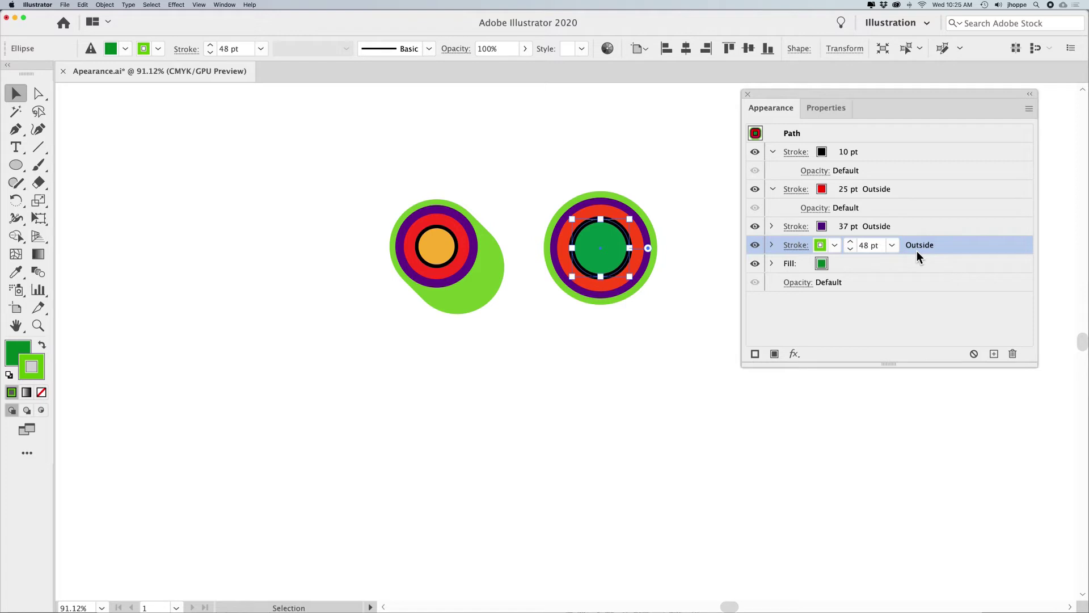
left_click_drag(679, 318, 596, 234)
left_click(701, 343)
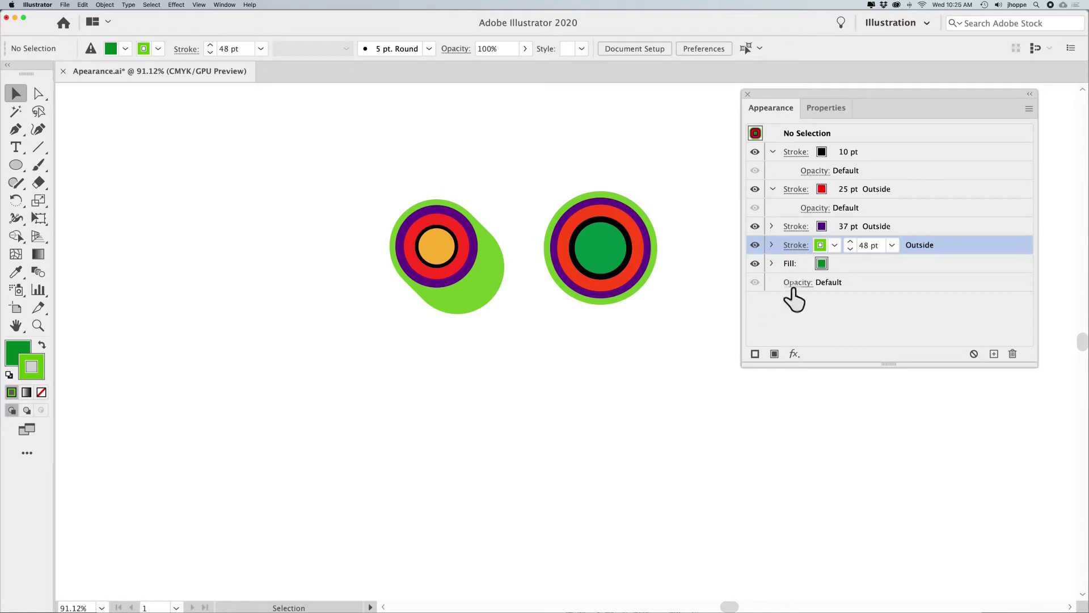
Step: Expand the purple stroke, lime green stroke and fill entries, and enlarge the Appearance panel to fit the whole list
left_click(771, 245)
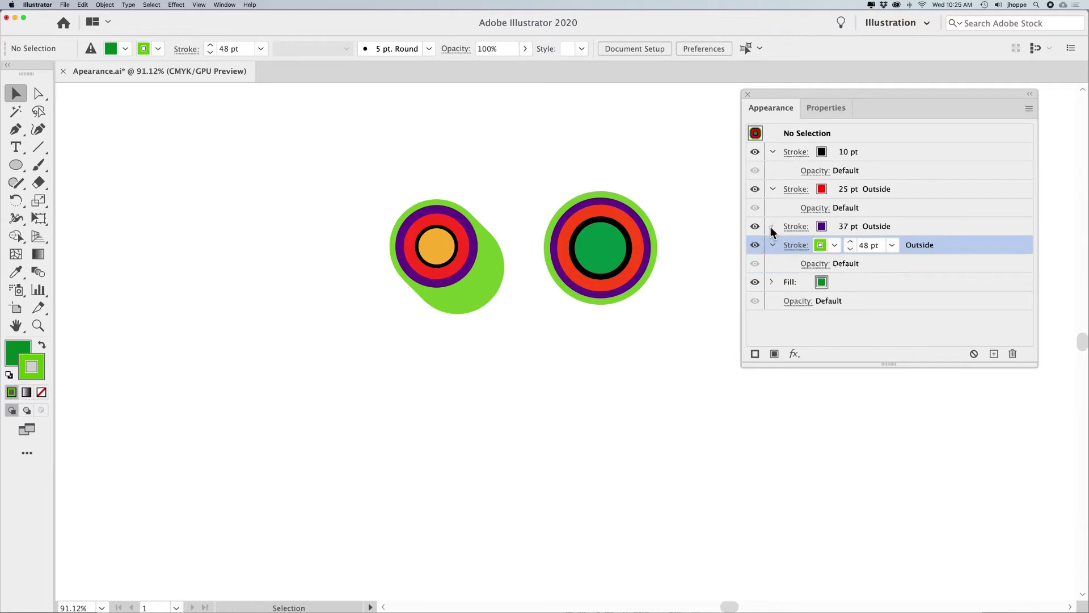
left_click(771, 225)
left_click(772, 301)
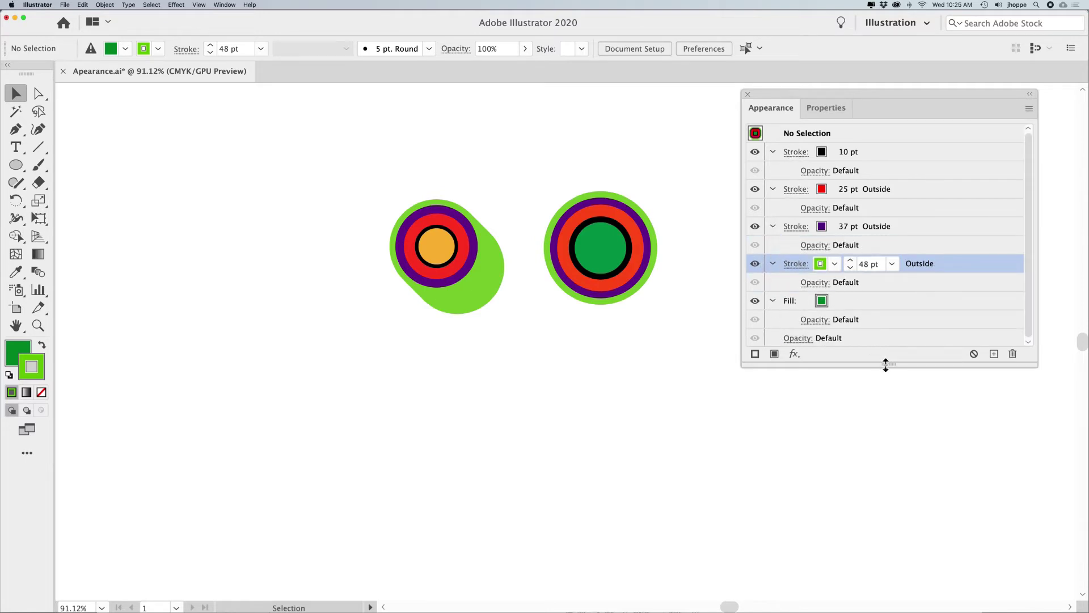
left_click_drag(881, 365, 886, 446)
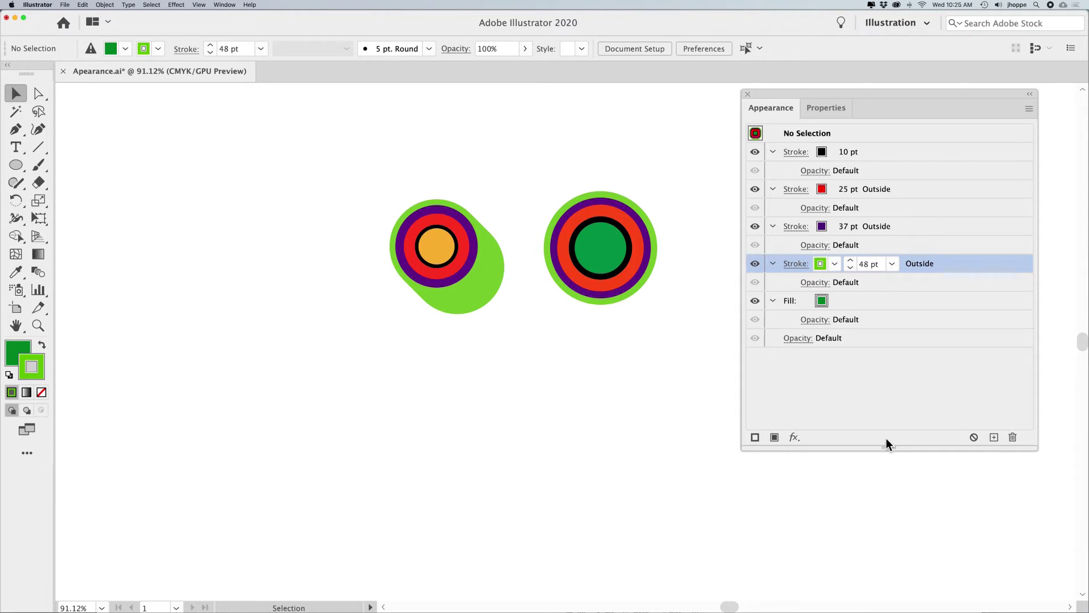
Step: Select the multi-stroke circle and look through the available effects
left_click(585, 224)
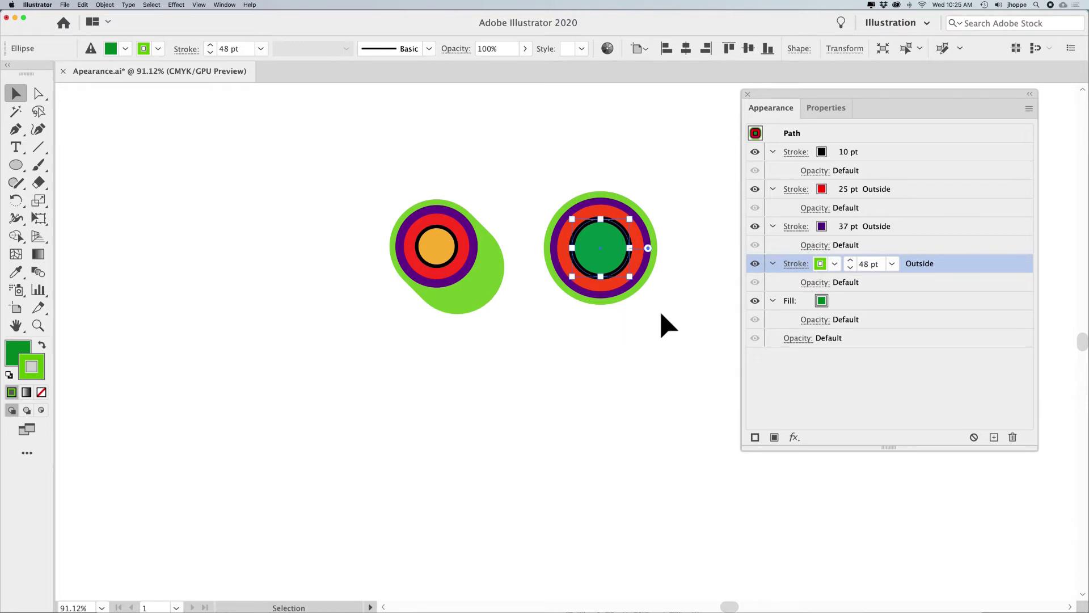
left_click(176, 5)
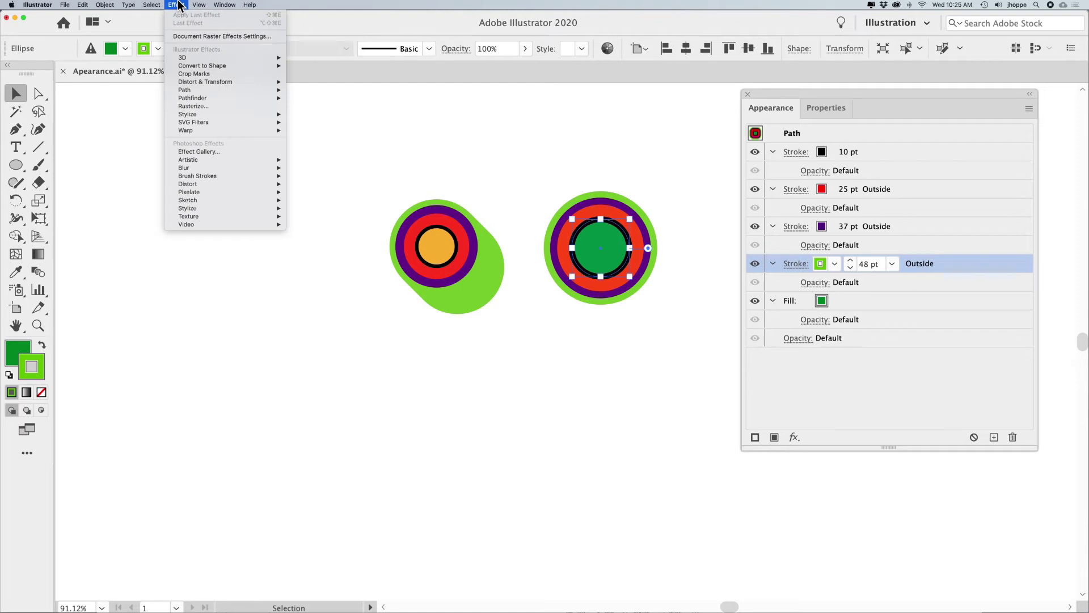
mouse_move(199, 83)
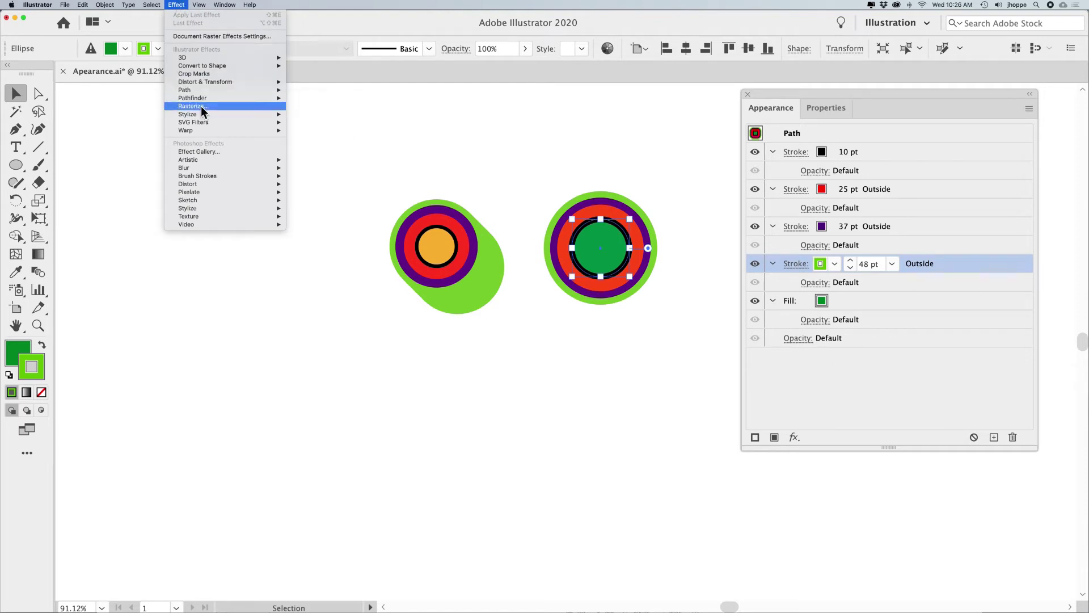
mouse_move(202, 114)
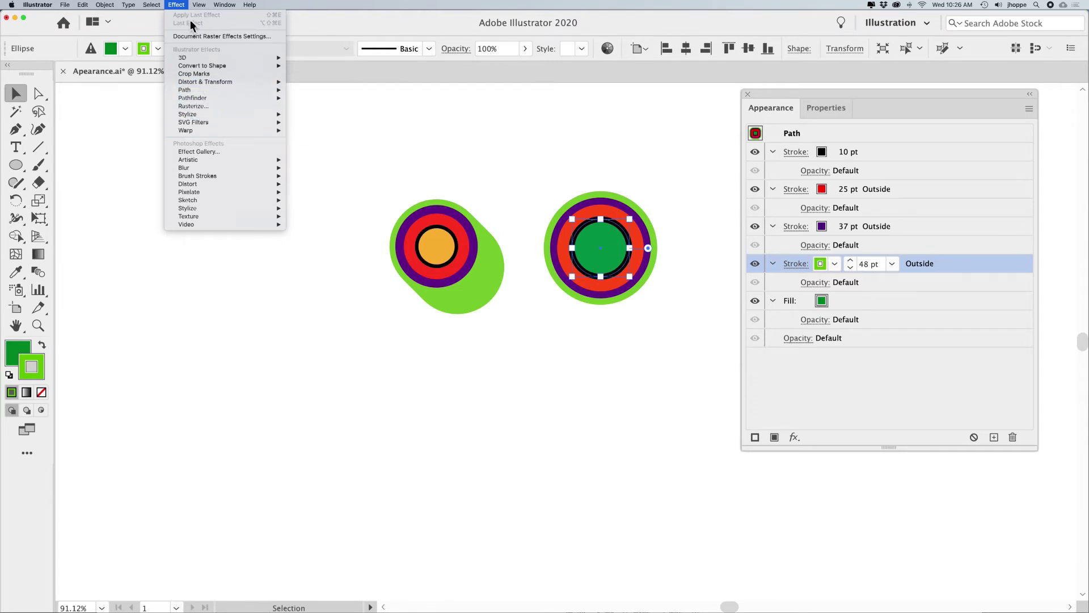
left_click(176, 5)
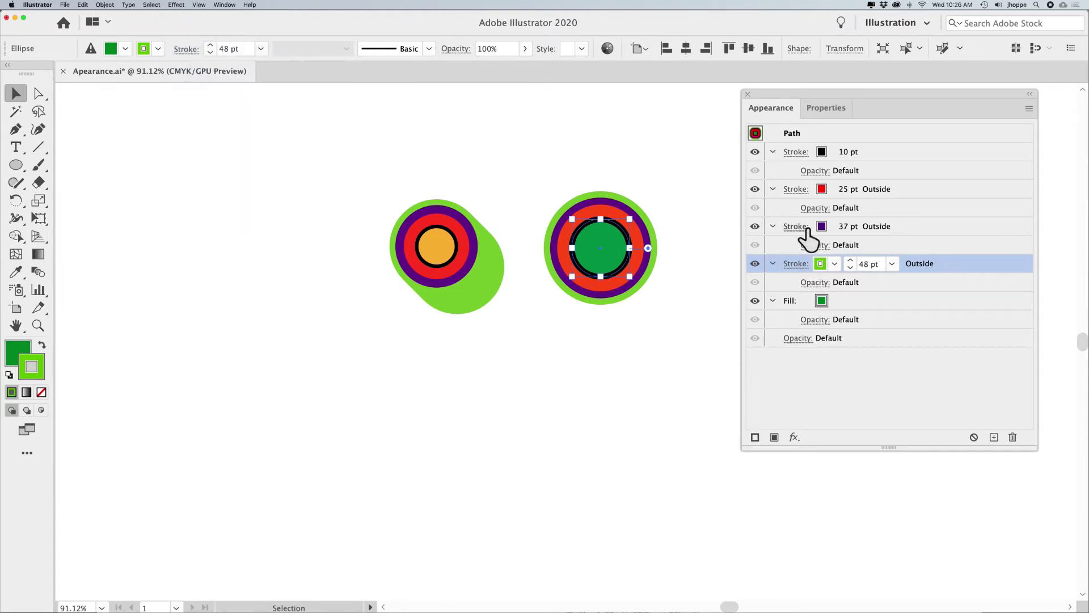
Step: Start a Zig Zag effect on the circle's 10 pt black stroke, with smooth points and an absolute size of 1.41 mm
left_click(870, 151)
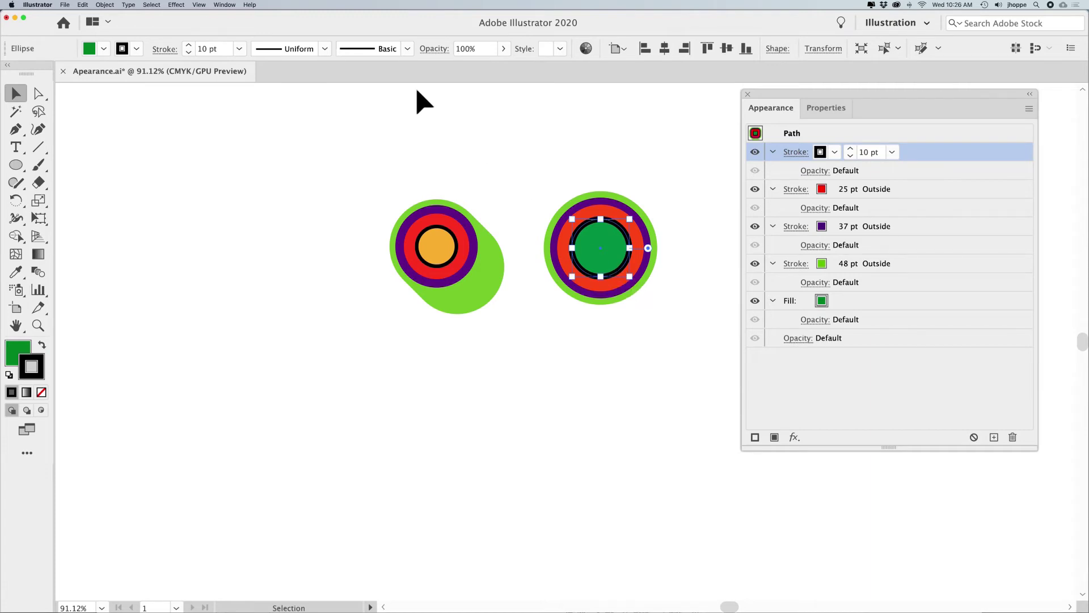
left_click(175, 6)
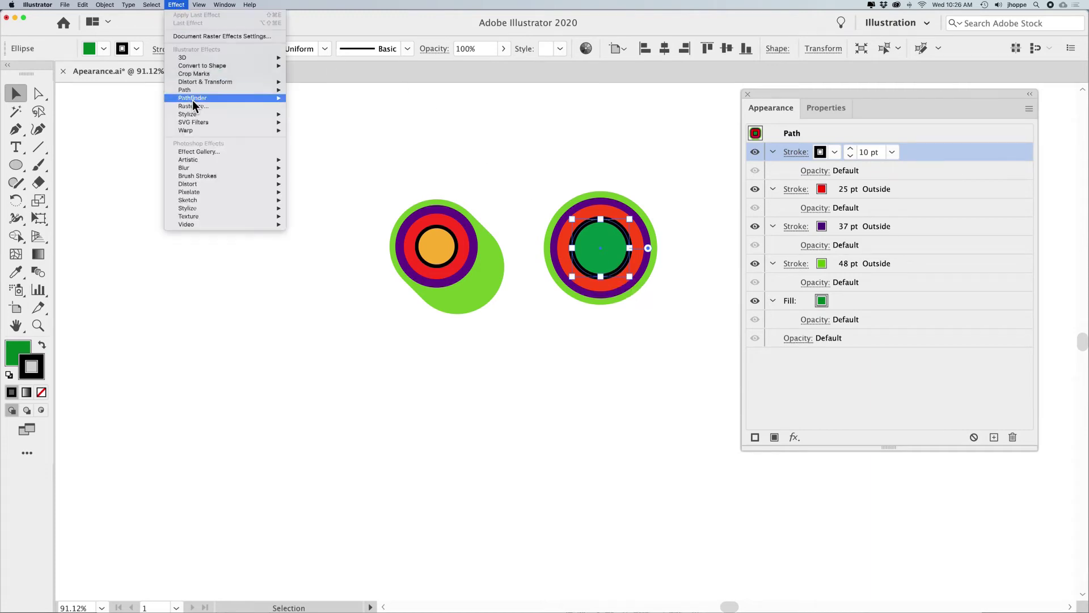
left_click(178, 5)
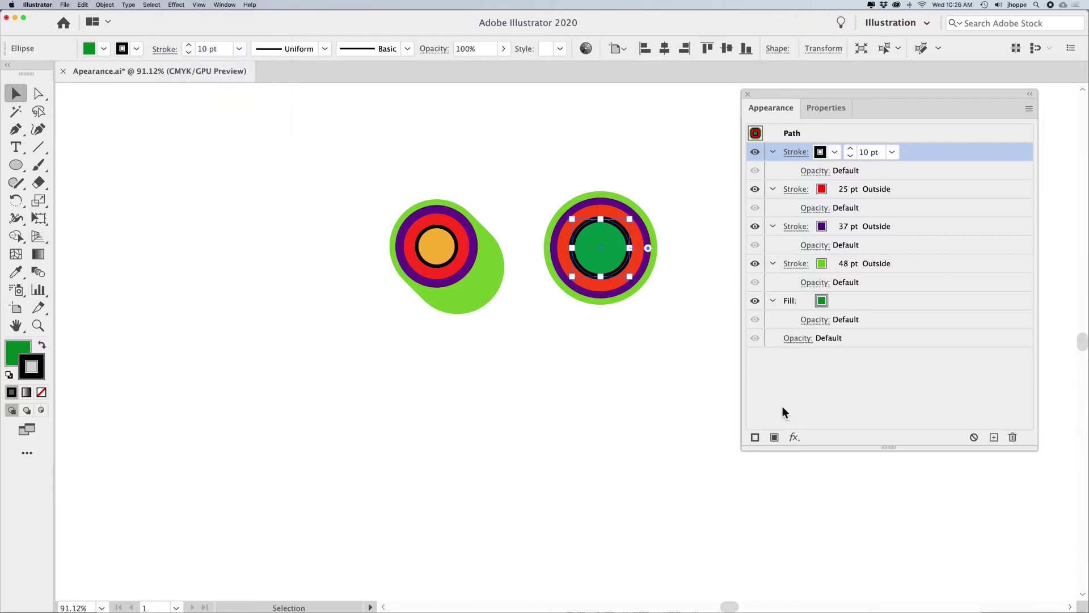
left_click(794, 438)
mouse_move(797, 441)
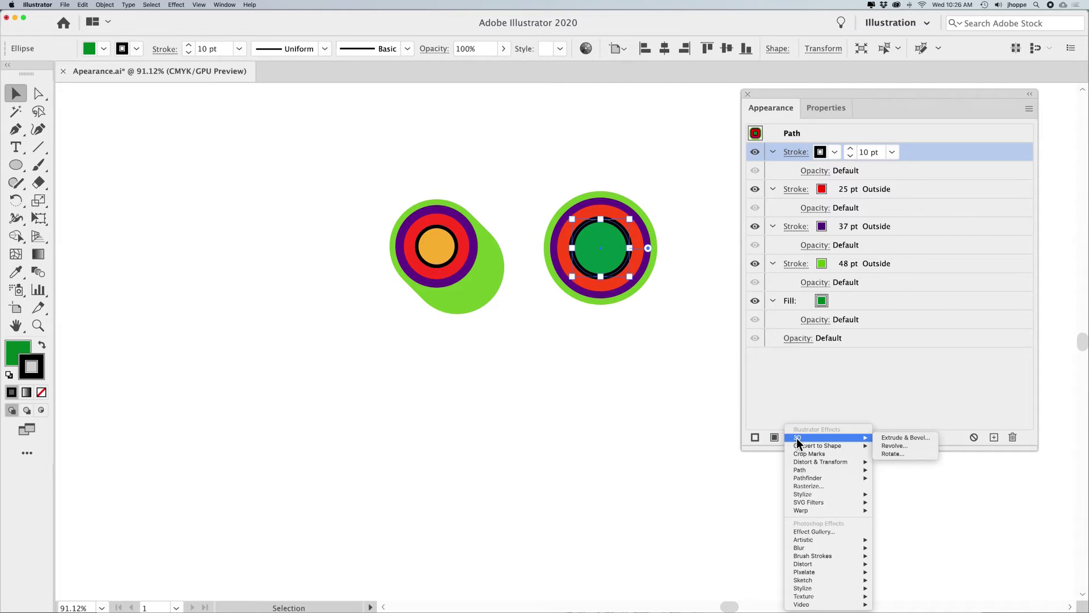
mouse_move(813, 463)
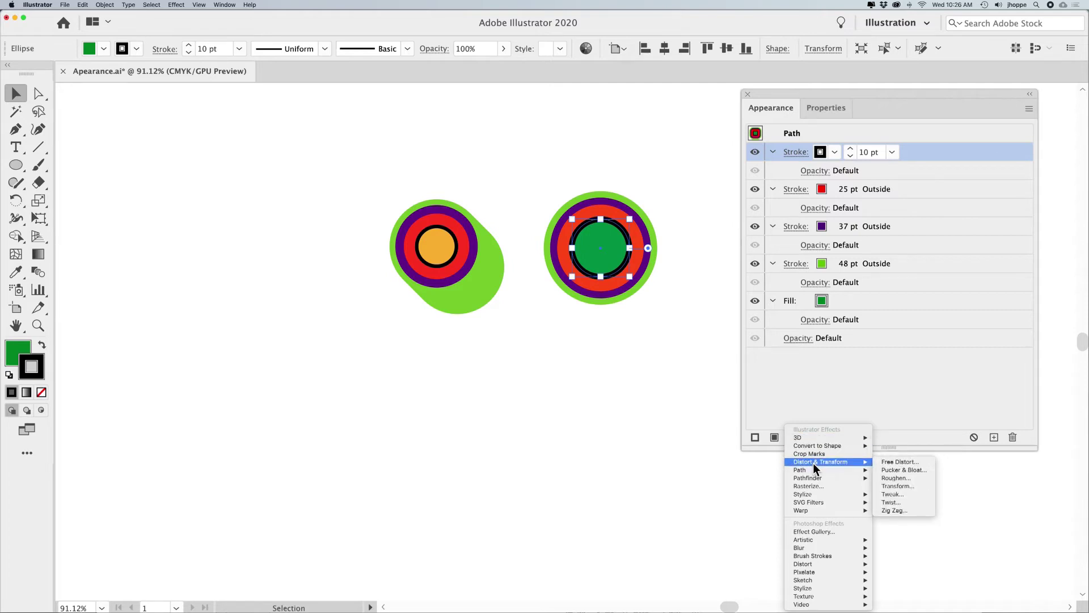
left_click(899, 511)
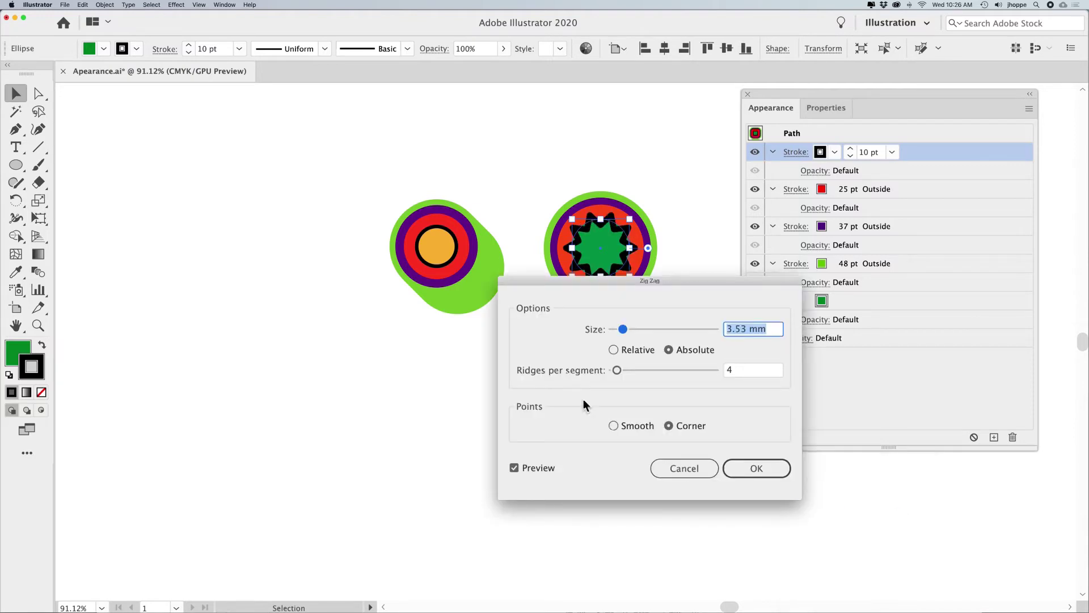
left_click_drag(563, 283, 542, 341)
left_click_drag(601, 387, 597, 388)
left_click(601, 484)
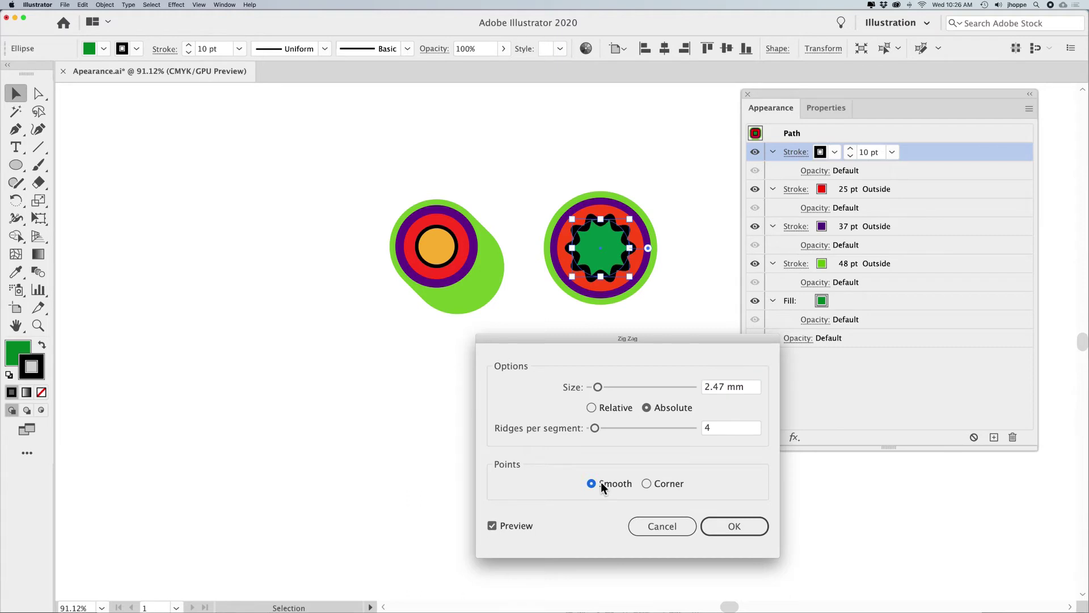
left_click_drag(594, 386, 593, 388)
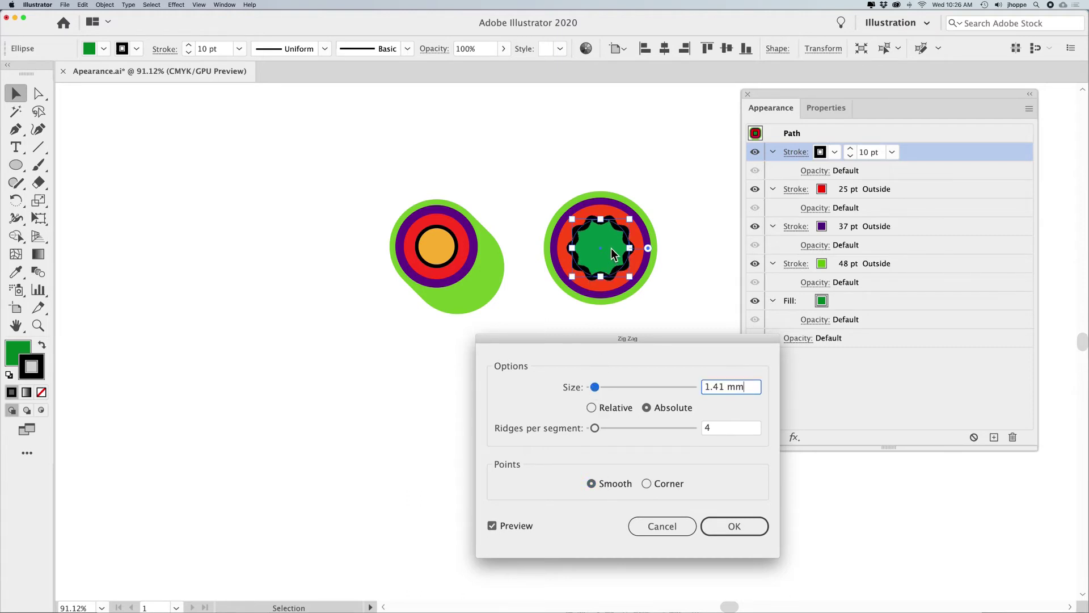
Step: Set the Zig Zag effect to 3 ridges per segment and a size of 1 mm, and apply it
left_click(714, 427)
key("Down")
left_click(753, 391)
key("Down")
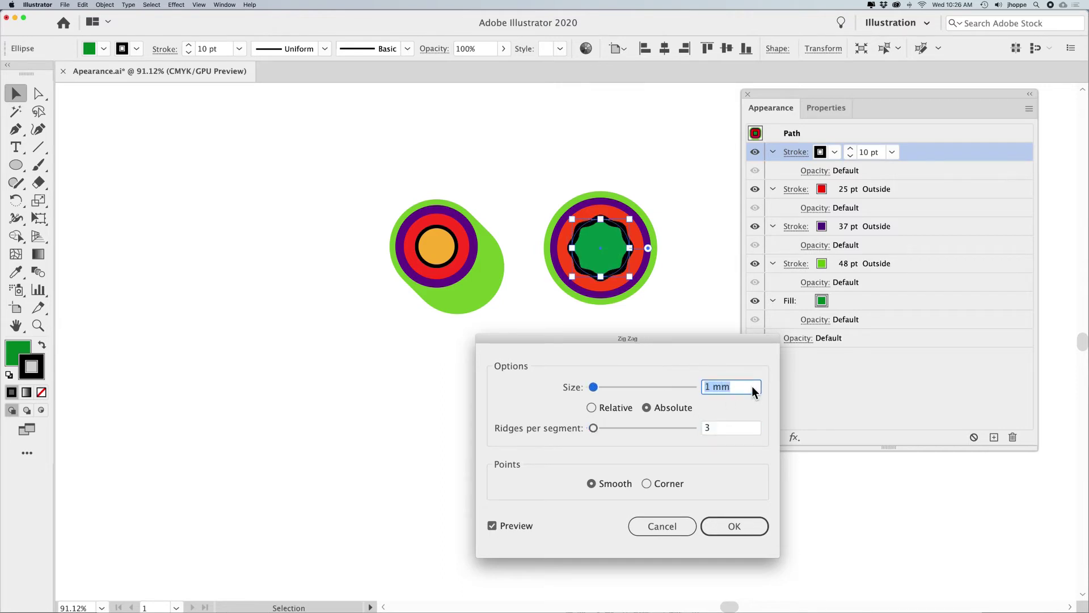
left_click(746, 528)
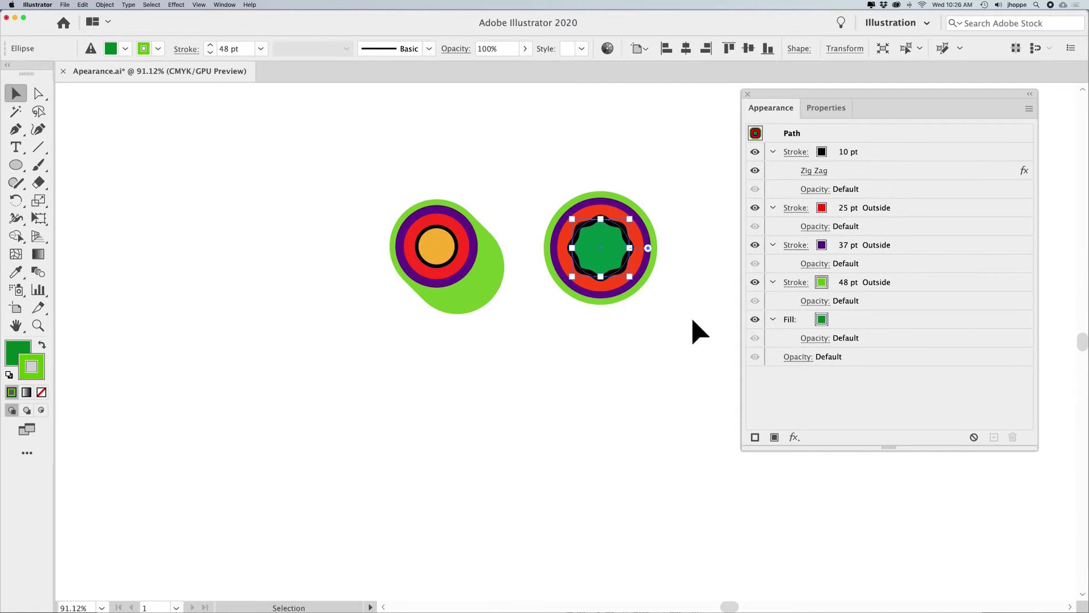
Step: Select the circle and toggle the black stroke's Zig Zag effect off and on to compare
left_click_drag(699, 188, 539, 316)
left_click(754, 172)
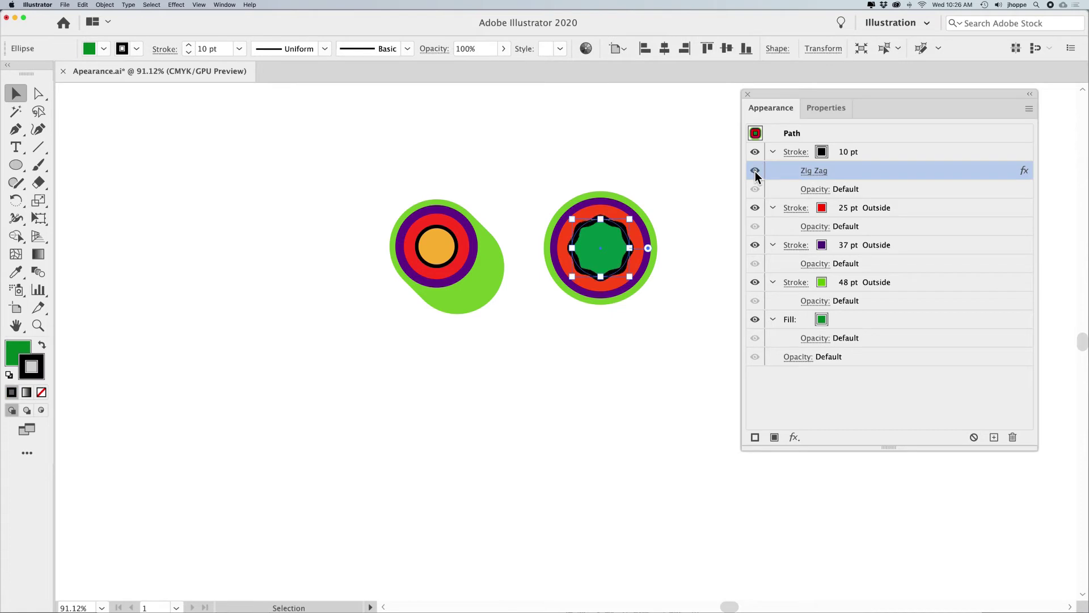
left_click(755, 171)
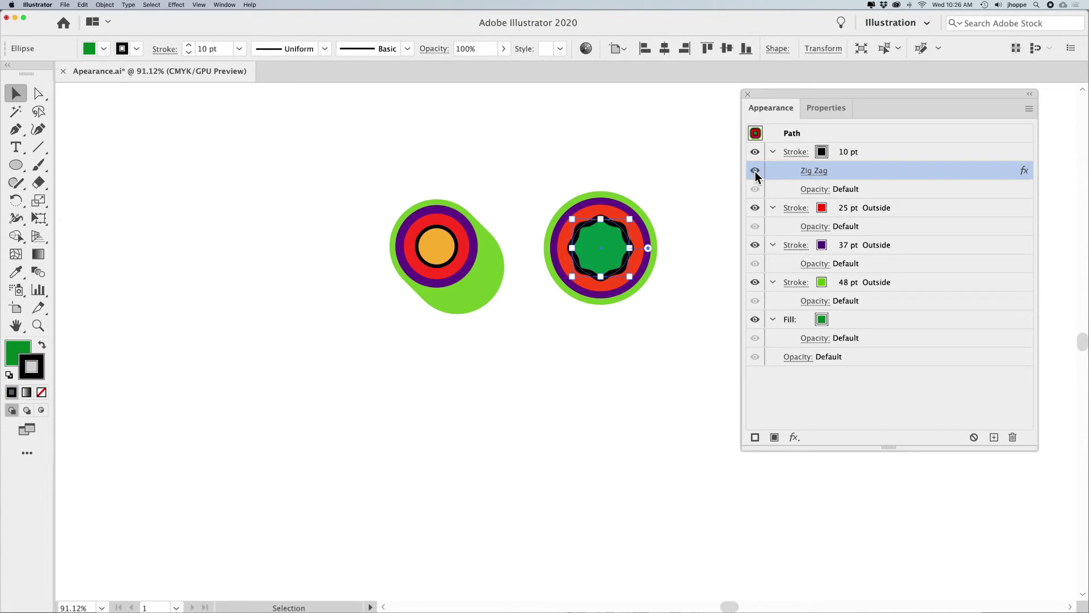
Step: Edit the black stroke's Zig Zag effect to use corner points and 7 ridges per segment
left_click(812, 174)
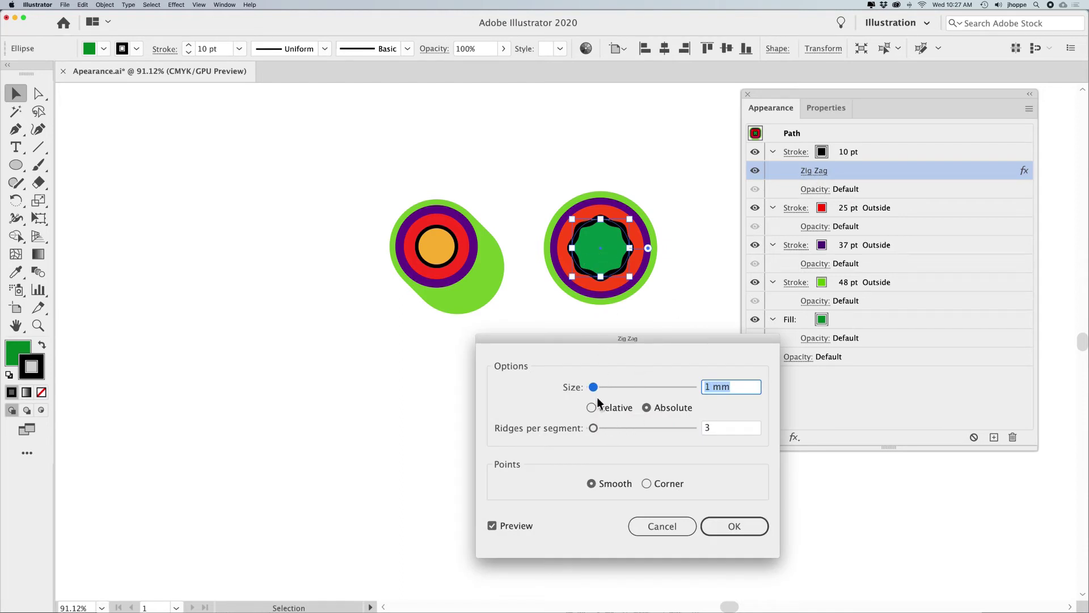
left_click(646, 483)
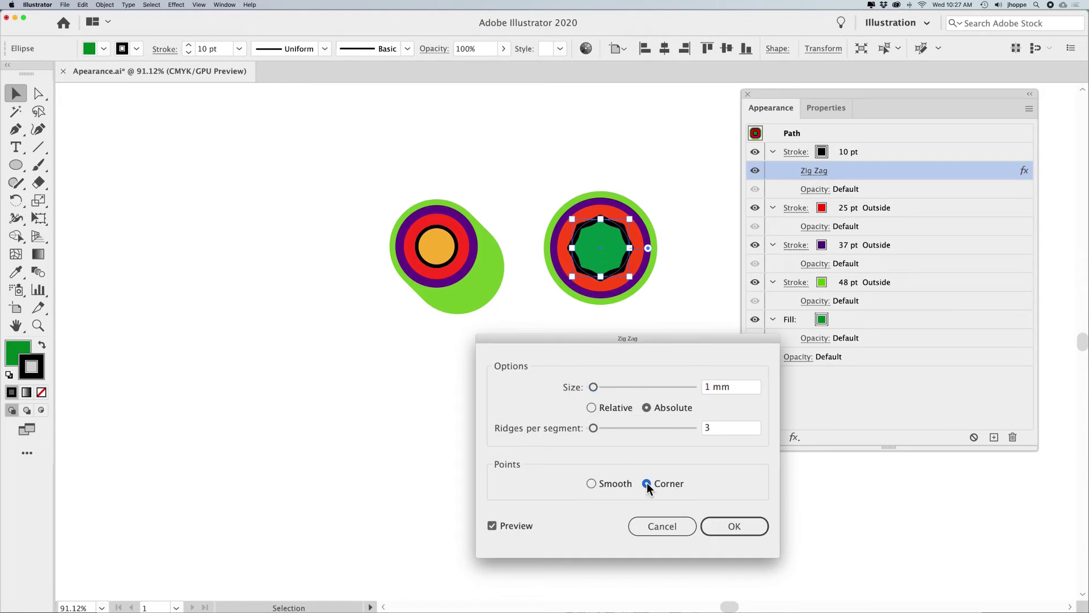
left_click_drag(594, 429, 598, 427)
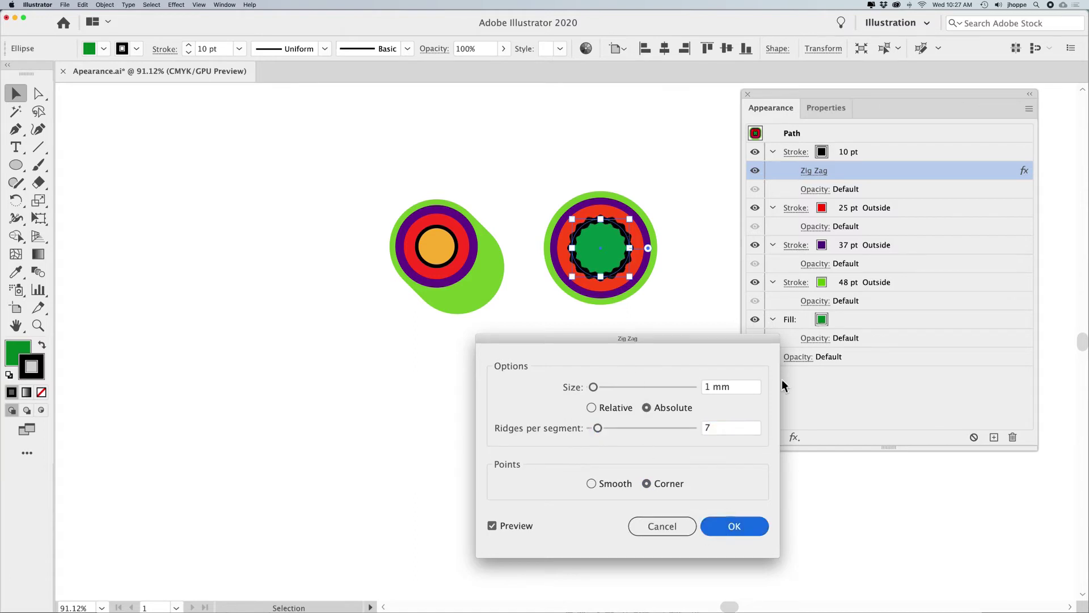
left_click(732, 525)
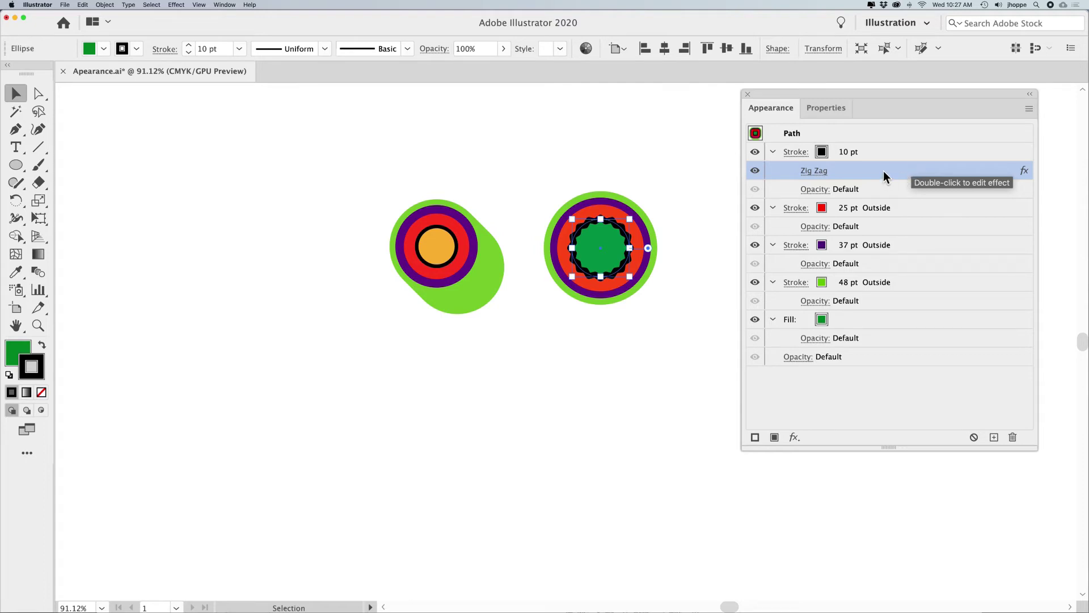
Step: Copy the black stroke's Zig Zag effect onto the 37 pt purple stroke and check the original effect's settings without changing them
left_click_drag(884, 173, 906, 251)
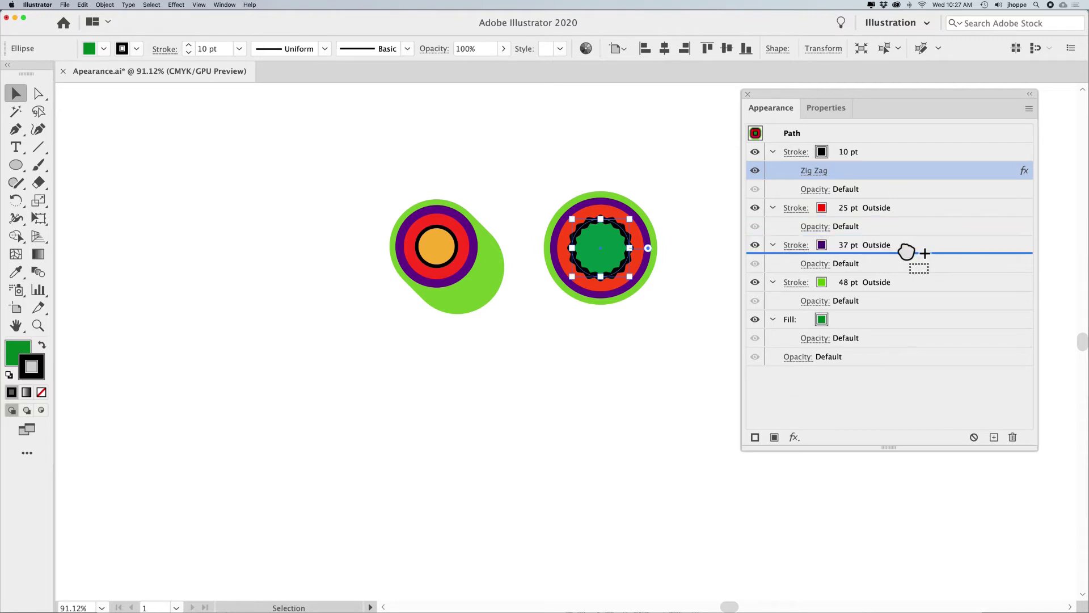
left_click_drag(906, 252, 905, 250)
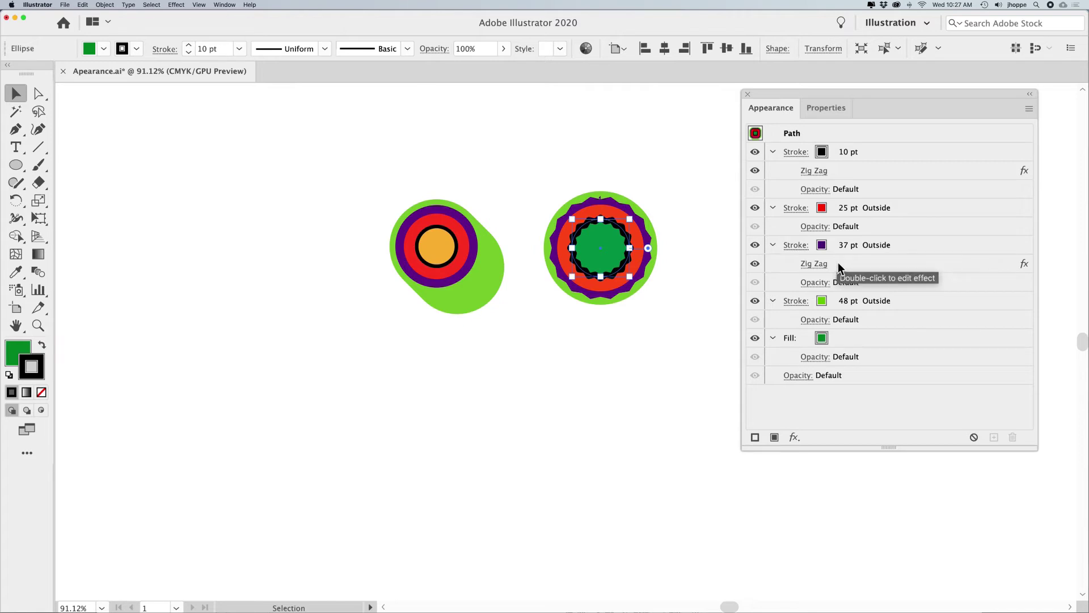
double_click(817, 173)
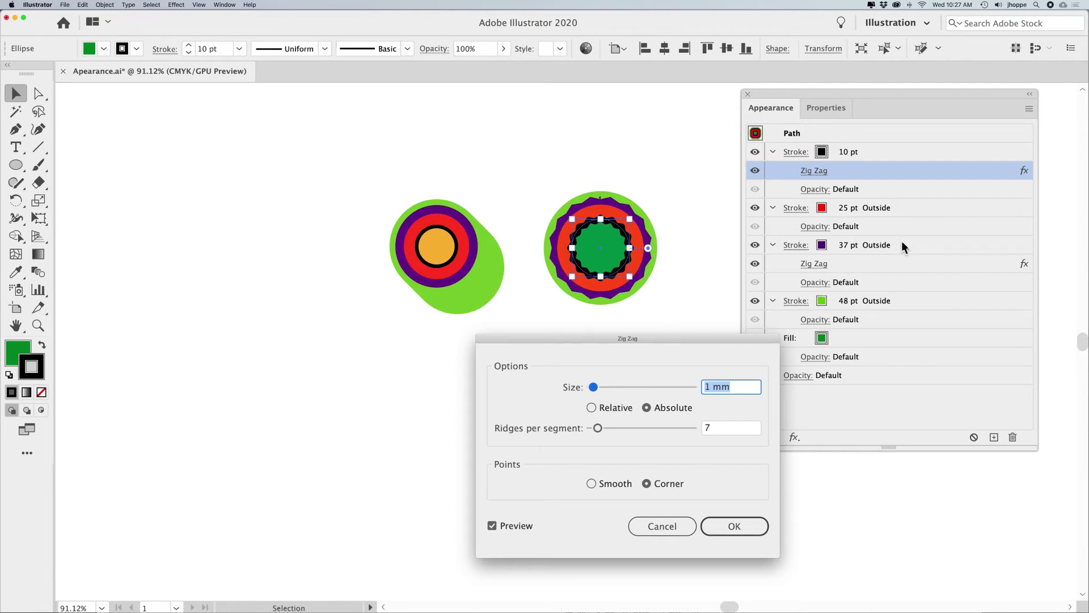
left_click(652, 528)
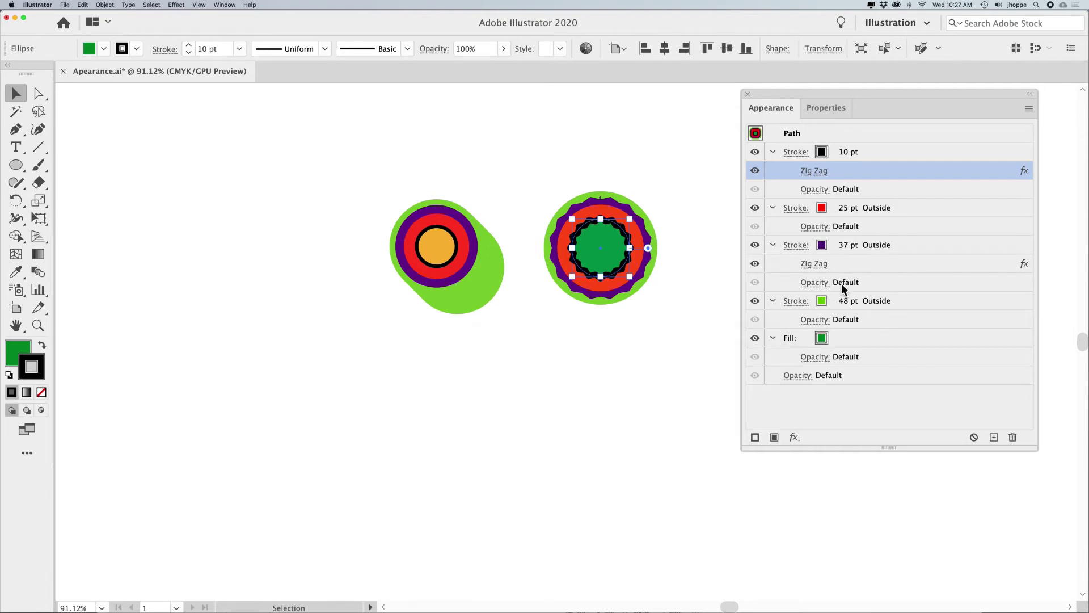
Step: Edit the 37 pt purple stroke's Zig Zag effect to smooth points, 11 ridges per segment and a size of 1 mm
left_click(809, 264)
key("Up")
left_click(733, 427)
key("Up")
key("Up")
key("Up")
key("Up")
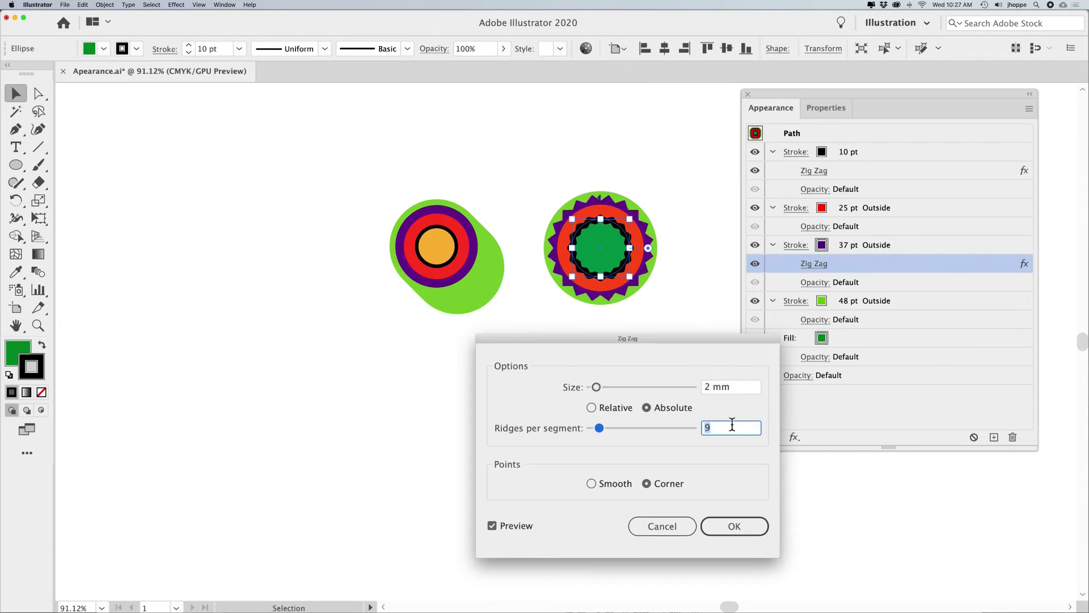
left_click(620, 483)
left_click(726, 387)
key("Down")
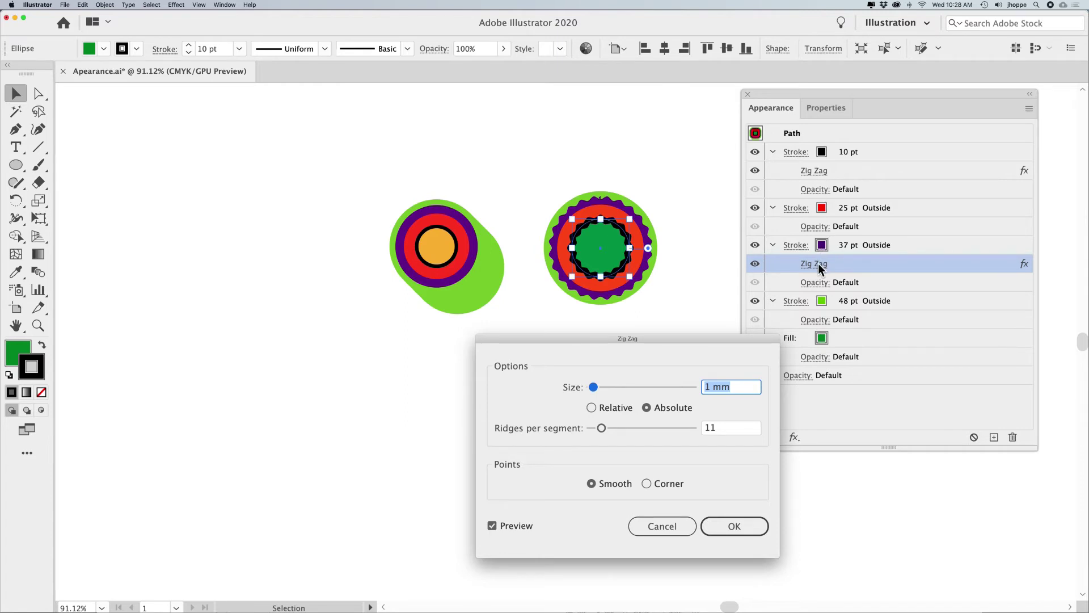
left_click(740, 529)
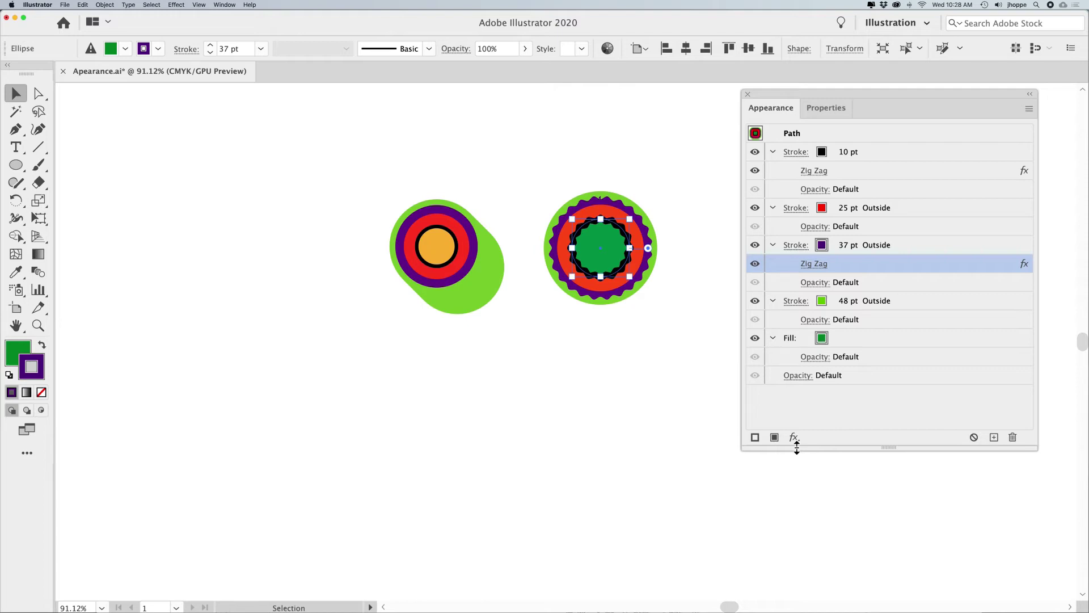
Step: Hide the Zig Zag effects on both the 37 pt purple stroke and the 10 pt black stroke
left_click(755, 264)
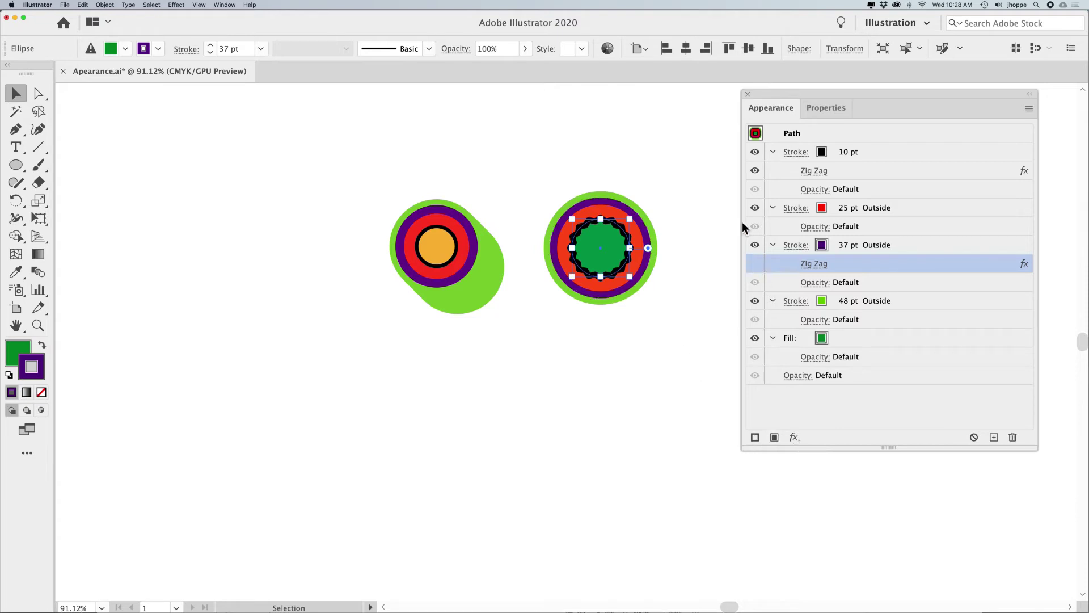
left_click(754, 170)
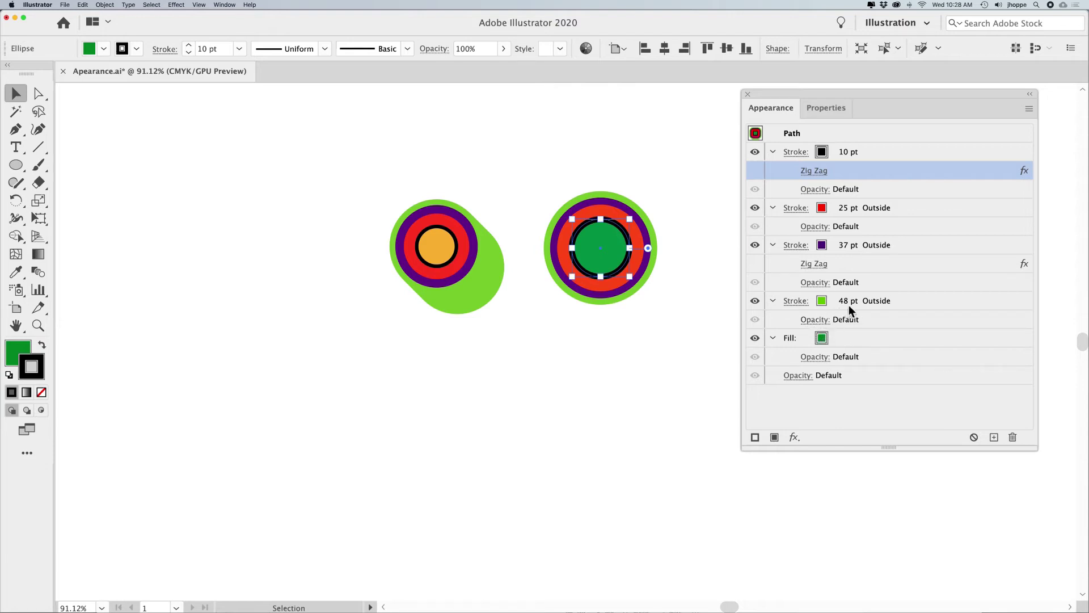
Step: Add a Transform effect to the 48 pt green stroke, moving it 0.1 mm horizontally and vertically with preview on
left_click(906, 303)
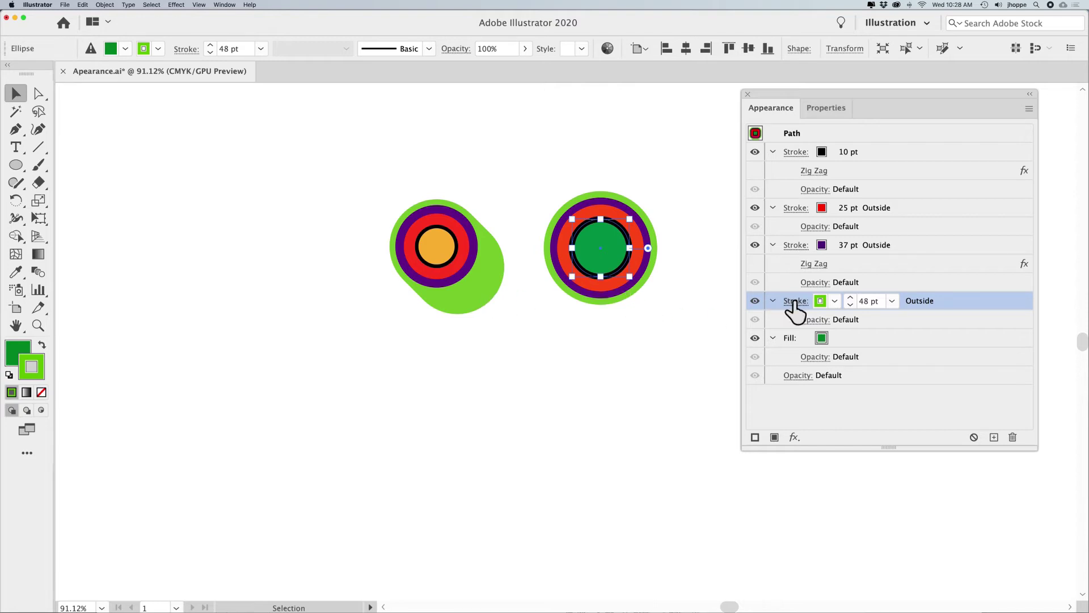
left_click(794, 438)
mouse_move(796, 462)
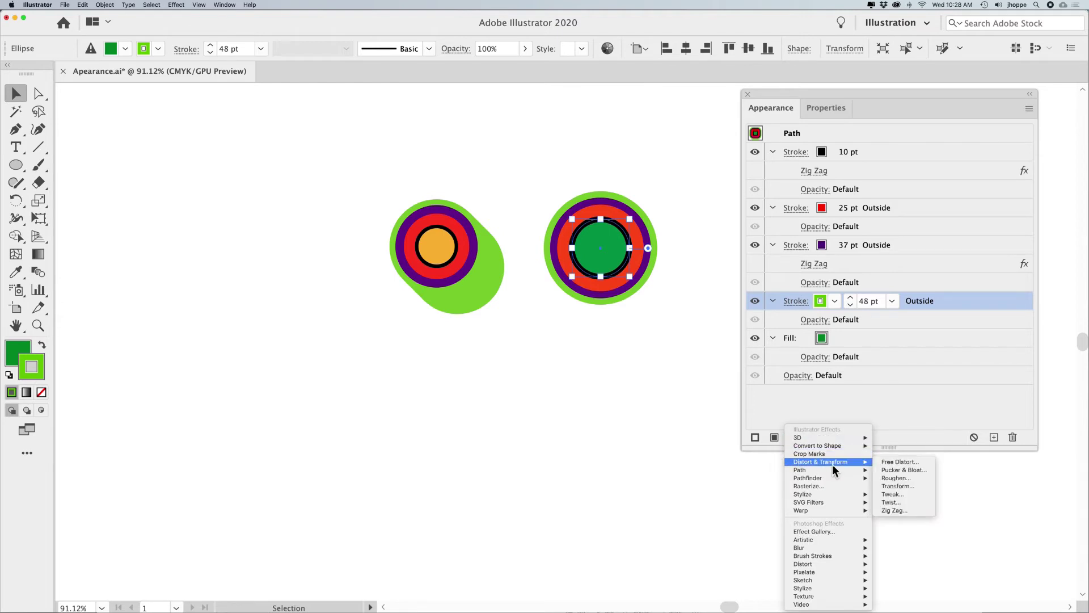
left_click(898, 486)
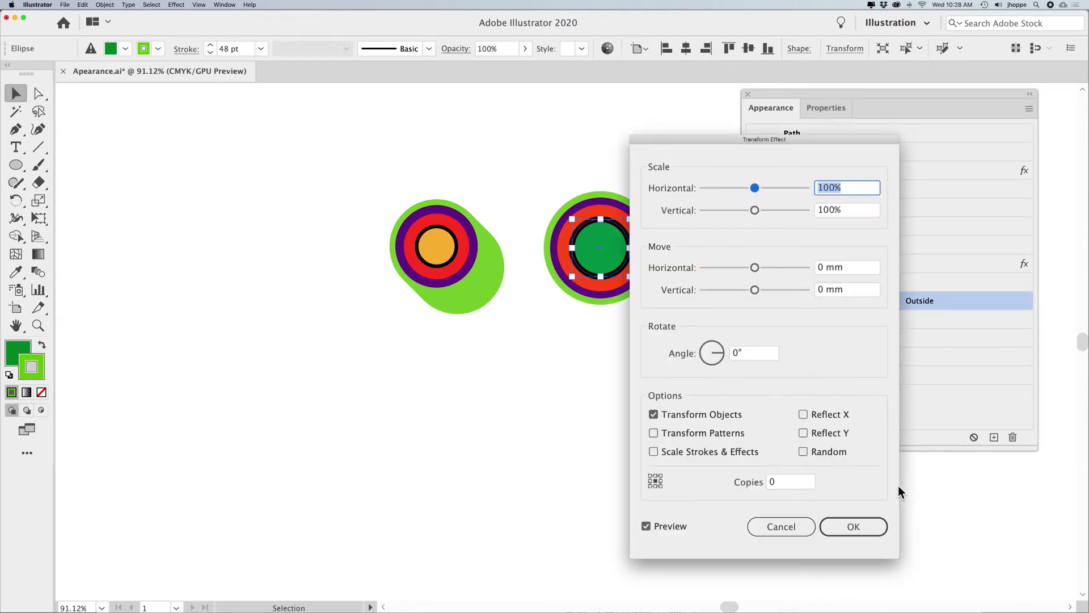
left_click_drag(675, 140, 206, 100)
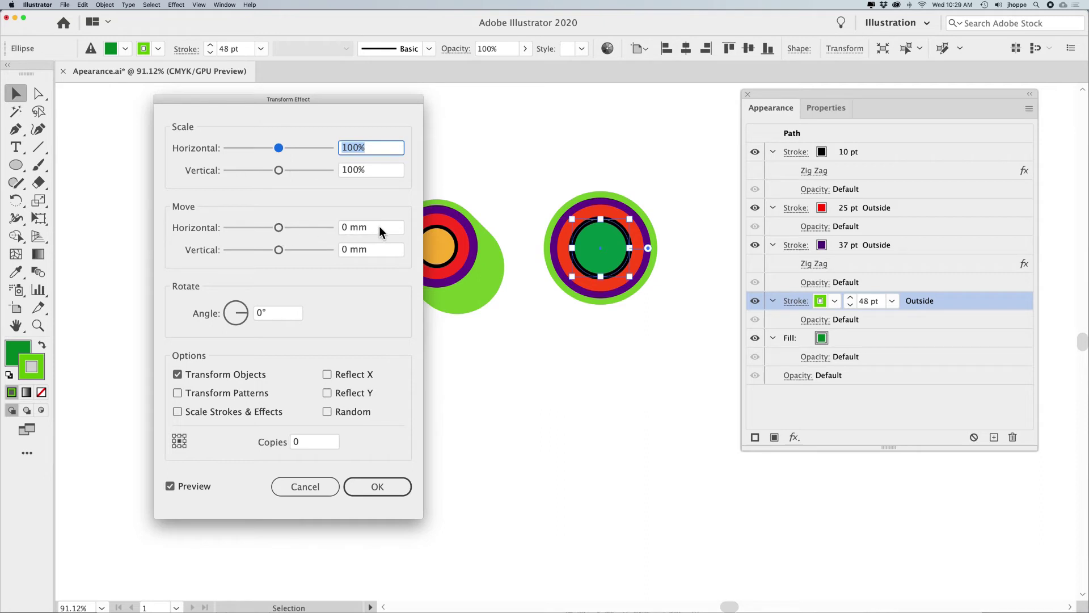
left_click_drag(379, 225, 335, 226)
type(".1")
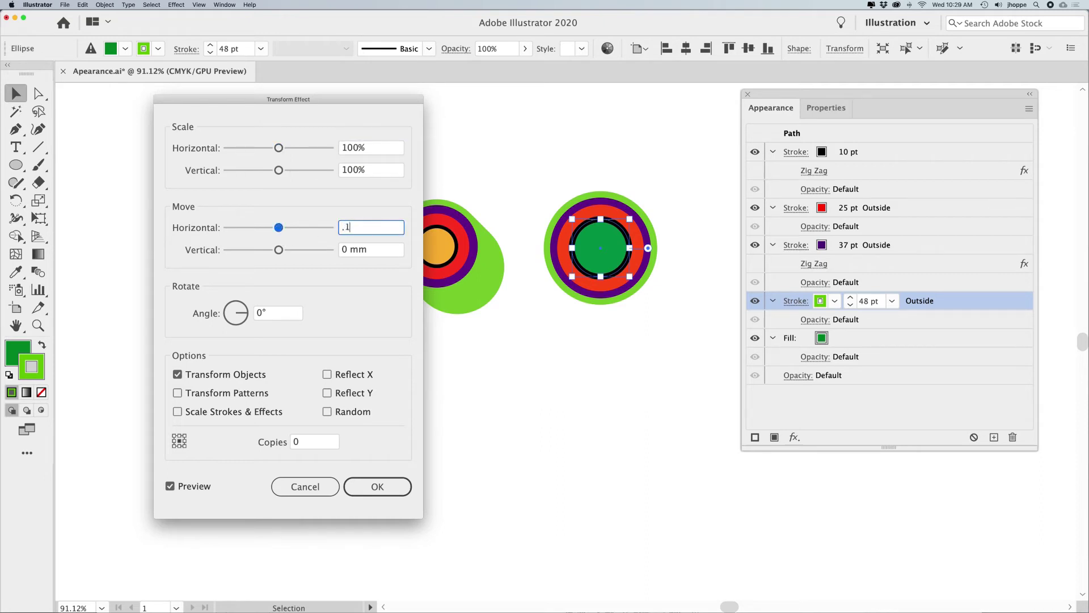
left_click_drag(379, 250, 326, 248)
type(".1")
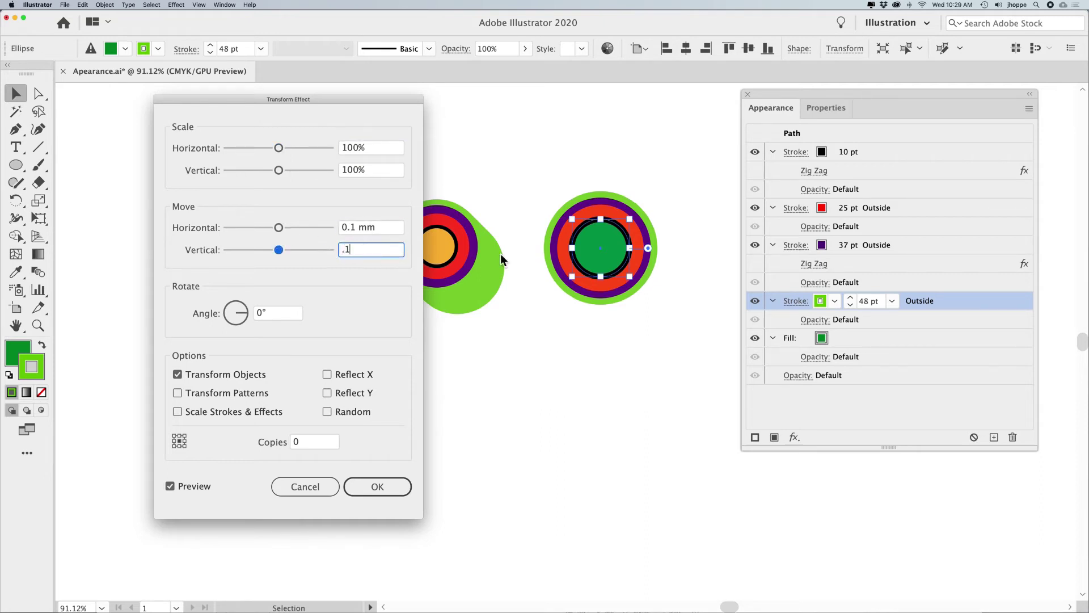
left_click(386, 229)
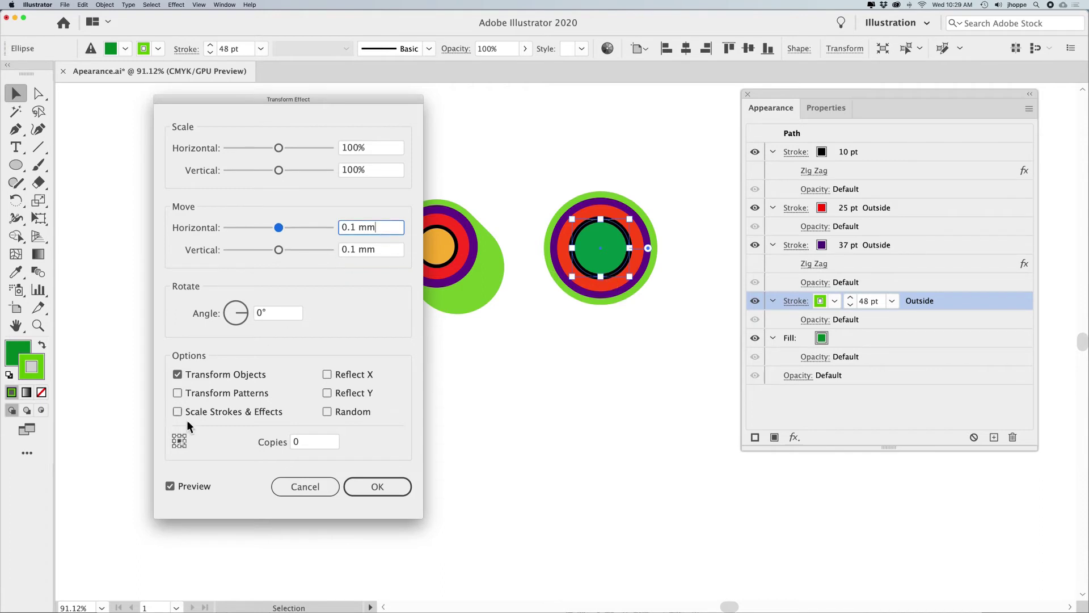
left_click(179, 487)
left_click(179, 487)
Step: Raise the number of copies in the green stroke's Transform effect to 41
double_click(310, 441)
type("5")
type("8")
key("Up")
key("Up")
key("Up")
key("Up")
key("Up")
key("Up")
key("Up")
key("Up")
key("Up")
key("Up")
key("Up")
key("Up")
key("Up")
key("Up")
key("Up")
key("Up")
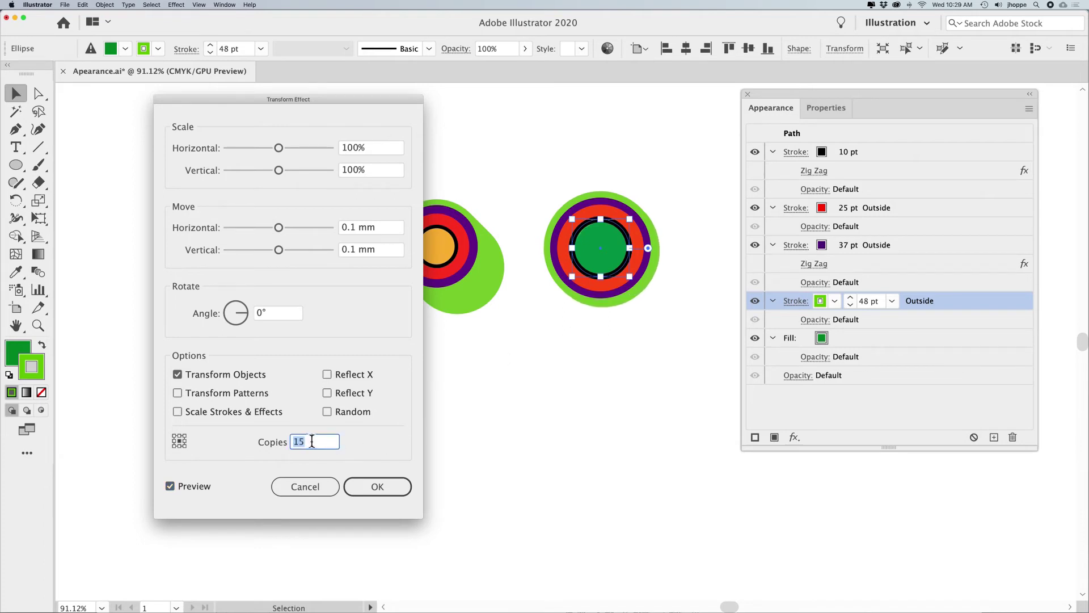
left_click(319, 441)
key("Up")
key("Up")
key("Up")
key("Up")
key("Up")
key("Up")
key("Up")
key("Up")
key("Up")
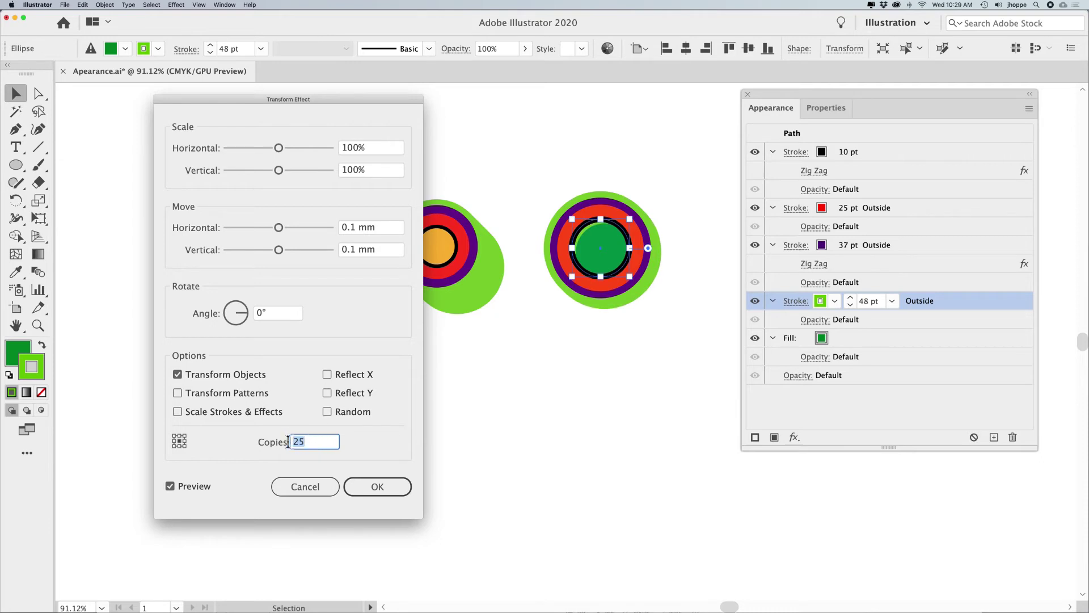
key("Up")
key("Up")
key("Up")
key("Up")
key("Up")
key("Up")
key("Up")
Step: Set the horizontal and vertical move to 0.2 mm and the copies to 75, apply the Transform effect and deselect the circle
double_click(352, 227)
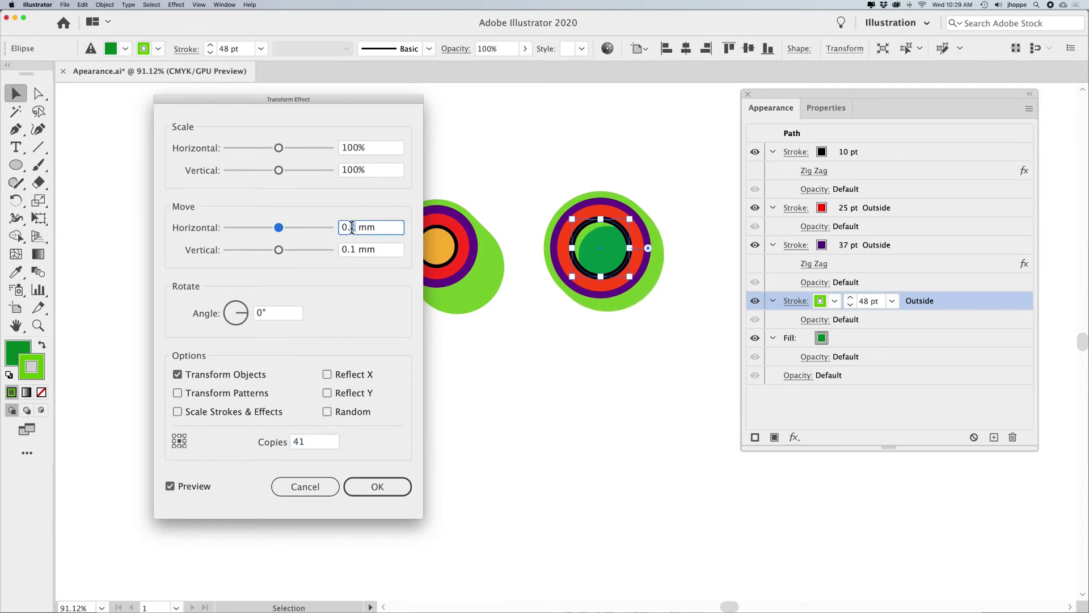
double_click(351, 249)
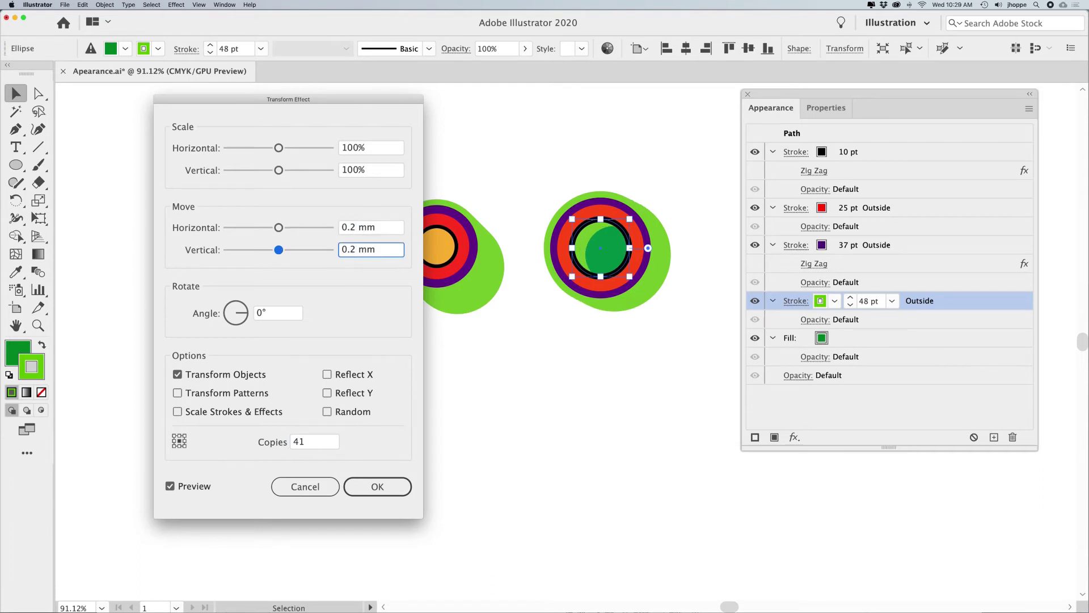
double_click(308, 440)
key("Up")
key("Up")
key("Up")
key("Up")
key("Up")
key("Up")
key("Up")
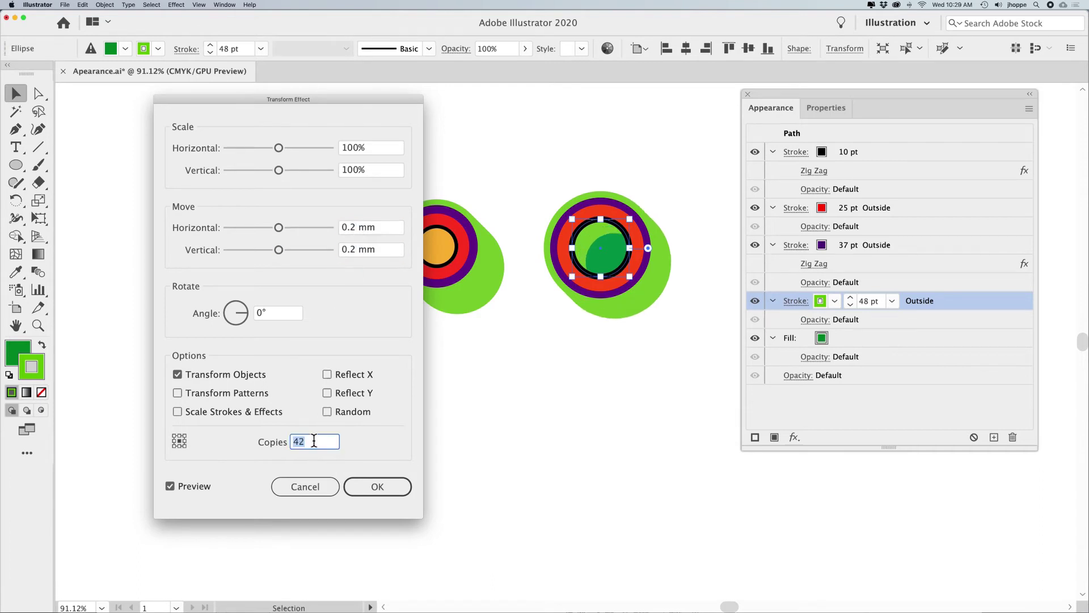
key("Up")
key("Up")
key("Up")
key("Up")
key("Up")
key("Up")
key("Up")
key("Up")
key("Up")
key("Up")
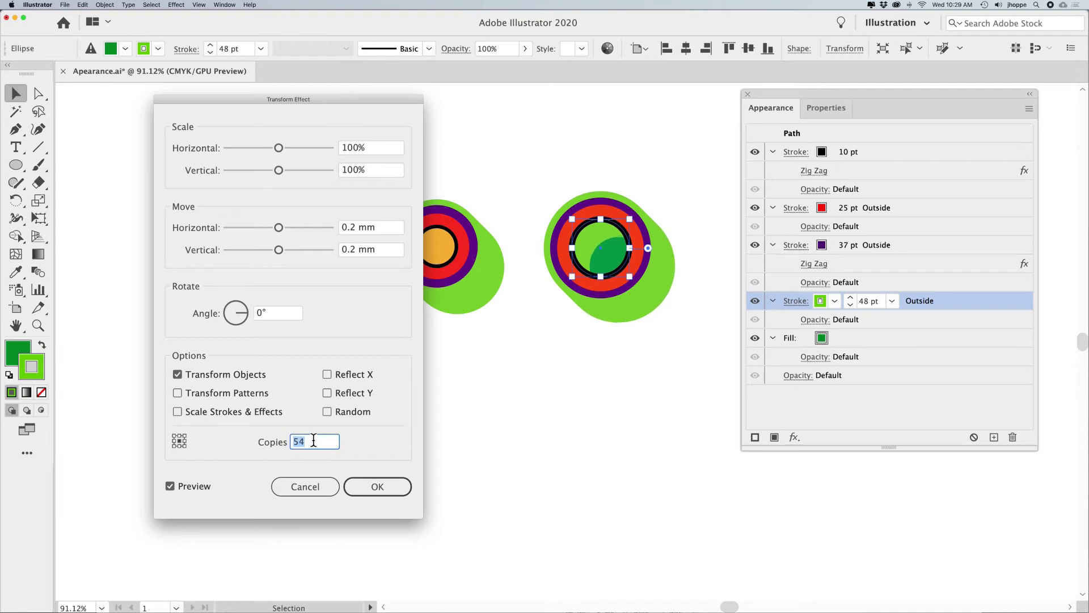
key("Up")
key("Up")
key("Up")
key("Up")
key("Up")
key("Up")
key("Up")
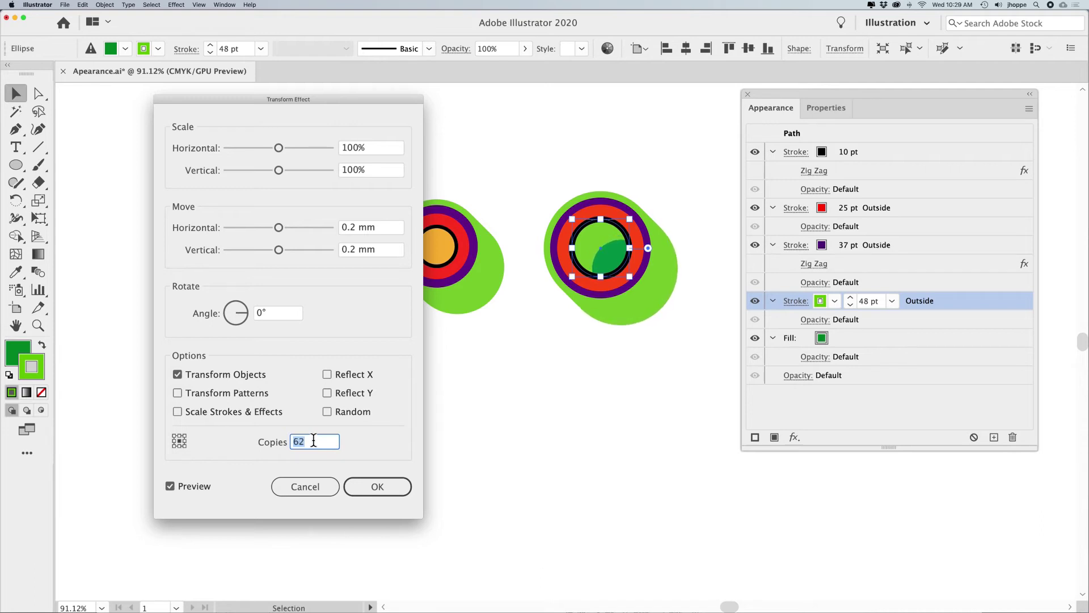
key("Up")
key("Up")
key("Up")
key("Up")
key("Up")
key("Up")
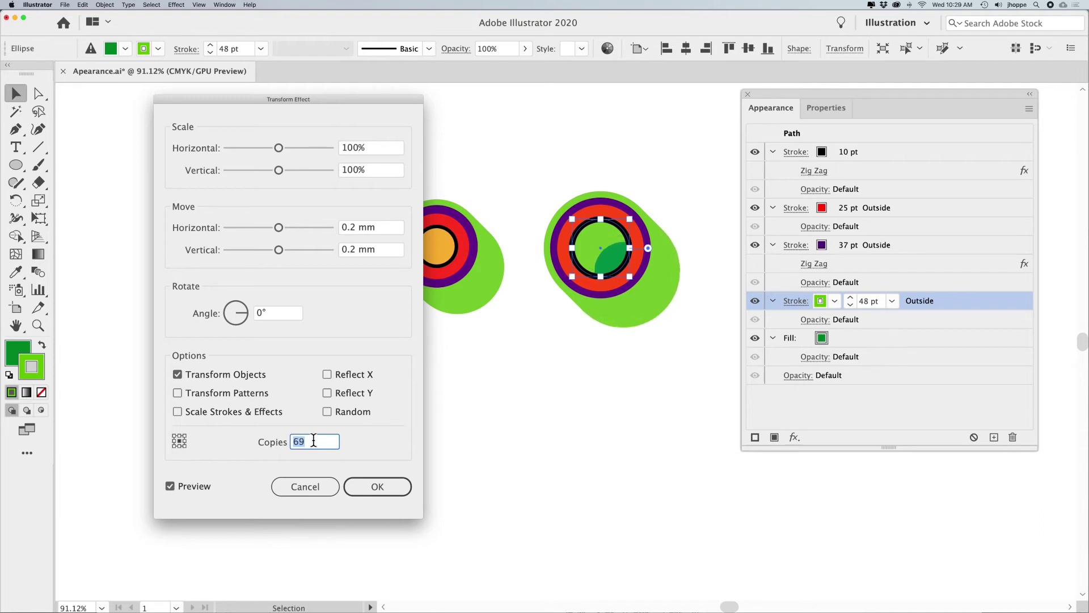
key("Up")
key("Up")
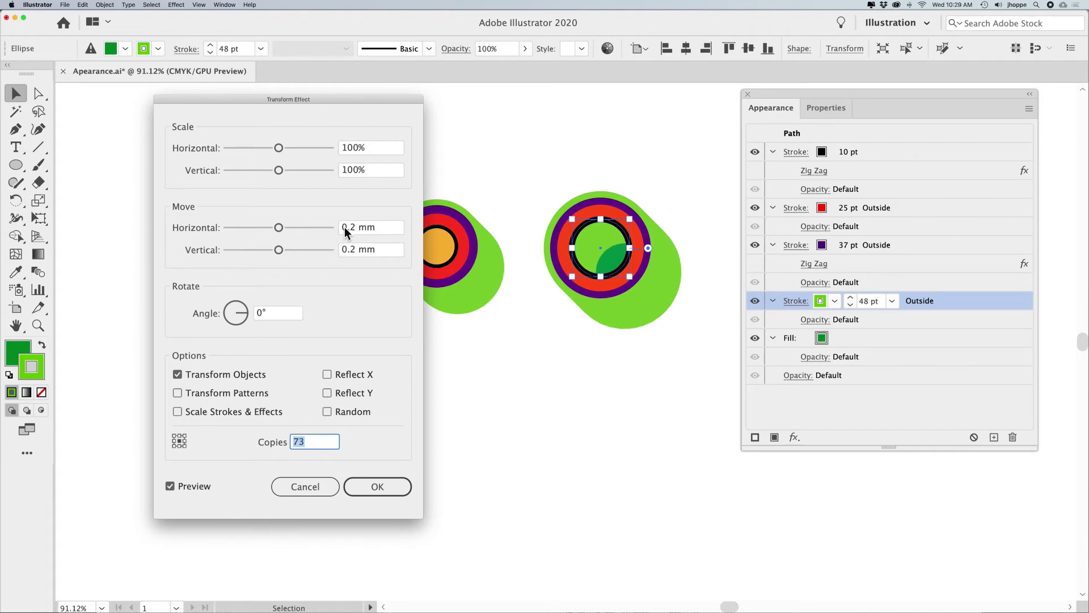
key("Up")
key("Up")
left_click(372, 486)
left_click(453, 471)
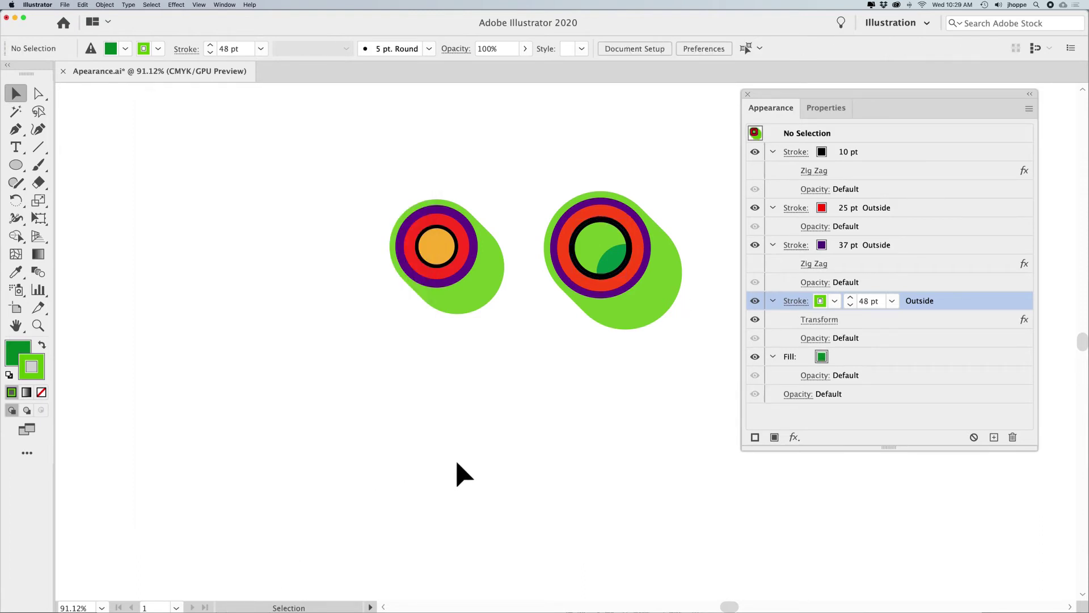
Step: Select the circle and review the move and copies settings of the green stroke's Transform effect without changing them
left_click(608, 250)
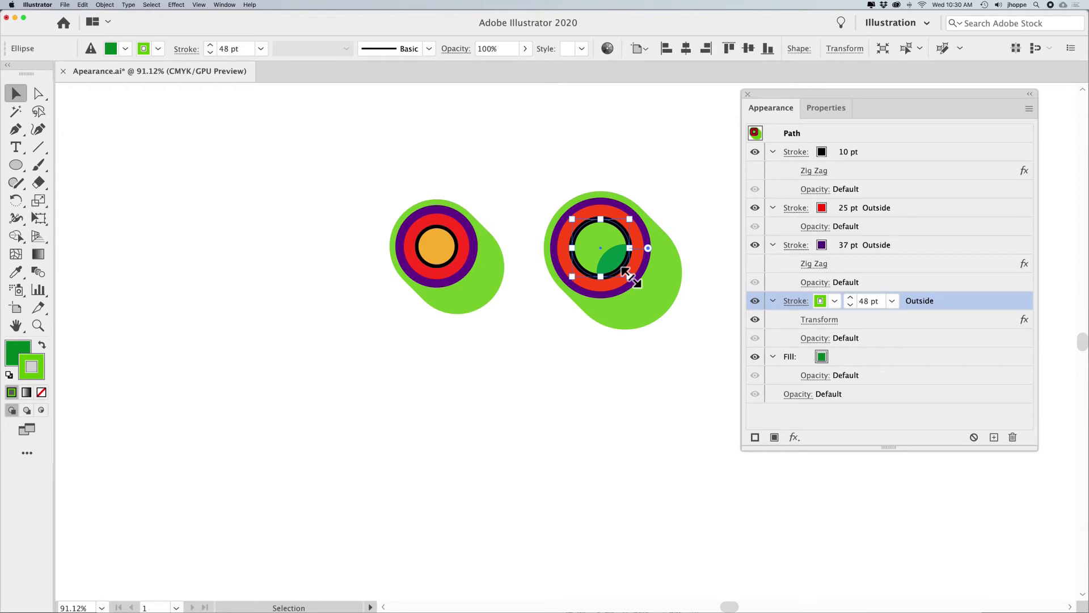
left_click(817, 320)
key("Tab")
key("Tab")
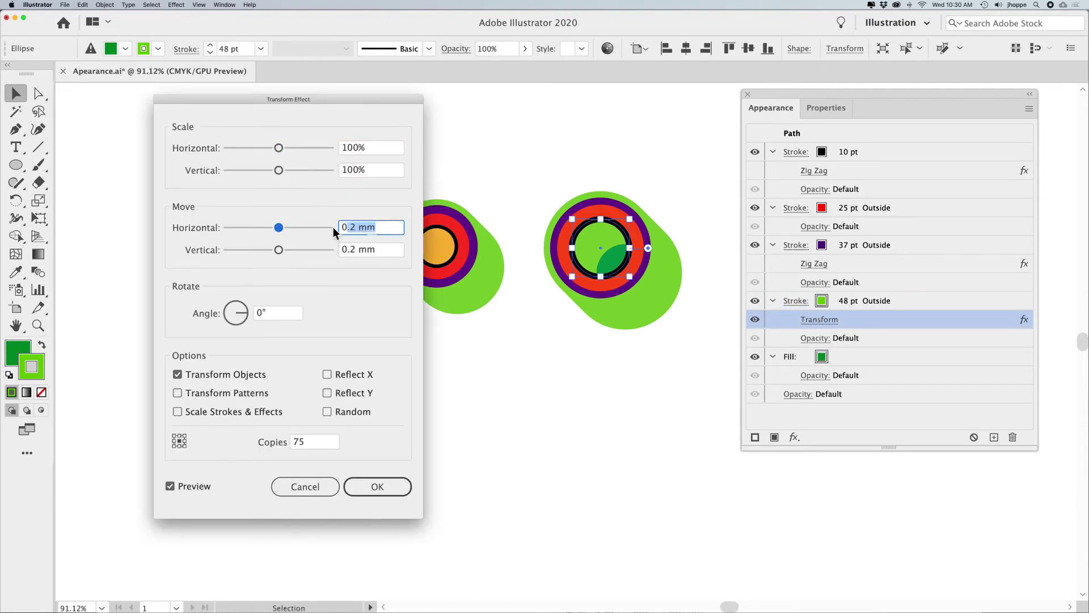
key("Tab")
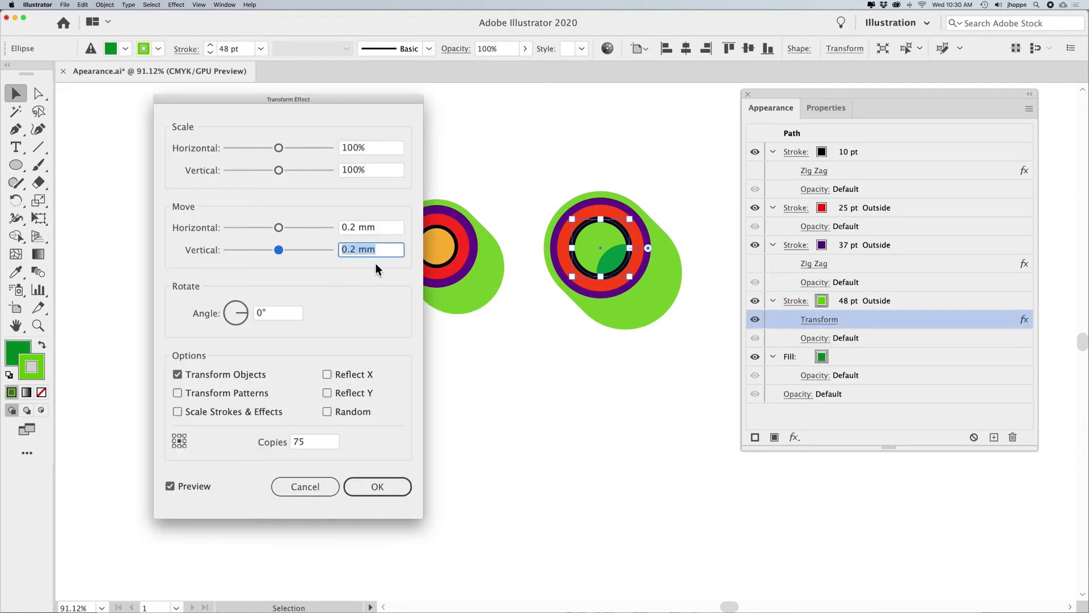
key("Tab")
key("Tab")
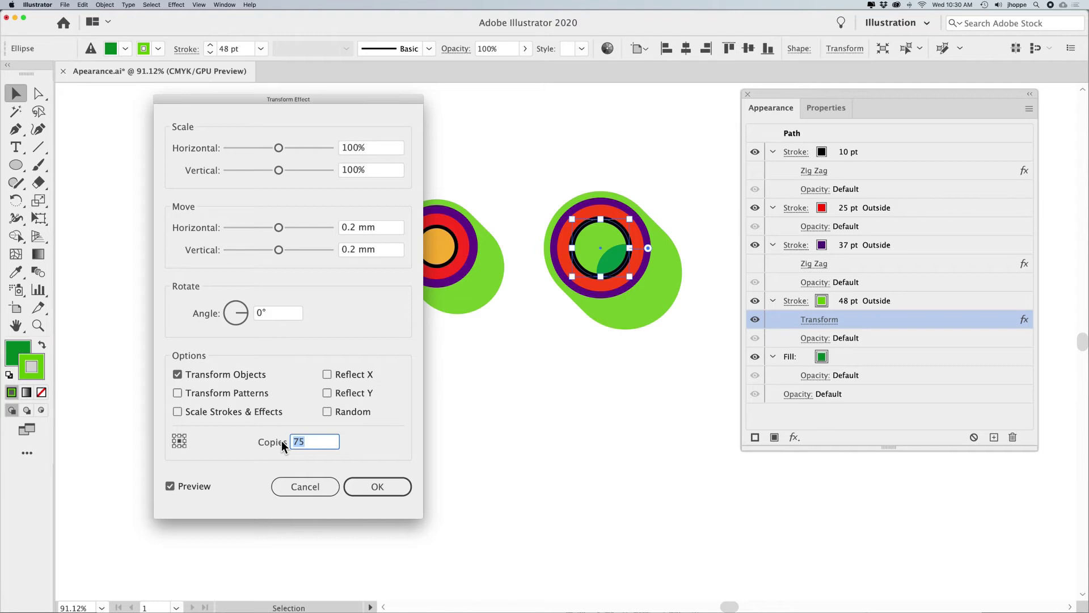
left_click(400, 486)
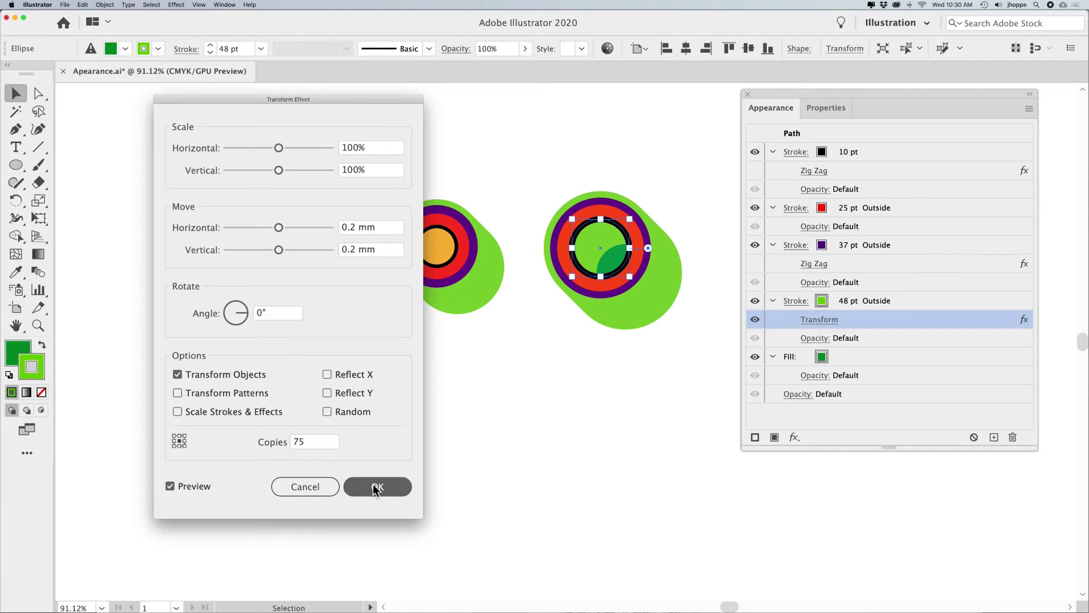
Step: Deselect the circle and toggle outline view on and off to inspect the underlying paths
left_click(526, 498)
key("a")
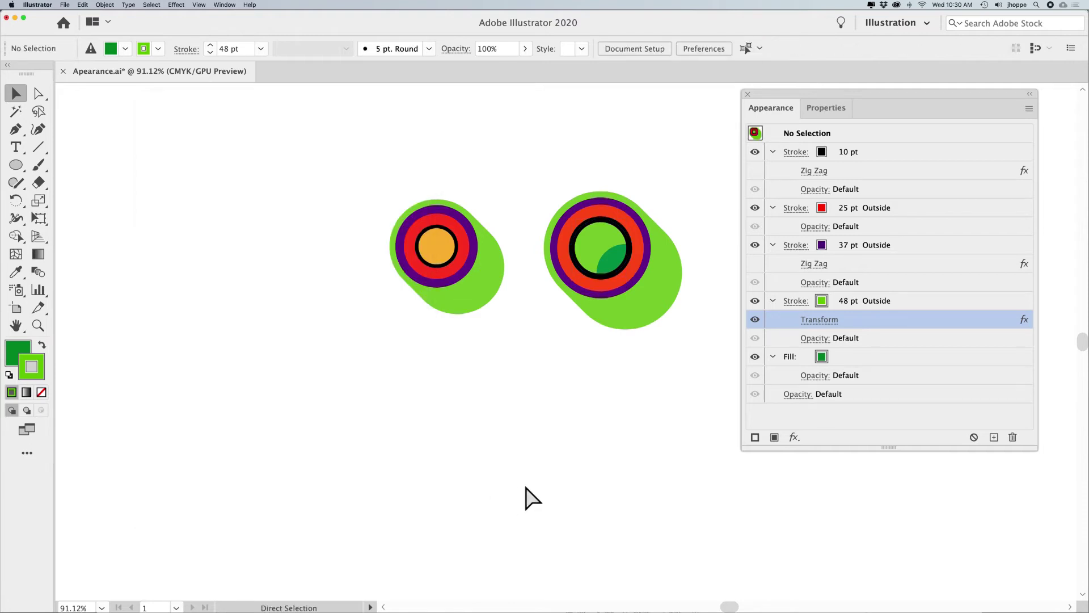
key("ctrl+y")
key("ctrl+y")
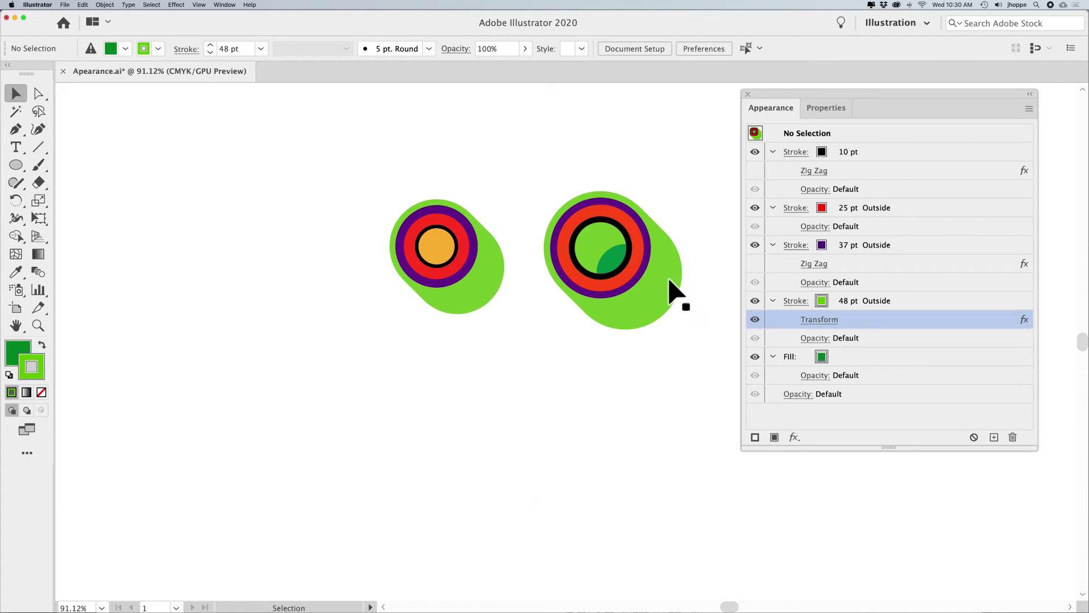
Step: Add a new 48 pt stroke directly above the green stroke that carries the Transform effect
left_click(913, 301)
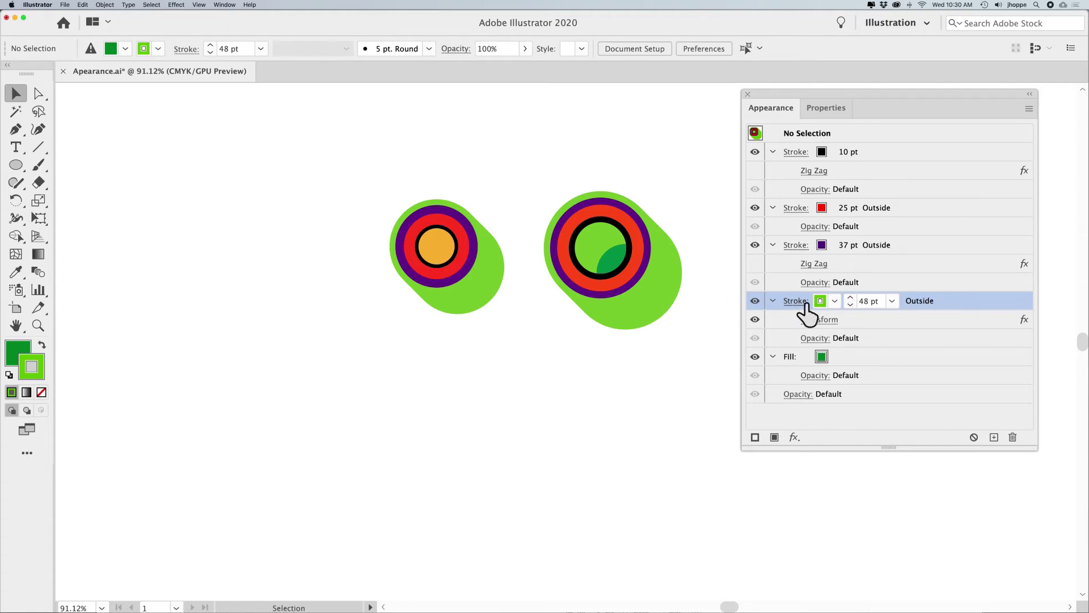
left_click(754, 437)
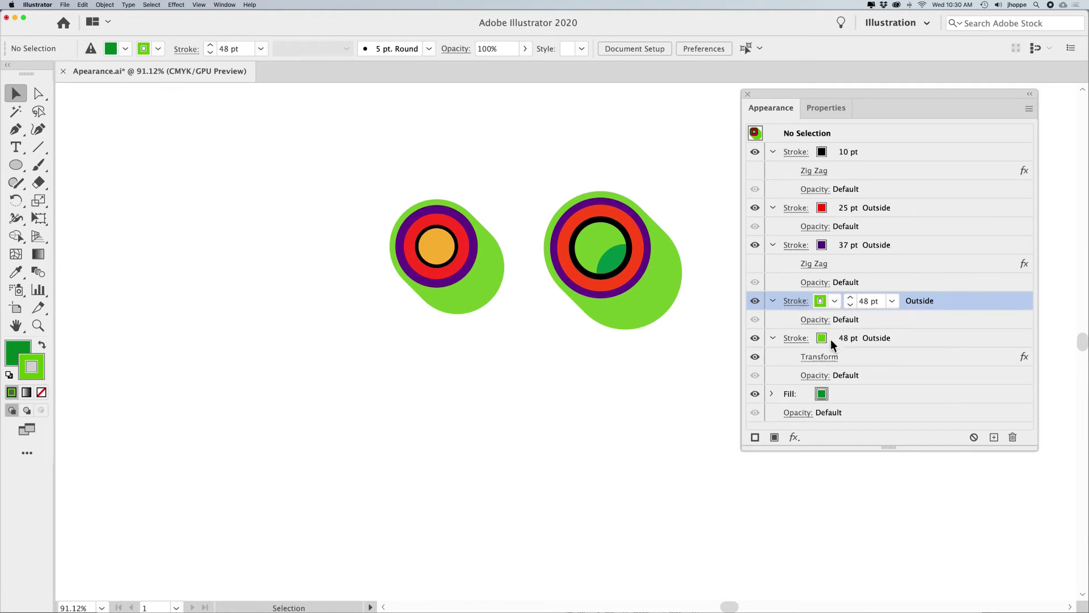
left_click(801, 301)
left_click(799, 302)
Step: Recolour the lower 48 pt stroke carrying the Transform effect to a darker green and toggle that effect's visibility
left_click(822, 340)
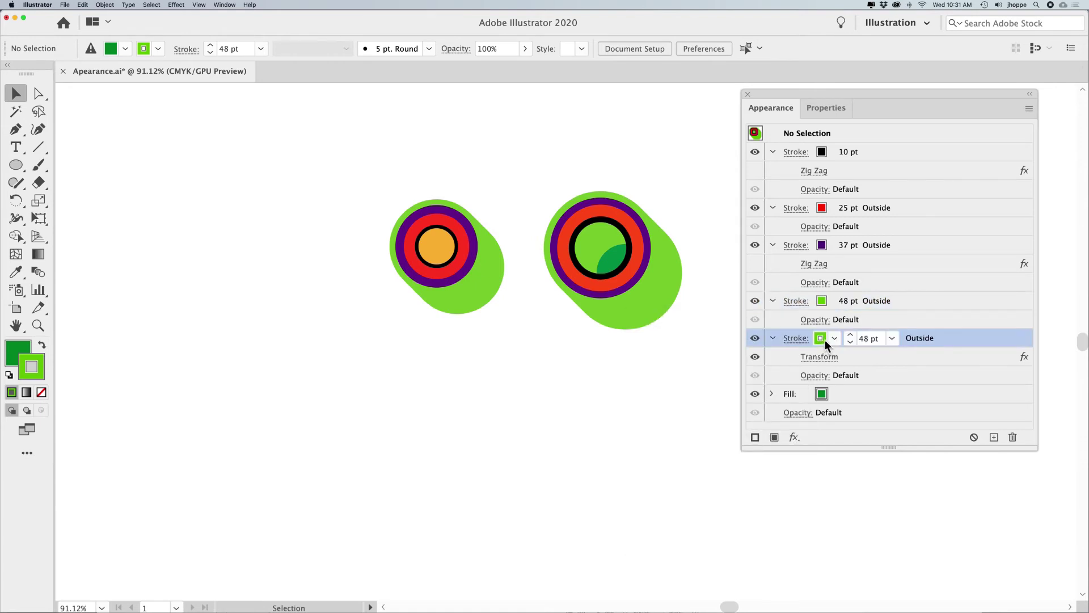
left_click(821, 339)
left_click(719, 374)
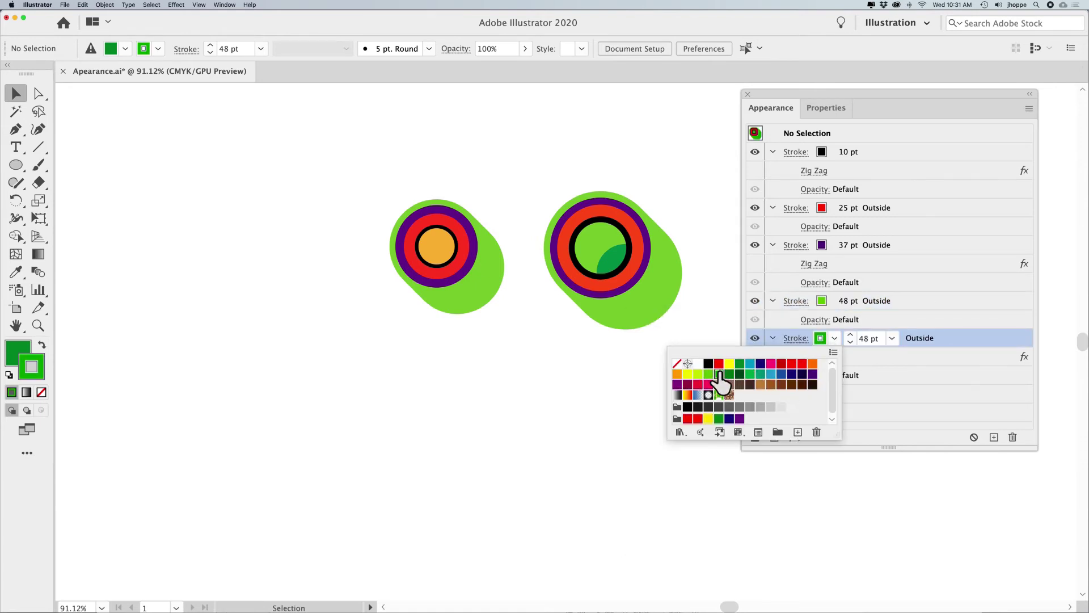
left_click(981, 351)
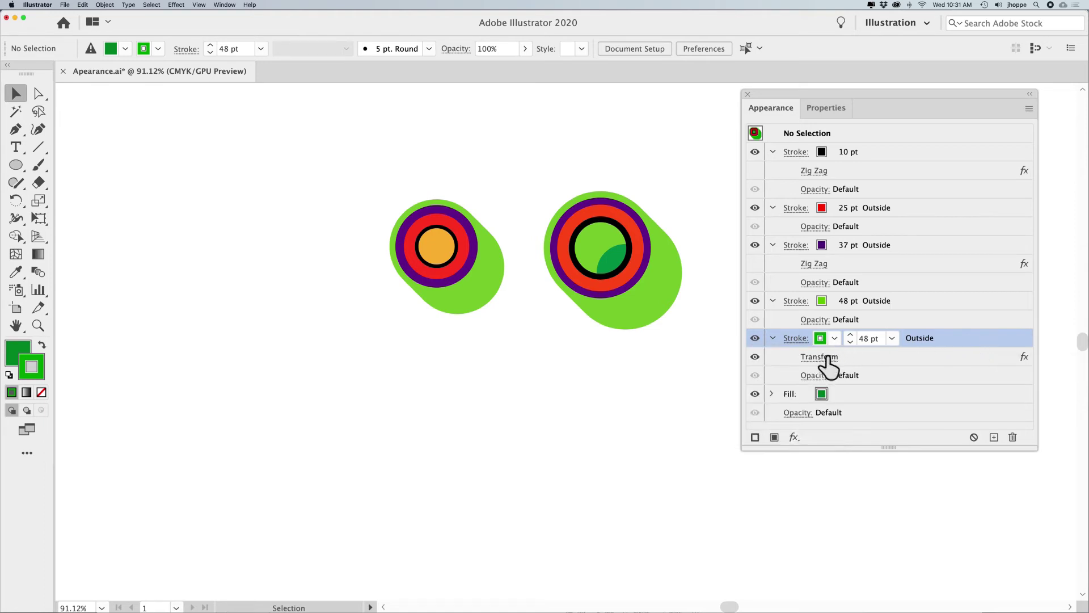
left_click(754, 357)
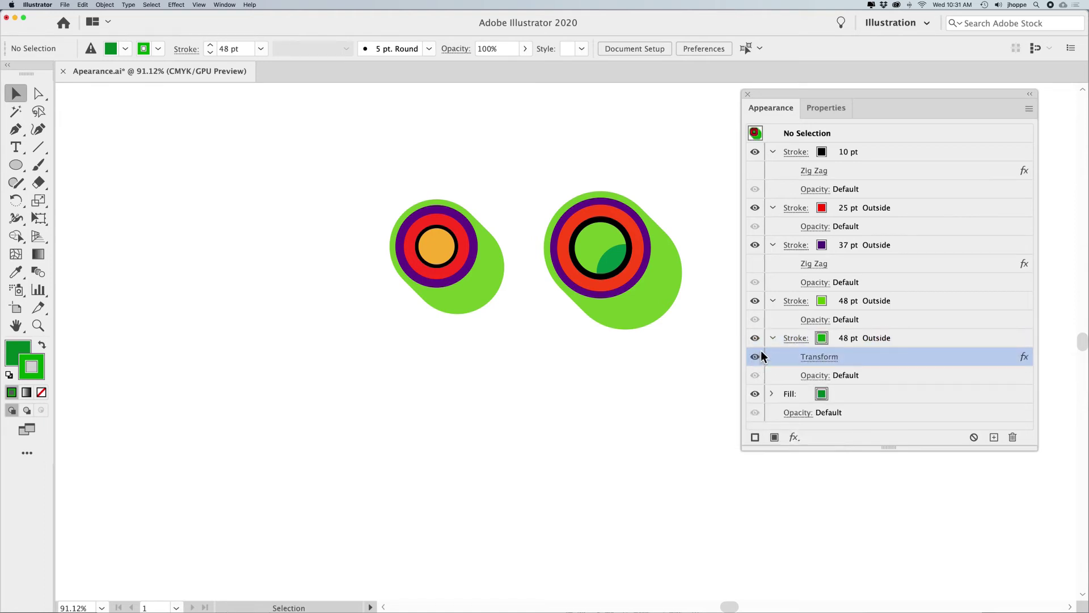
Step: Toggle the Transform effect's visibility and inspect the two green 48 pt strokes in the appearance stack
left_click(755, 357)
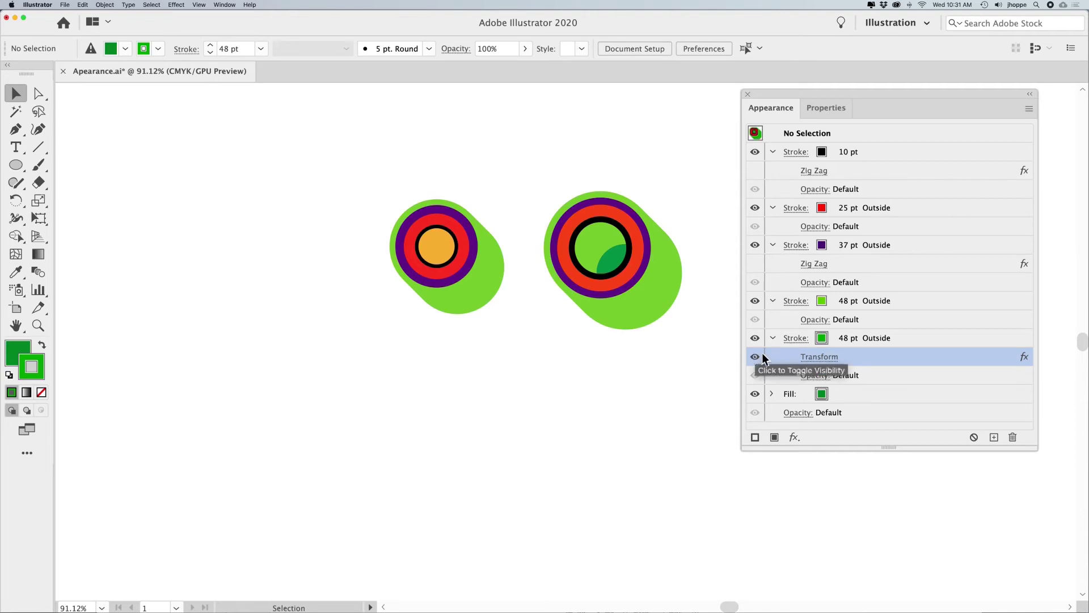
left_click(901, 302)
left_click(902, 340)
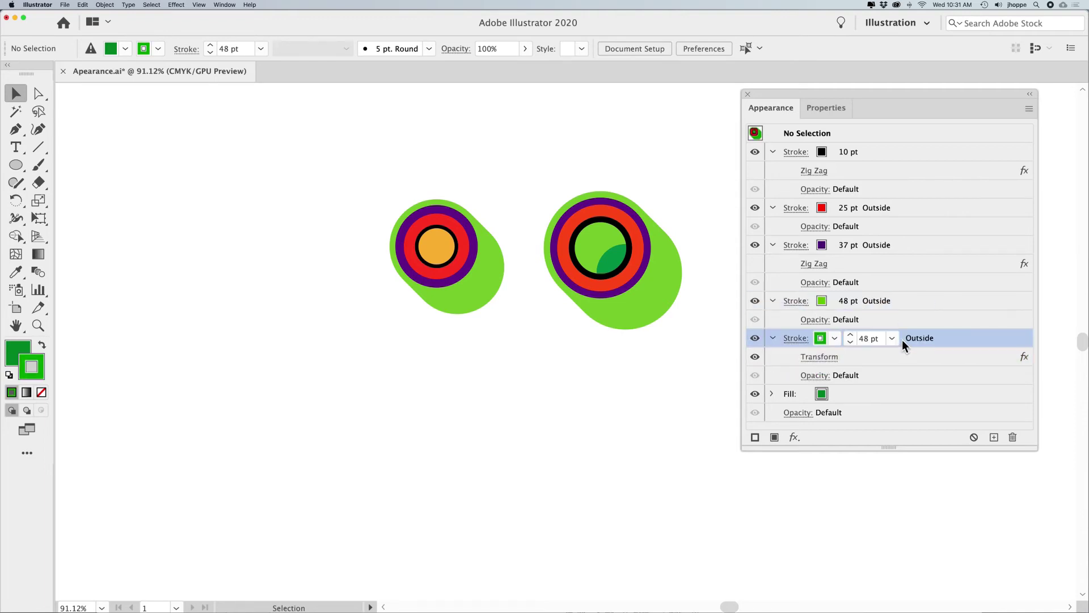
left_click(917, 301)
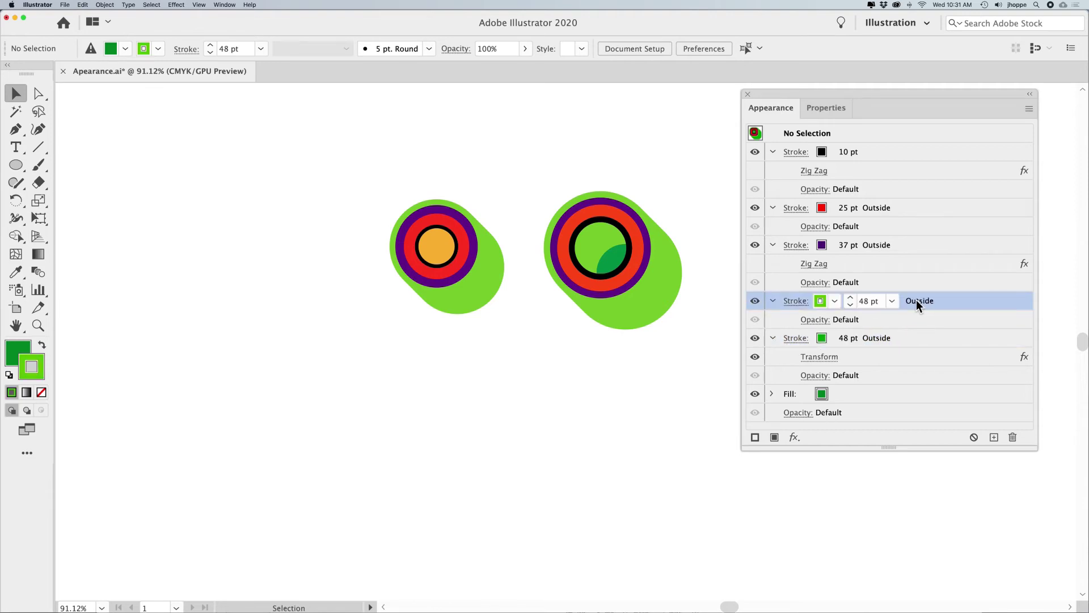
left_click(850, 305)
Step: Add a second 48 pt stroke above the larger circle's Transform stroke, recolour the lower one darker green, and deselect
left_click_drag(662, 186, 546, 323)
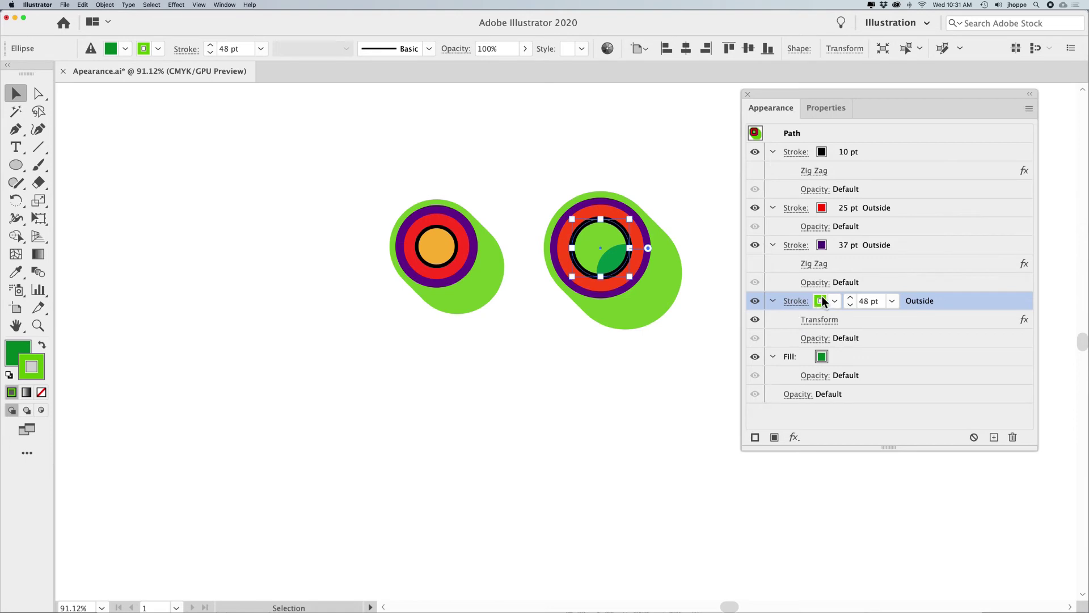
left_click(754, 438)
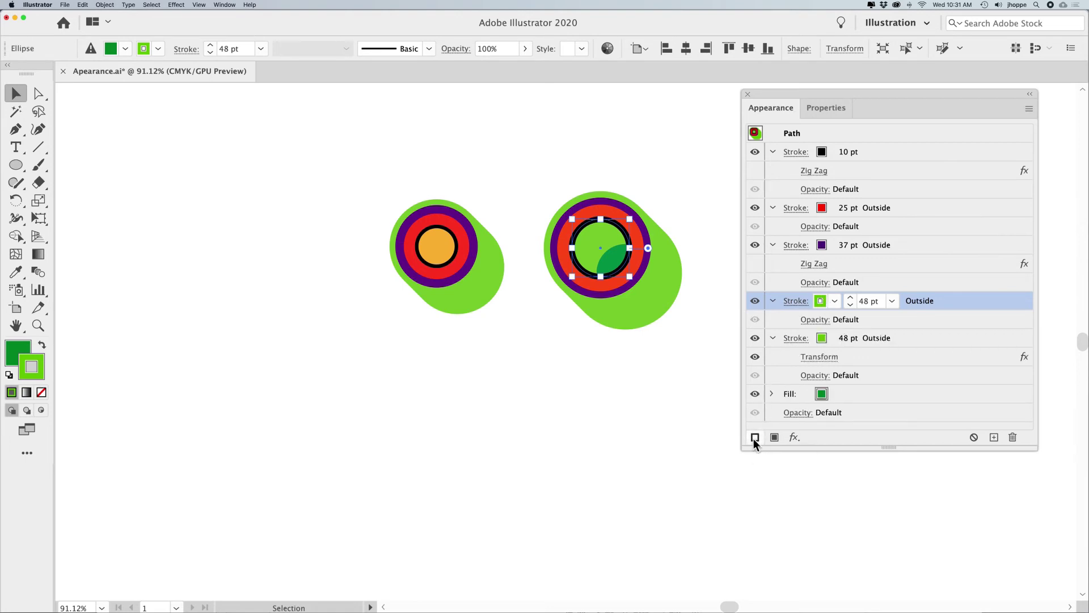
left_click(822, 338)
left_click(834, 338)
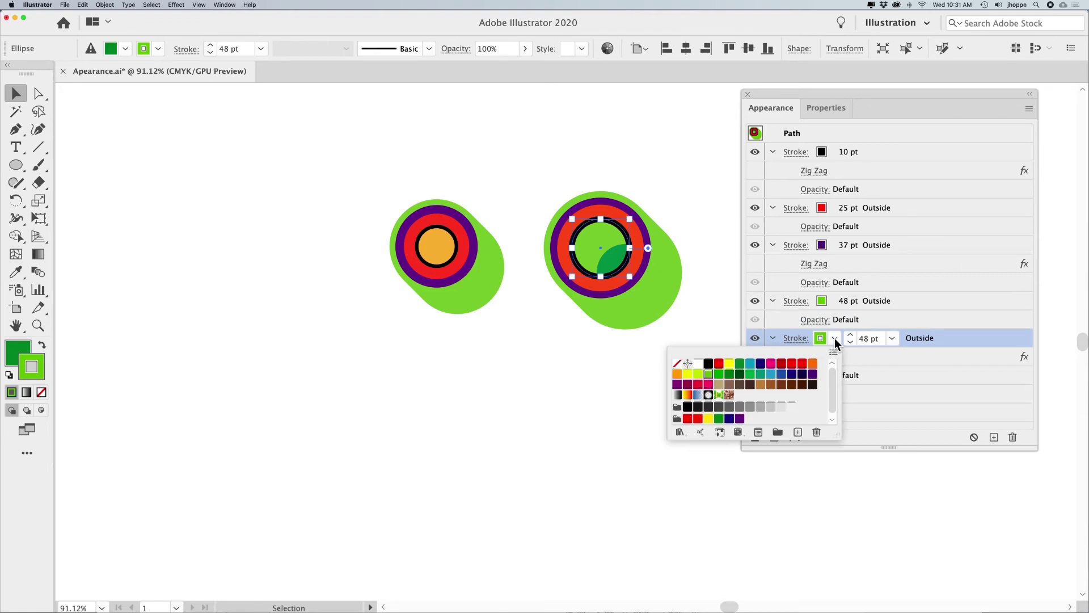
left_click(719, 375)
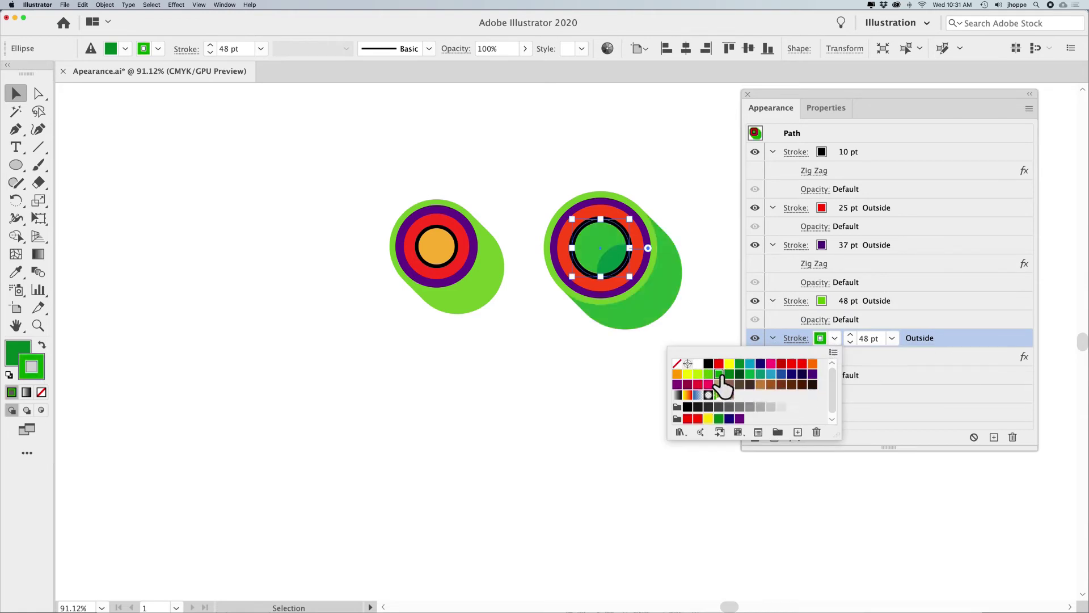
left_click(722, 325)
left_click(715, 316)
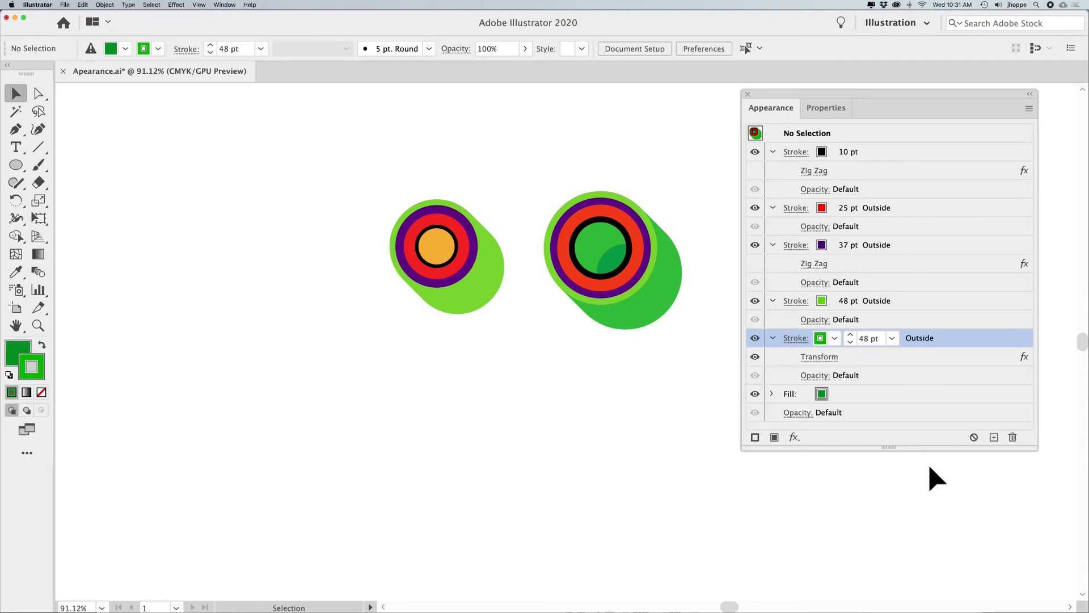
Step: Lengthen the Appearance panel and check the larger circle's green fill beneath the strokes by toggling its visibility
left_click_drag(890, 447, 891, 504)
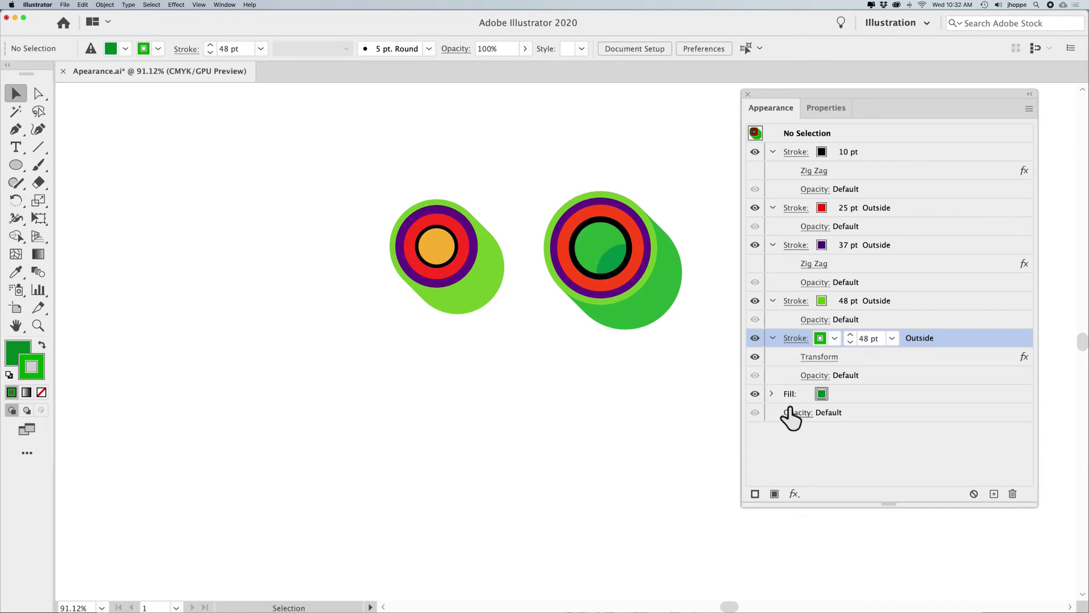
left_click(759, 393)
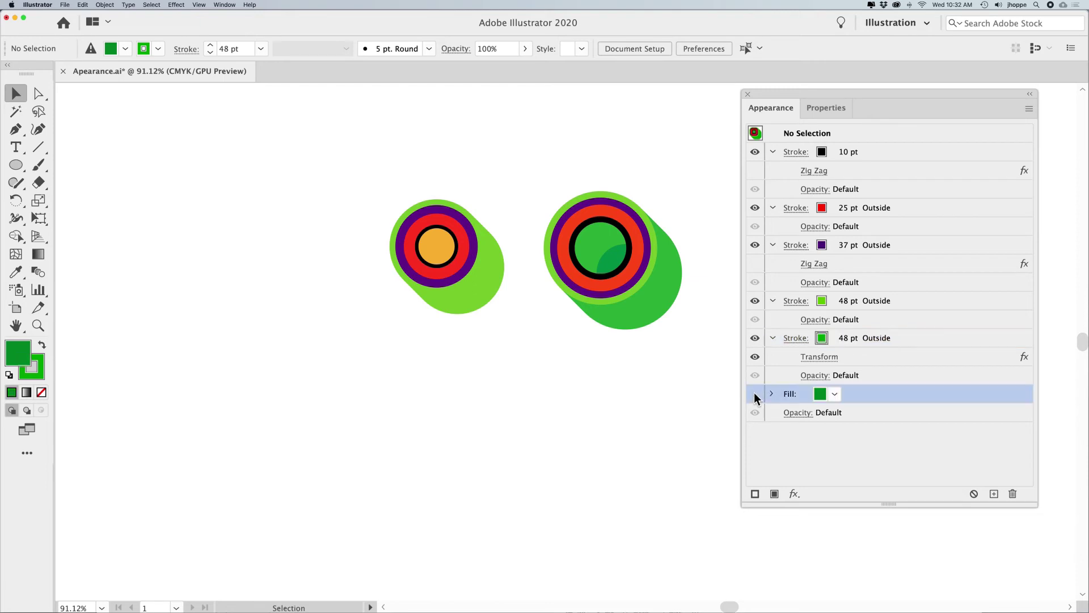
left_click_drag(708, 356, 524, 177)
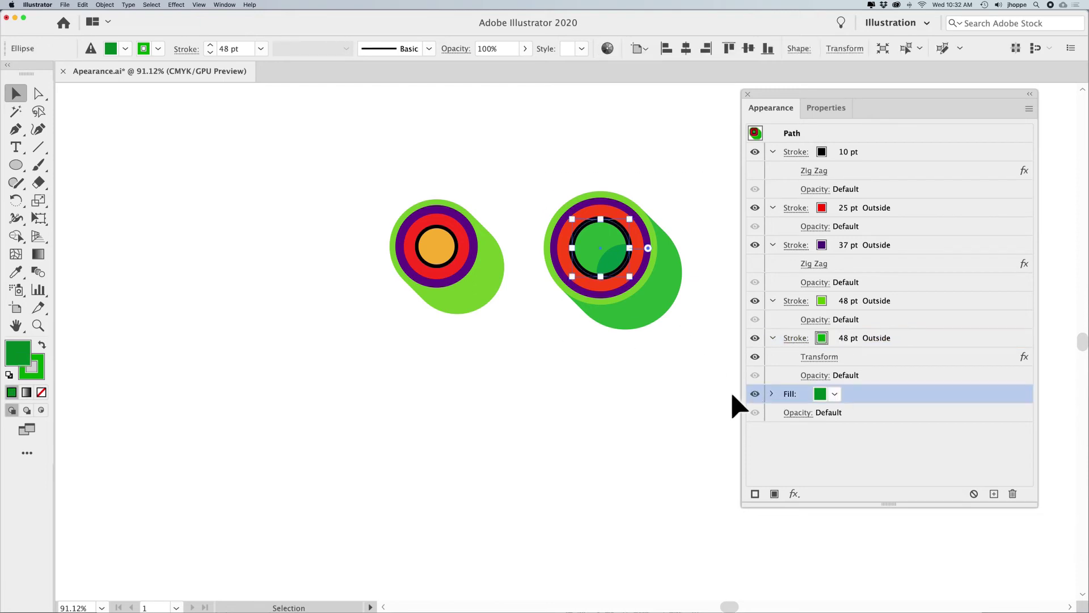
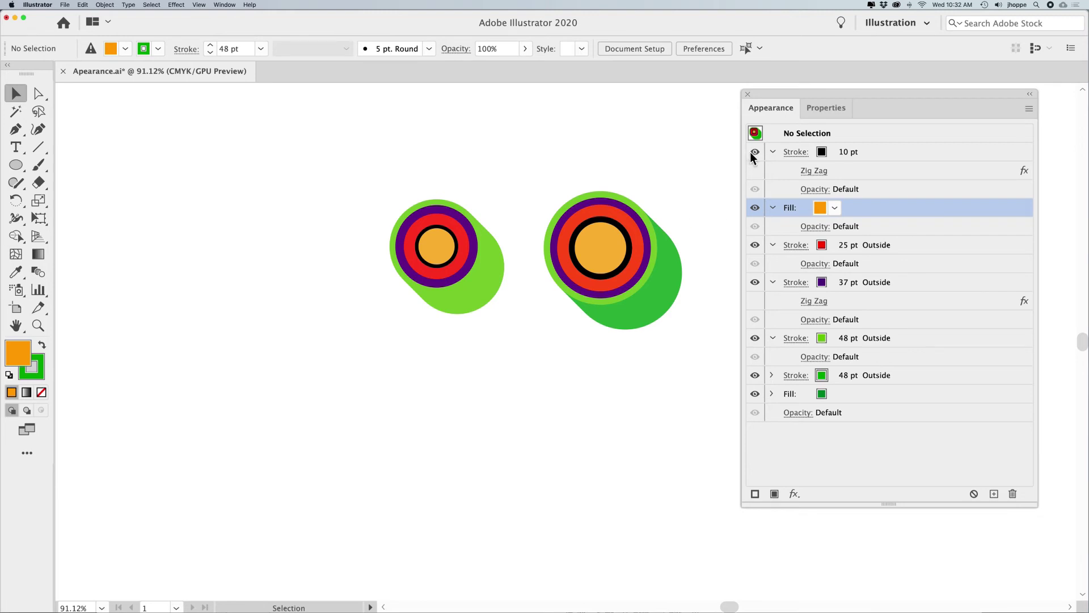
Step: Select the larger circle and toggle each stroke and fill's visibility in stacking order, expanding the lower 48 pt stroke to show its Transform effect
left_click(642, 302)
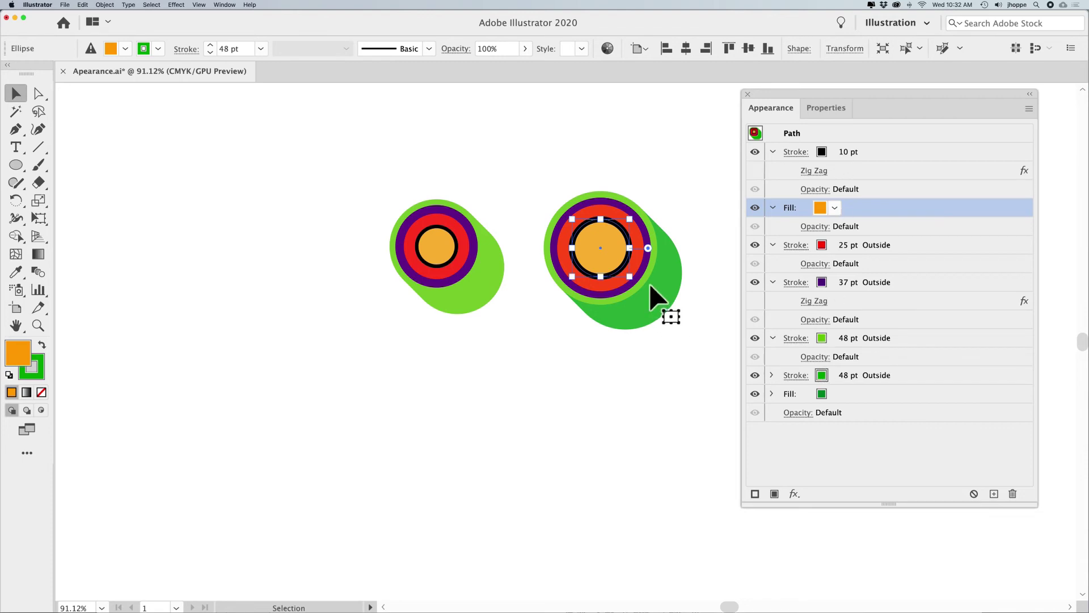
left_click(753, 151)
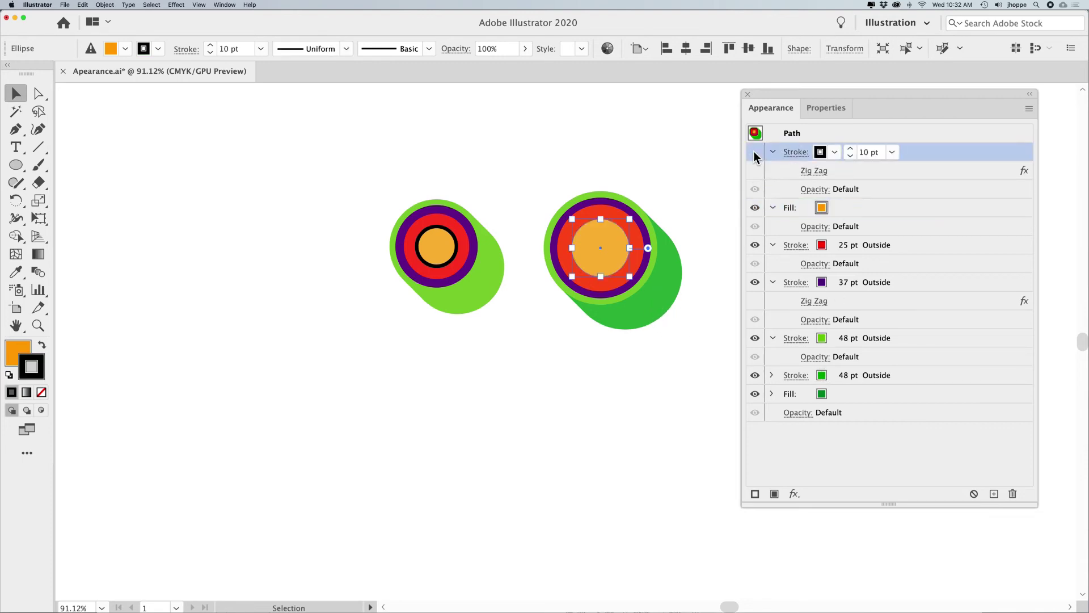
left_click(755, 207)
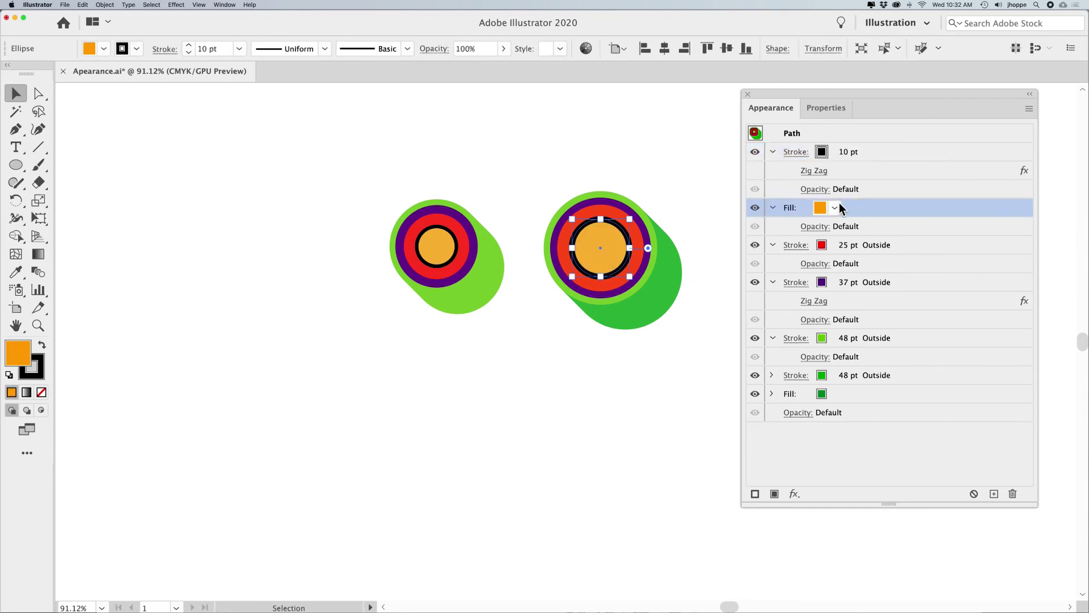
left_click(755, 245)
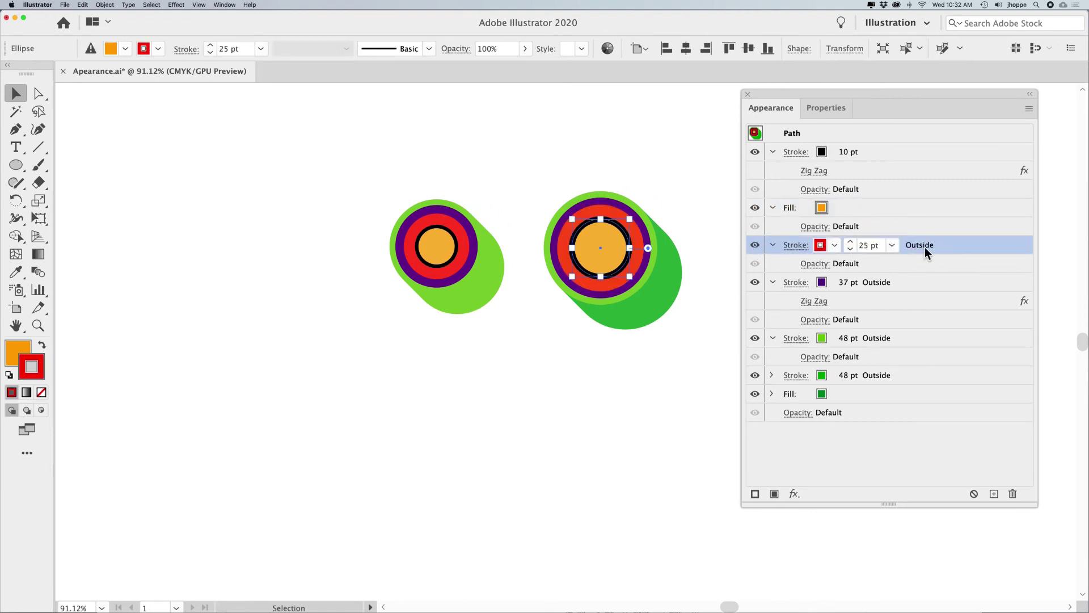
left_click(758, 280)
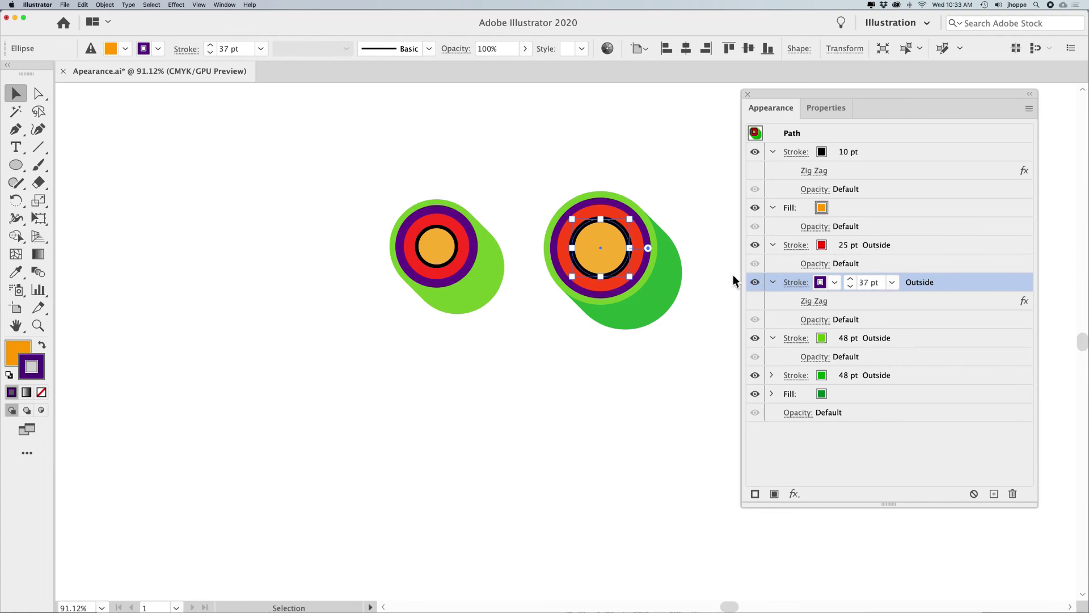
left_click(758, 338)
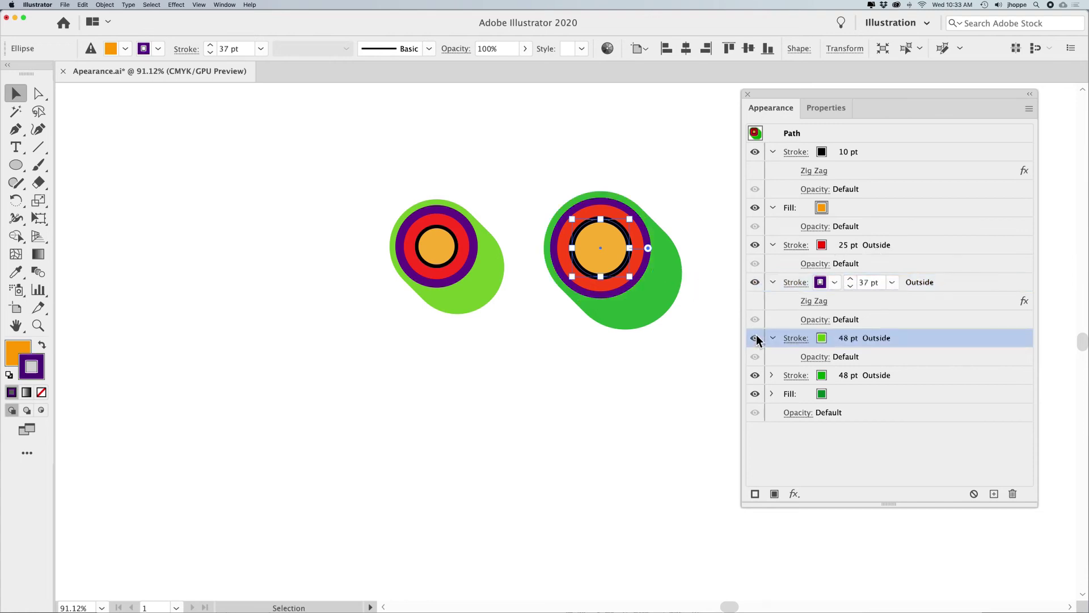
left_click(753, 376)
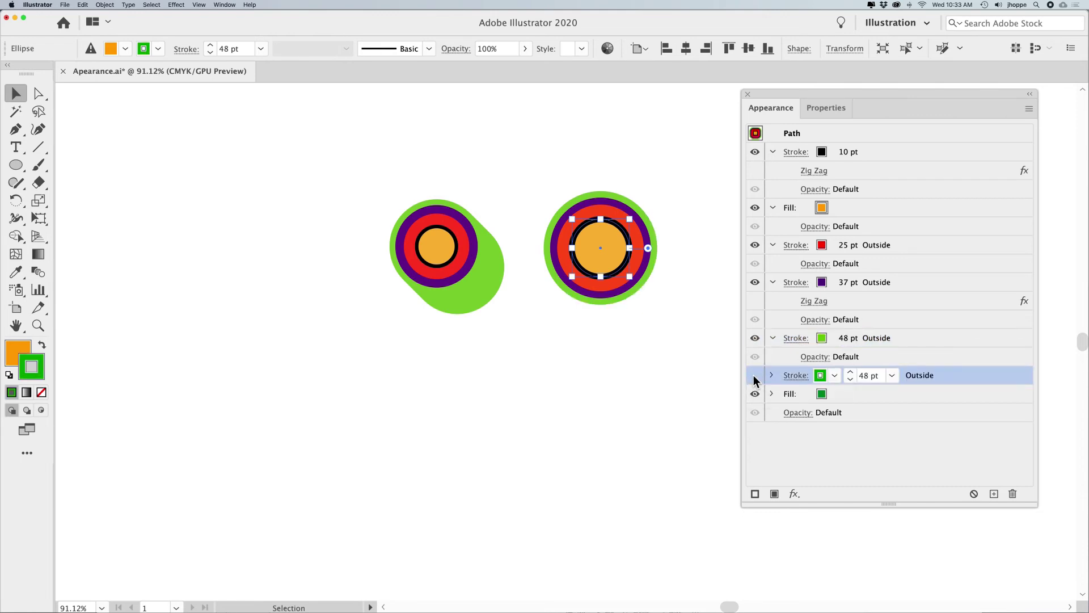
left_click(755, 377)
left_click(771, 375)
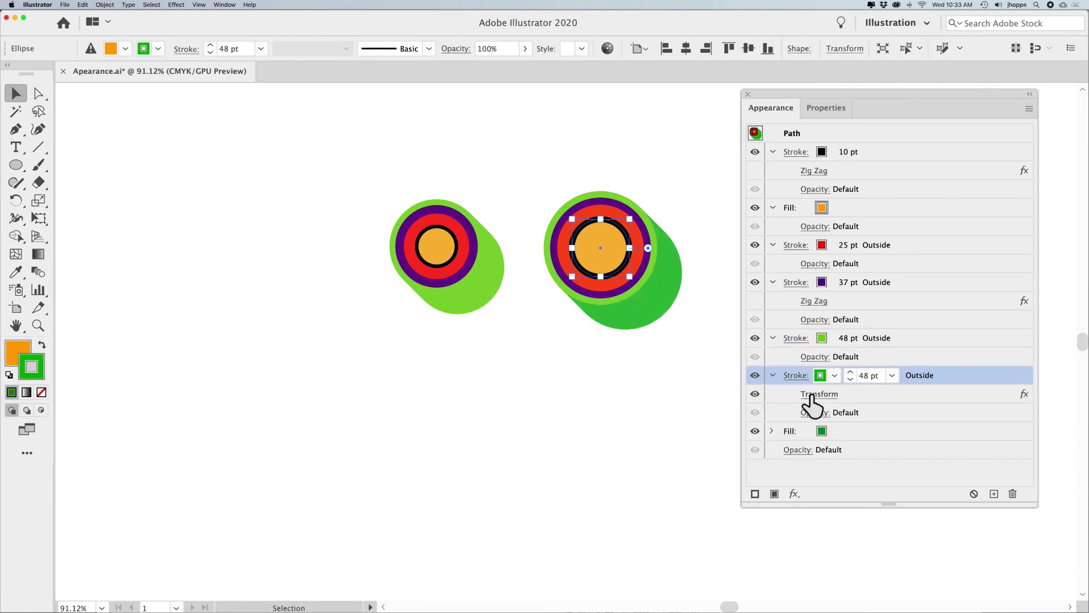
left_click(754, 431)
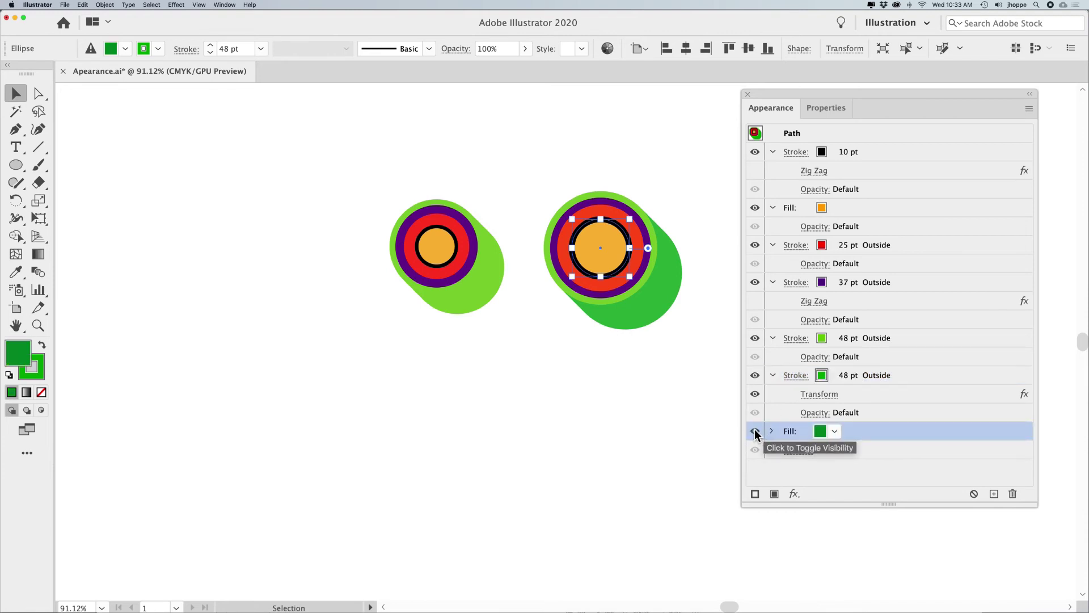
Step: Hide the larger circle's orange fill and change the bottommost fill to white
left_click(754, 208)
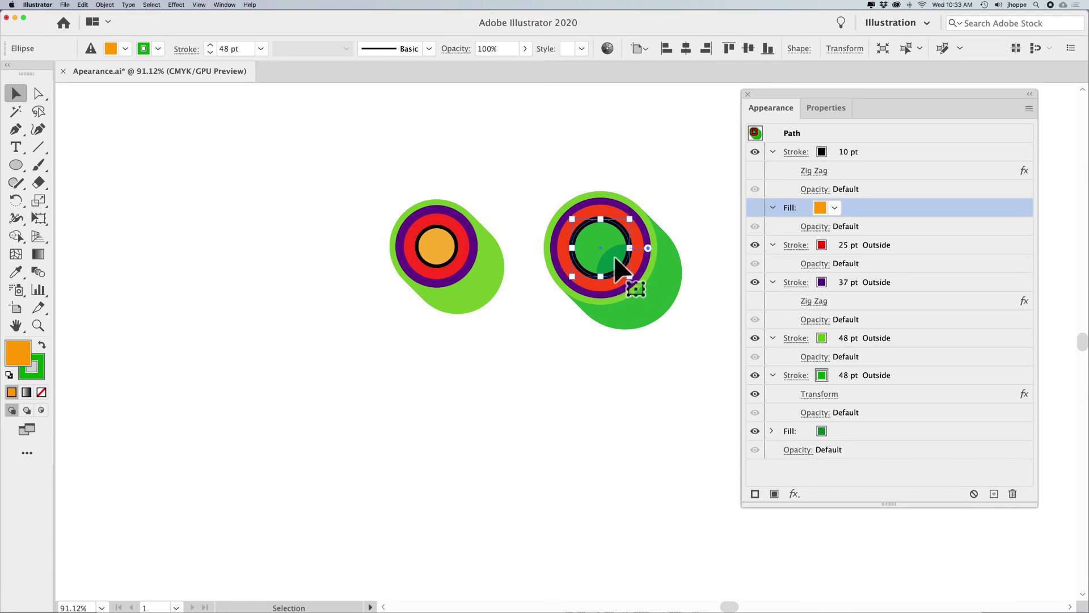
left_click(822, 431)
left_click(825, 431)
left_click(722, 462)
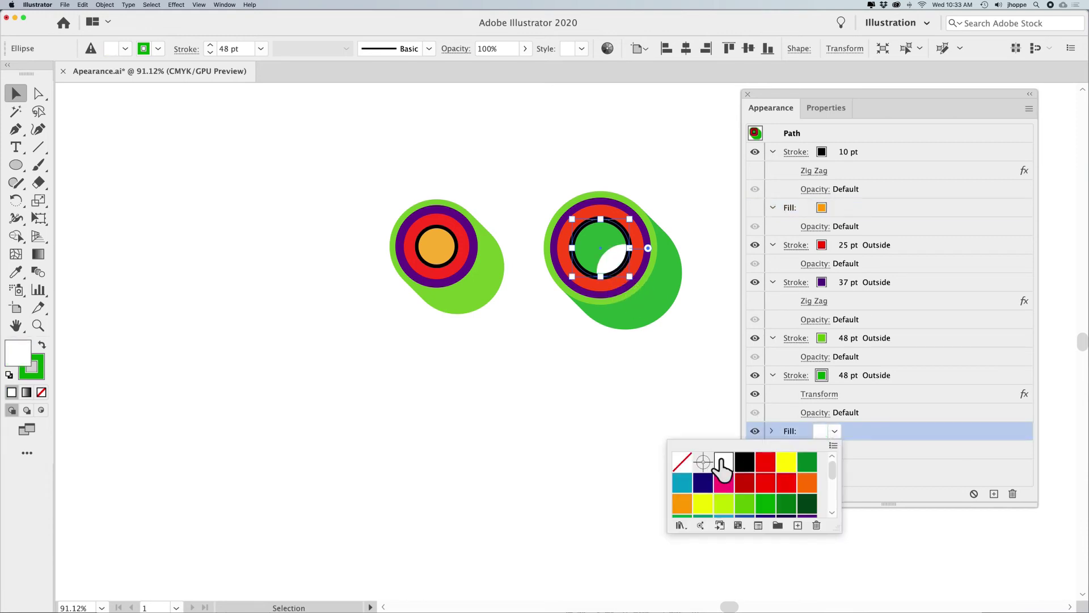
Step: Make the orange fill visible again and deselect the circle
left_click(613, 410)
left_click(669, 414)
left_click(615, 319)
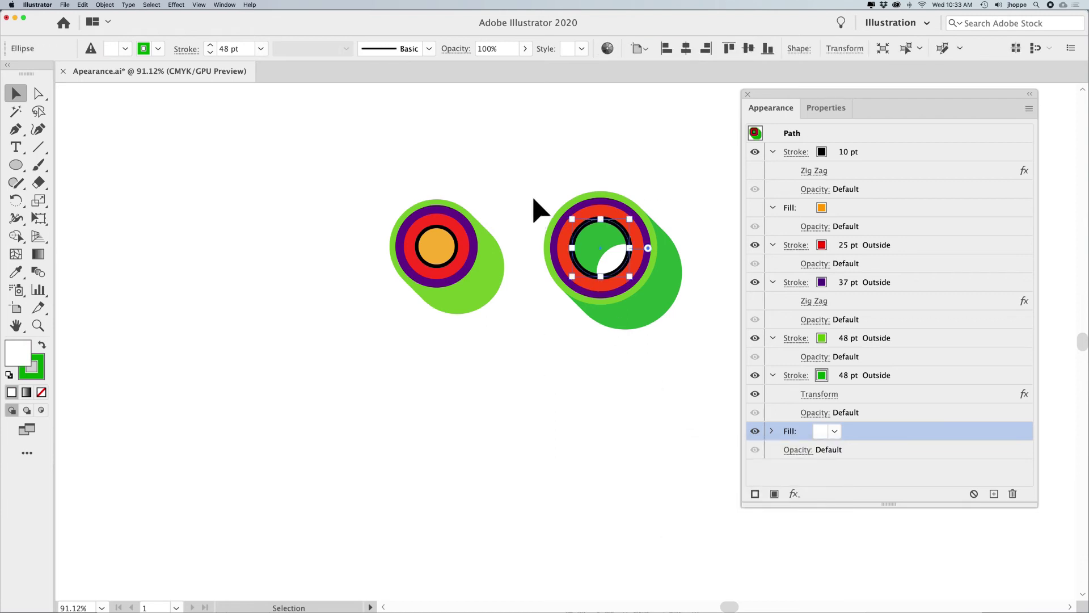
left_click(755, 208)
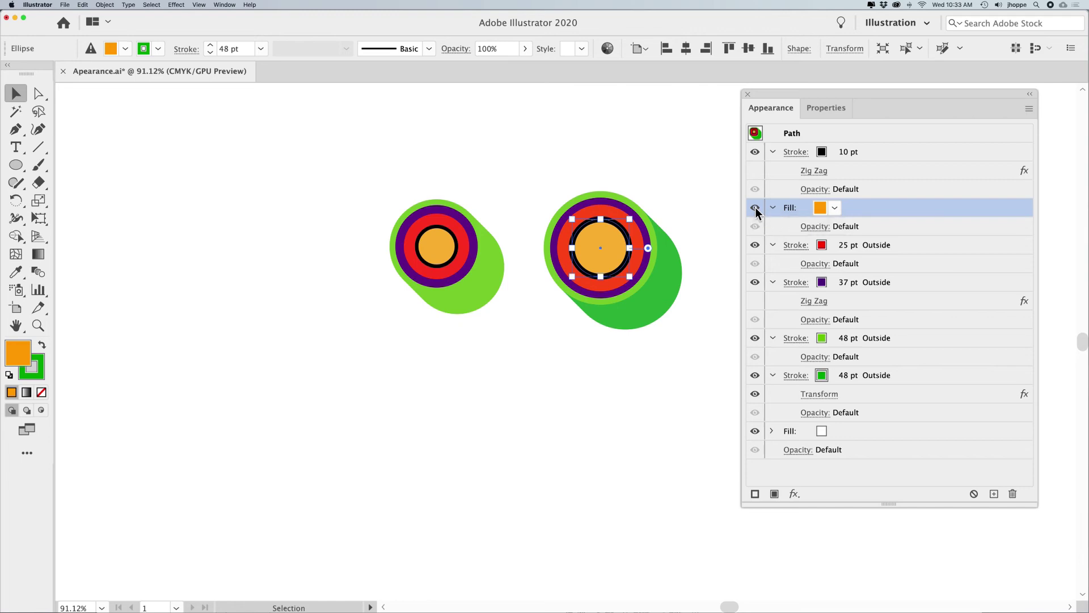
left_click(555, 425)
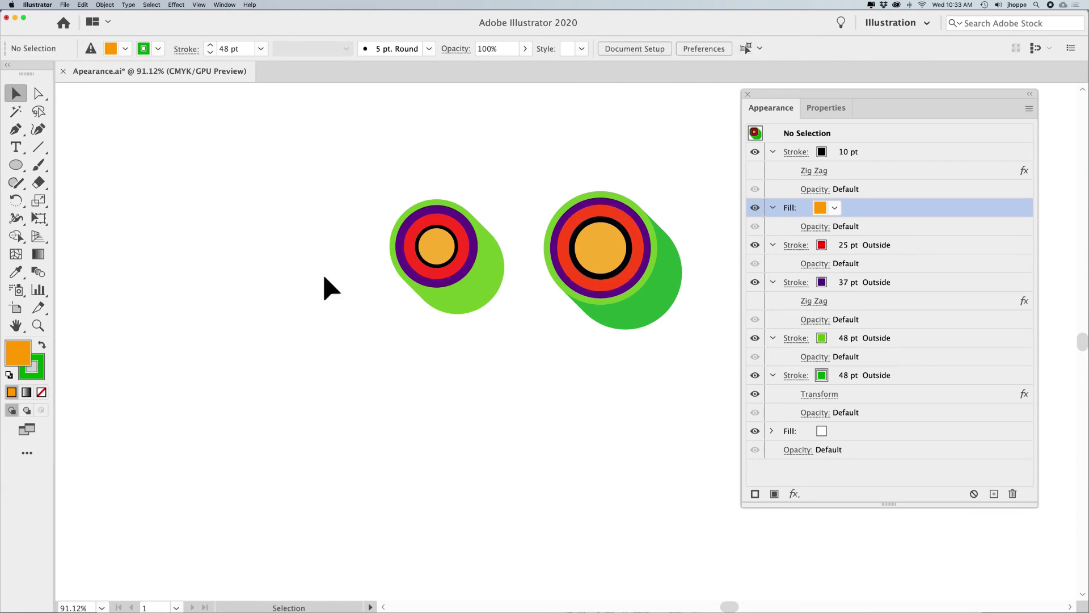
Step: Draw a hexagon below the circles and copy the larger circle's full appearance onto it with the Eyedropper
left_click(12, 165)
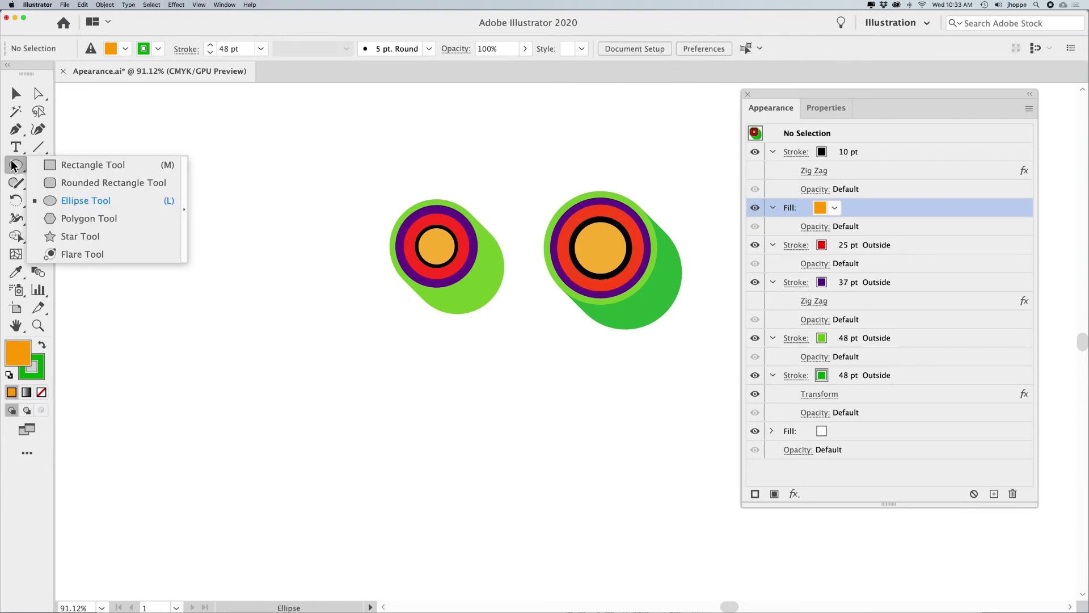
left_click(85, 217)
left_click_drag(301, 441, 328, 494)
left_click(16, 100)
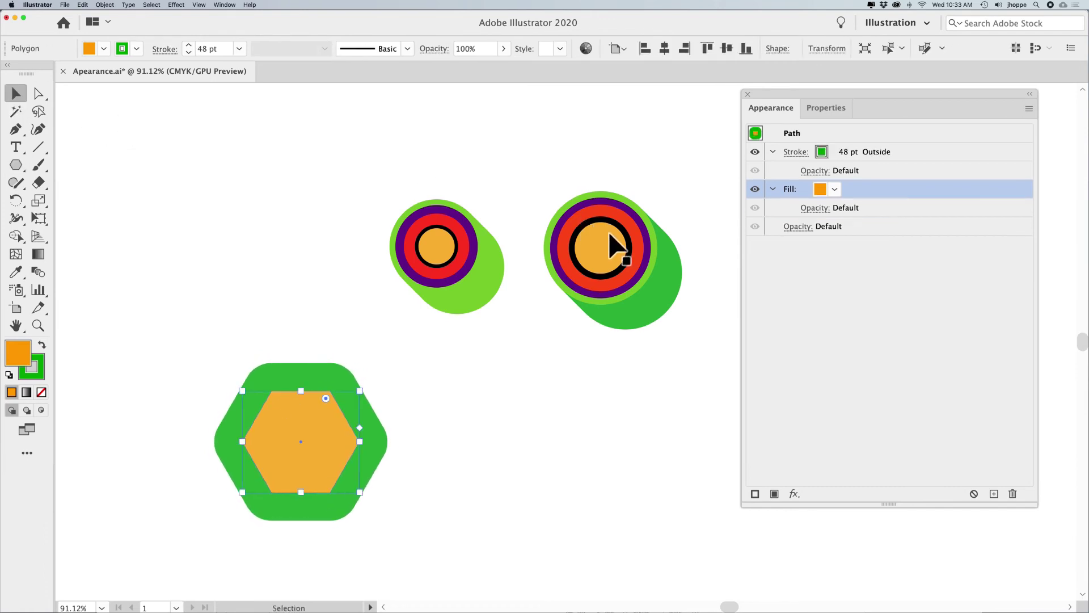
key("i")
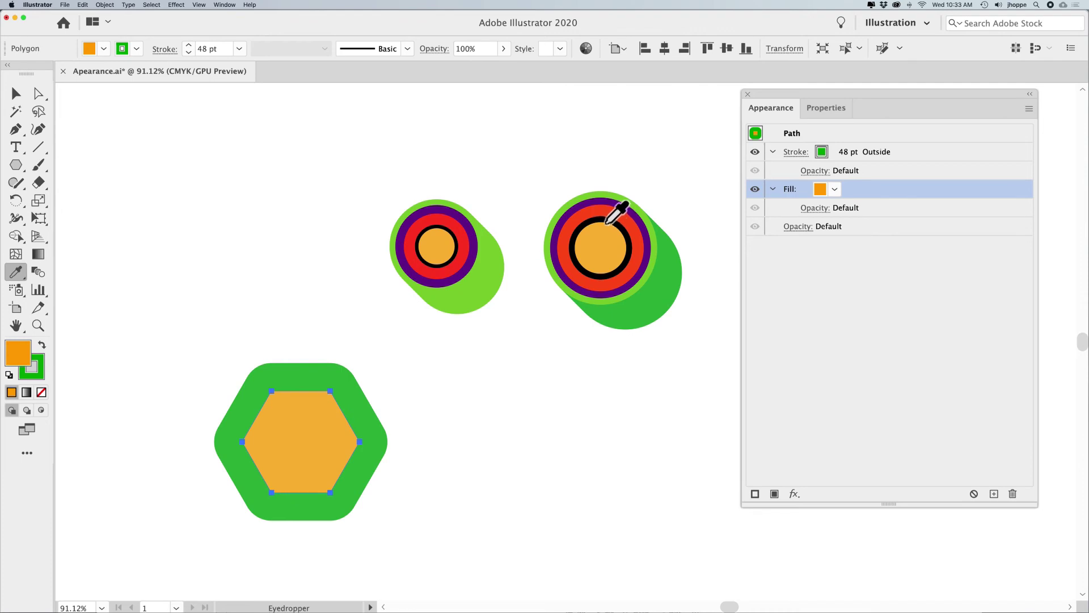
left_click(606, 221)
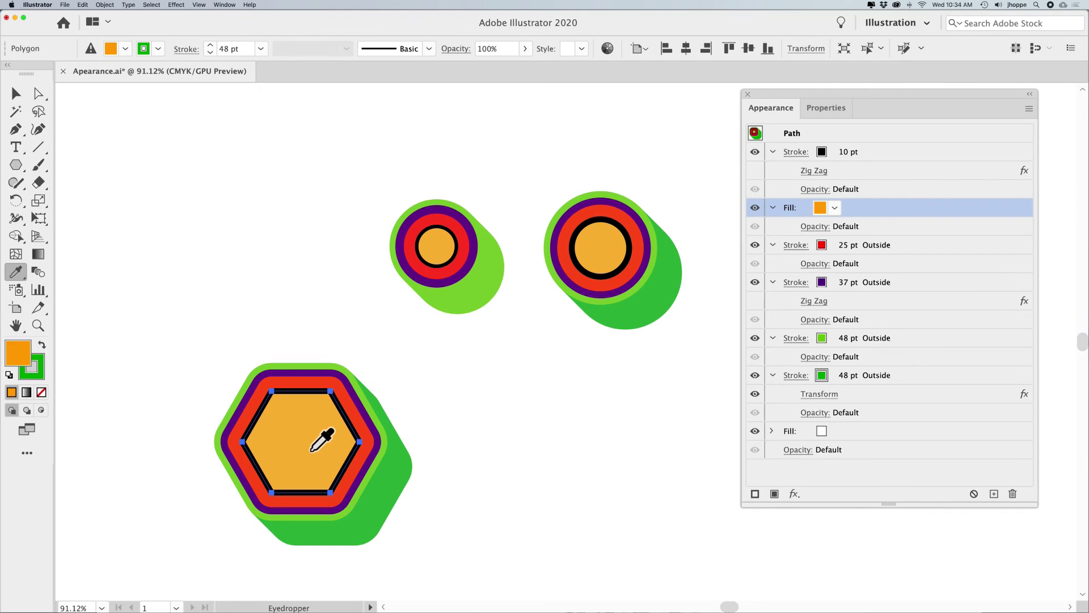
Step: Examine which appearance attributes the Eyedropper picks up and applies, cancel its options, and deselect the hexagon
double_click(19, 271)
left_click(387, 204)
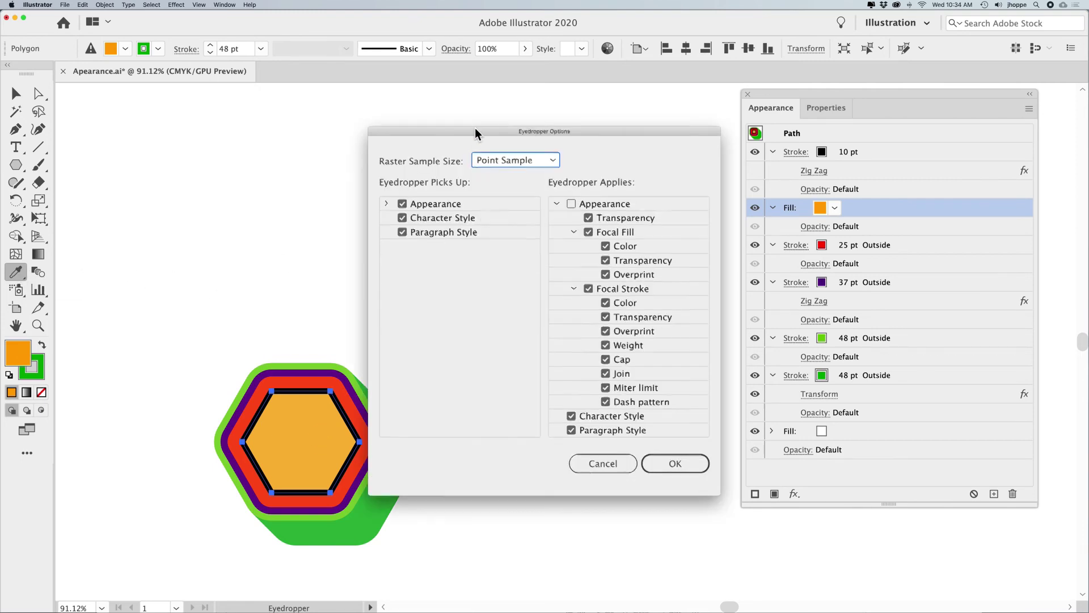
left_click_drag(475, 131, 564, 138)
left_click(474, 212)
left_click(491, 212)
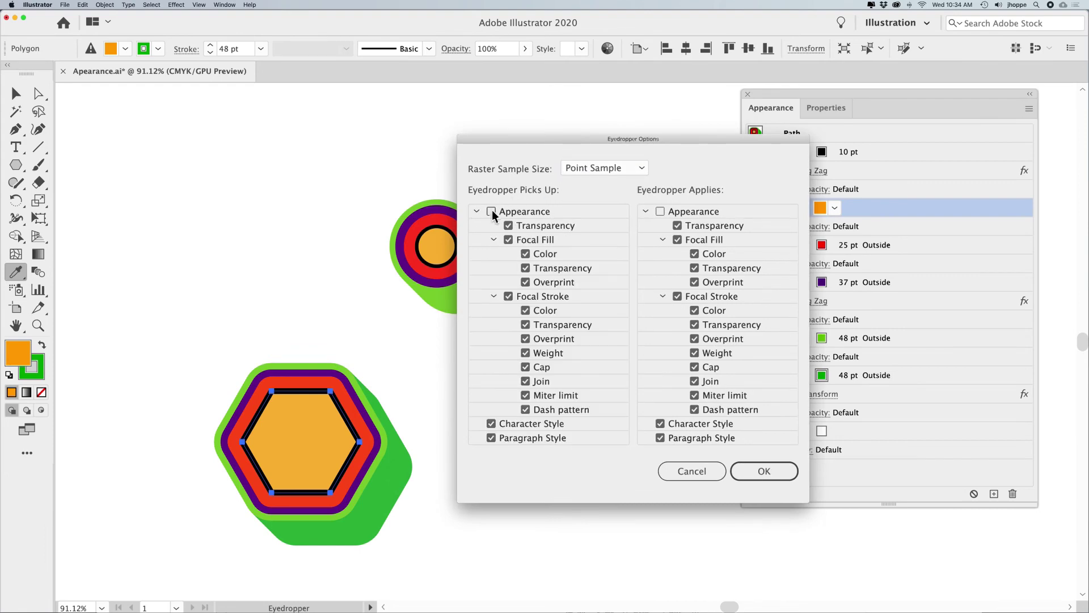
mouse_move(512, 139)
left_mouse_down()
mouse_move(540, 142)
mouse_move(495, 137)
left_mouse_up()
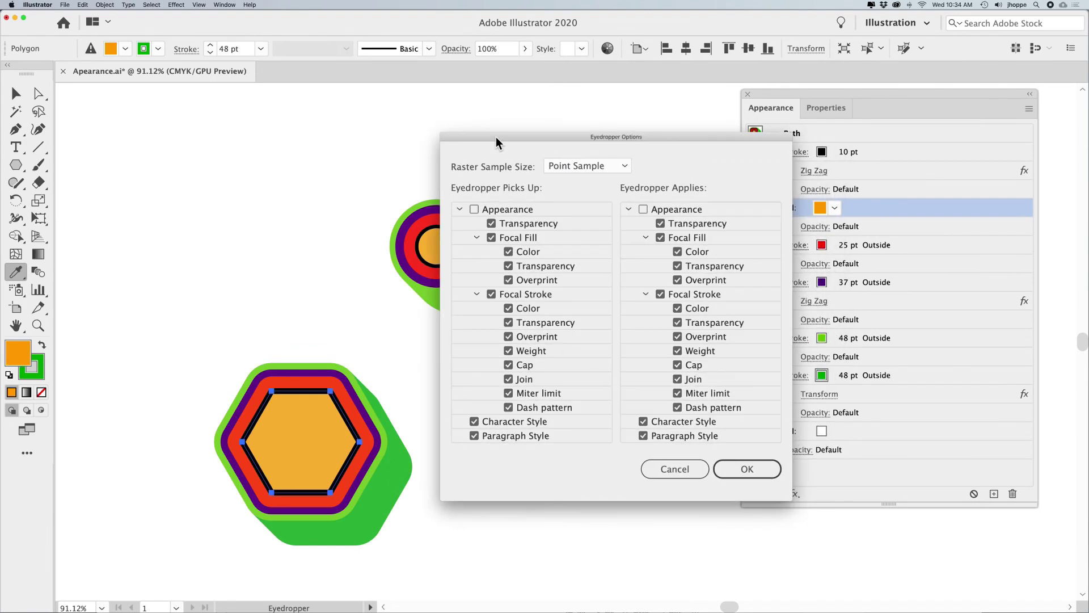
left_click(672, 469)
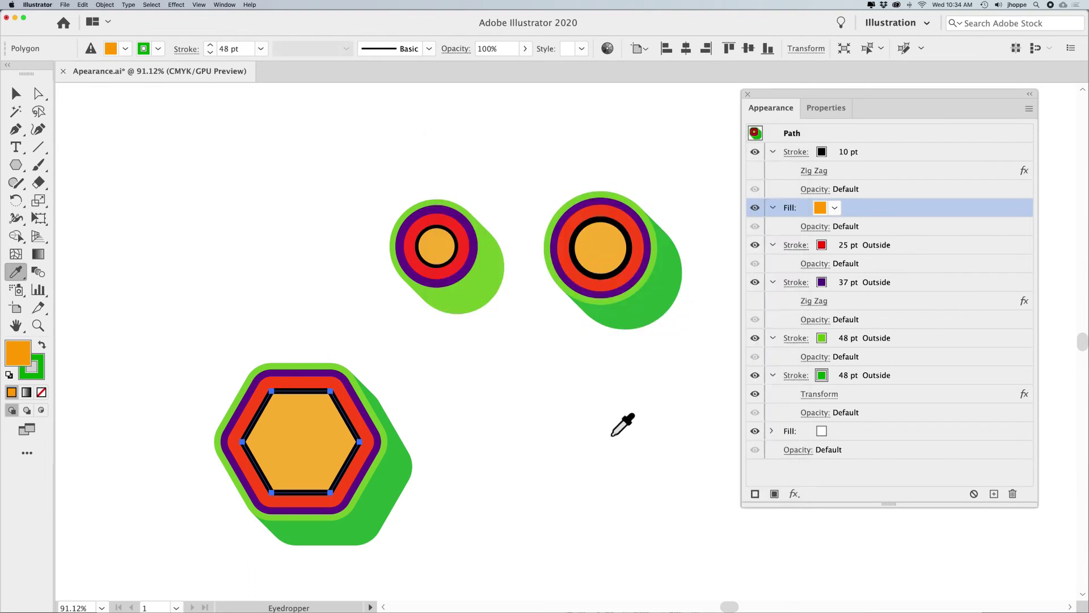
key("super+shift+a")
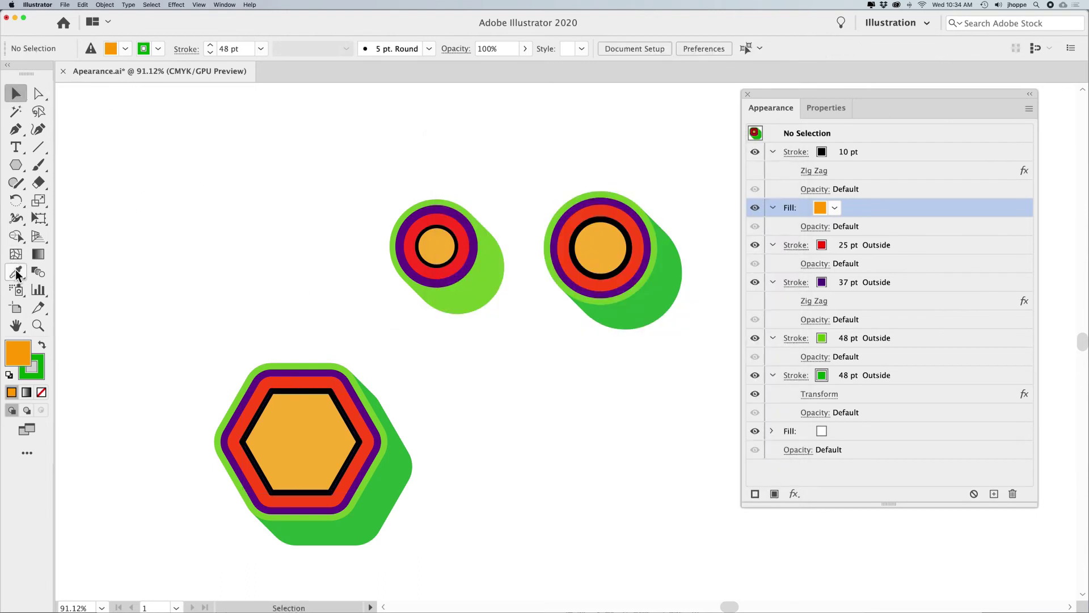
Step: Set the Eyedropper to pick up the full Appearance along with character and paragraph styles
double_click(16, 271)
left_click(458, 209)
left_click(473, 209)
left_click(644, 209)
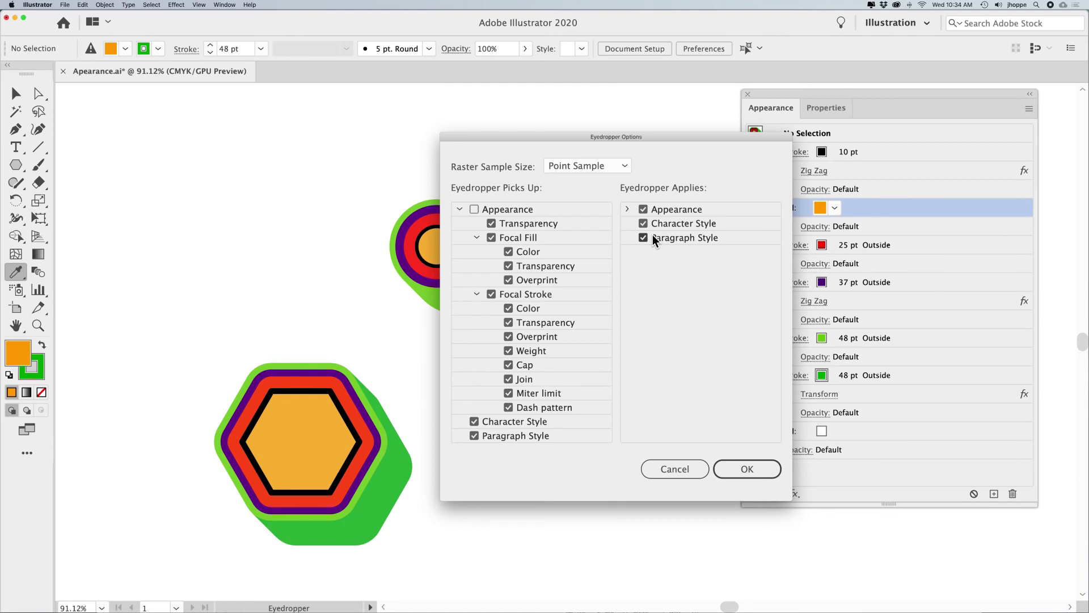
left_click(475, 208)
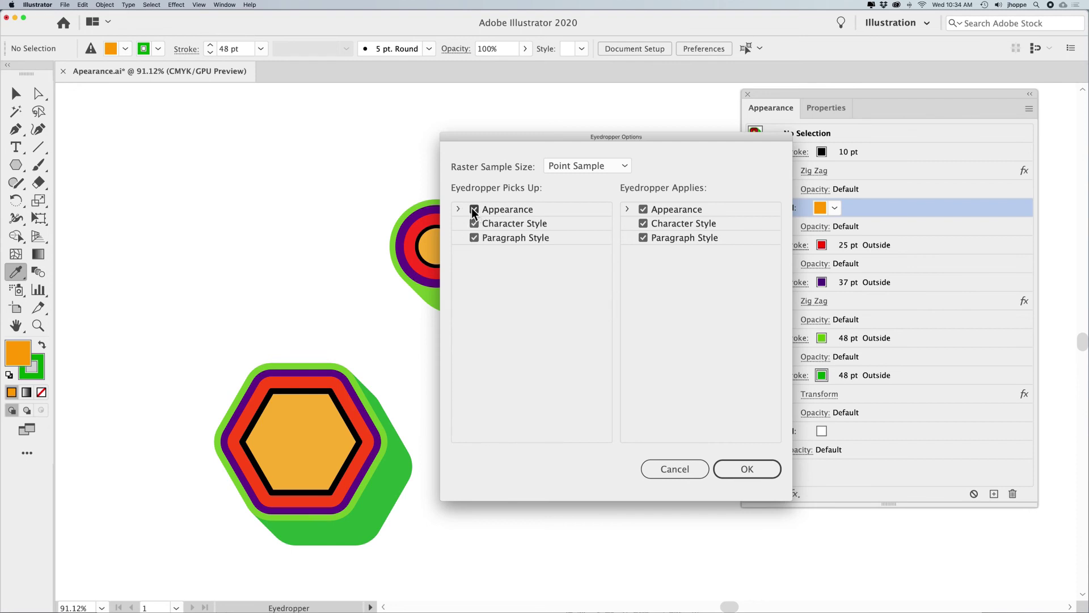
left_click(748, 468)
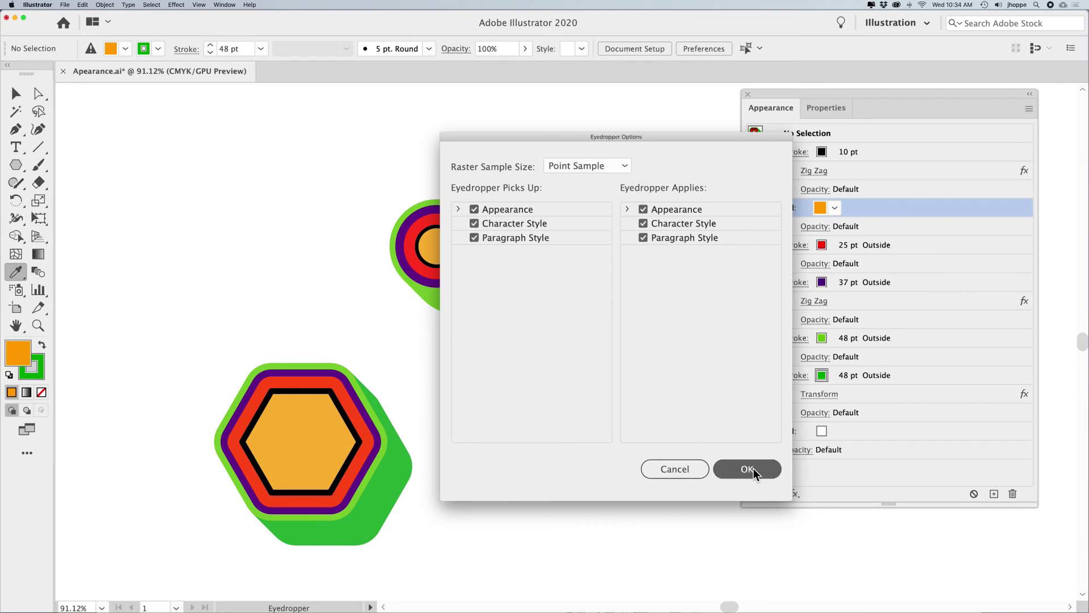
Step: Draw a second hexagon in the empty area above the first one and copy the first hexagon's appearance onto it with the Eyedropper
left_click(16, 165)
left_click_drag(173, 177, 205, 220)
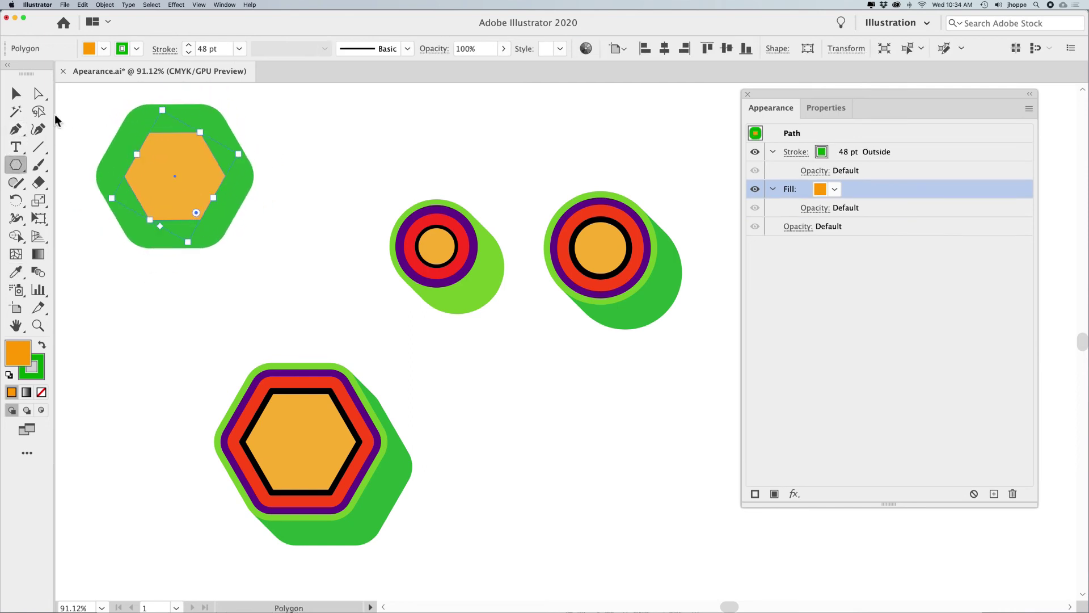
left_click(16, 94)
key("i")
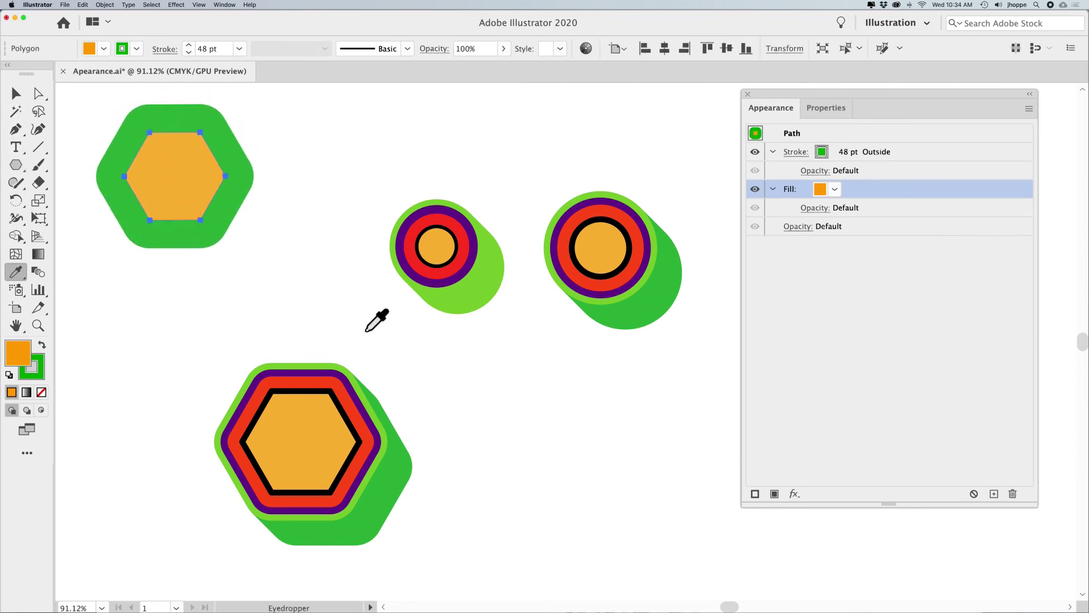
left_click(335, 381)
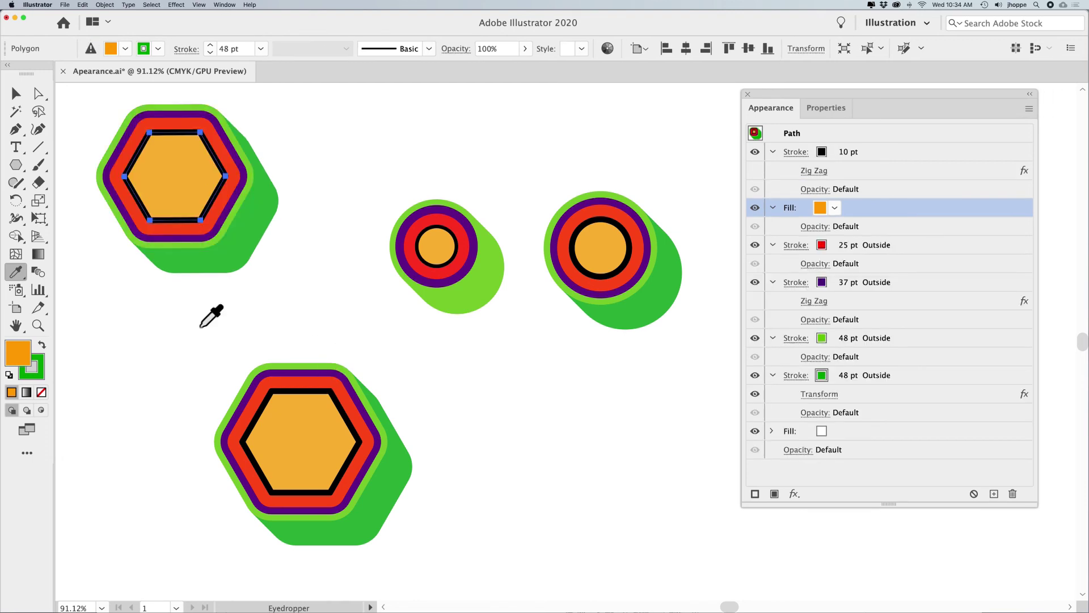
Step: Examine the individual fill and stroke attributes in the Eyedropper options, keeping the full Appearance pickup enabled
double_click(21, 268)
left_click(459, 209)
left_click(475, 209)
left_click(459, 209)
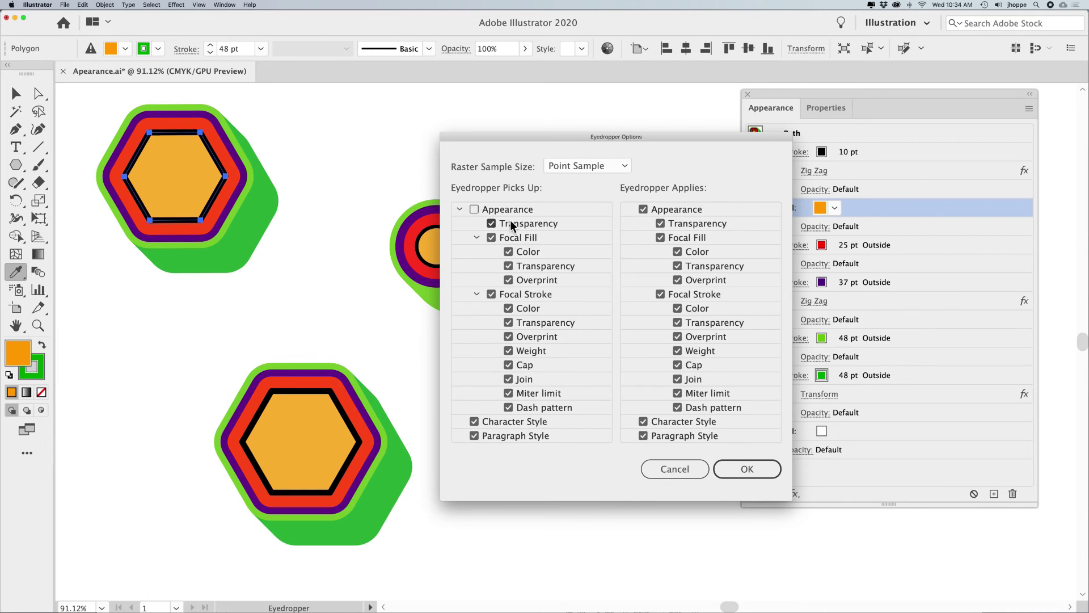
left_click(474, 210)
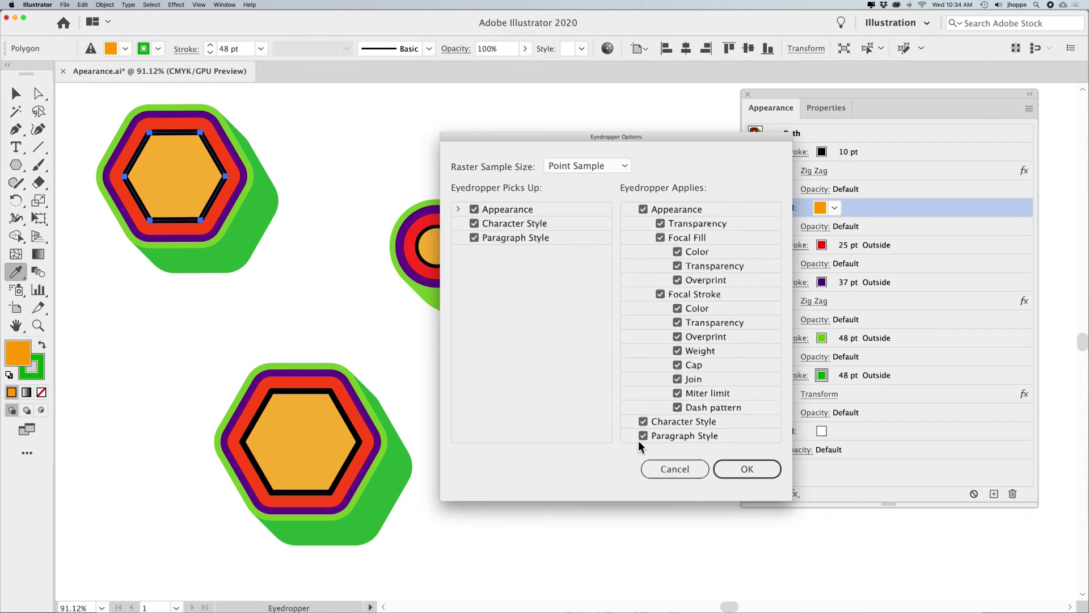
left_click(741, 471)
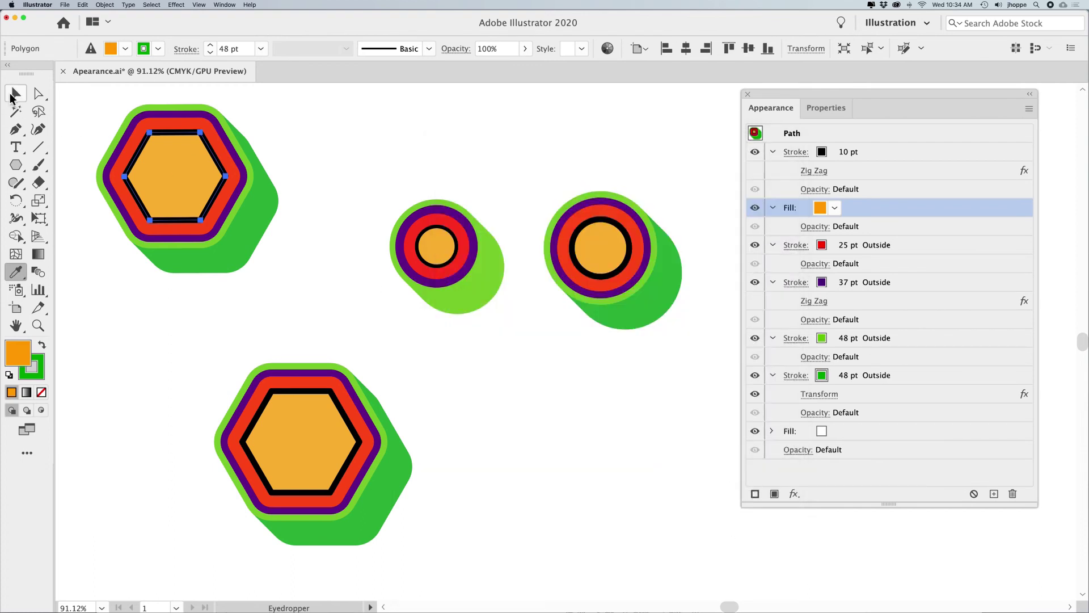
Step: Draw a rectangle about 67 by 41 mm below the larger circle and copy that circle's appearance onto it with the Eyedropper
left_click(12, 95)
left_click_drag(196, 213, 223, 236)
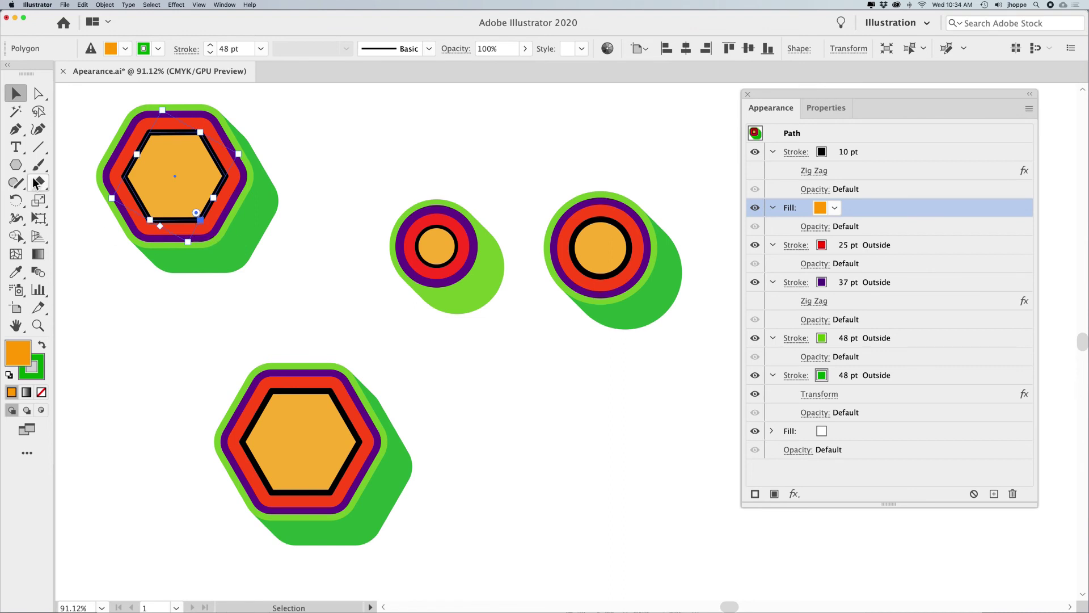
left_click(16, 164)
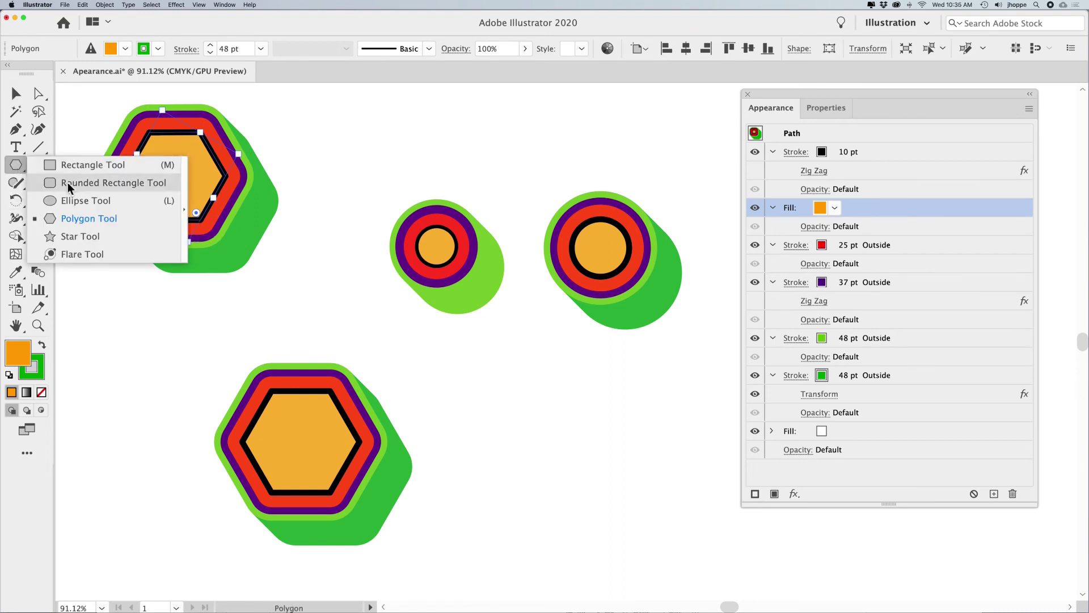
left_click(87, 164)
left_click_drag(511, 436, 622, 503)
key("i")
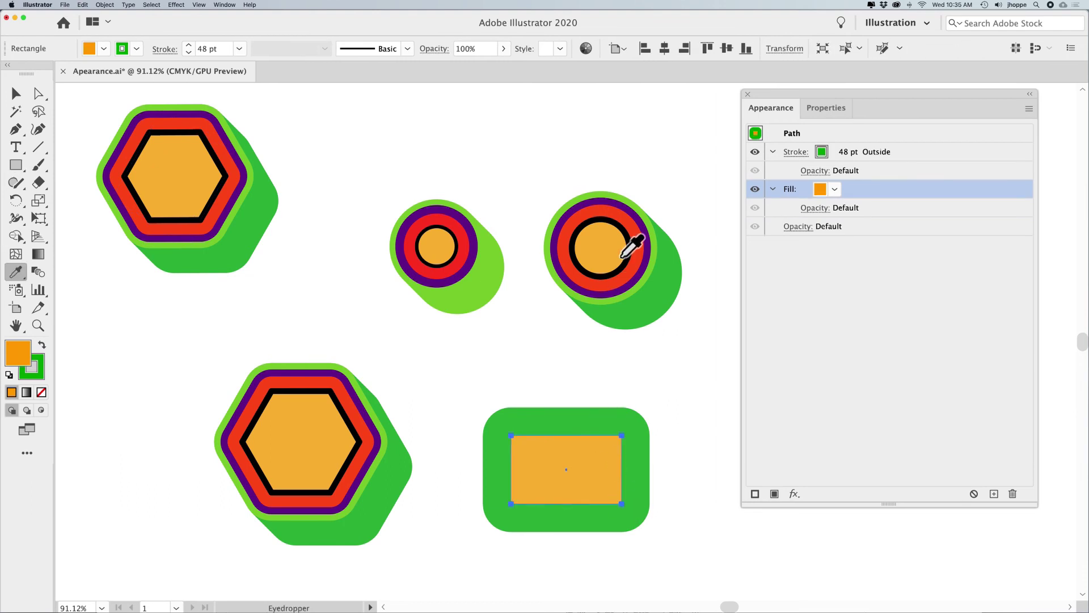
left_click(622, 256)
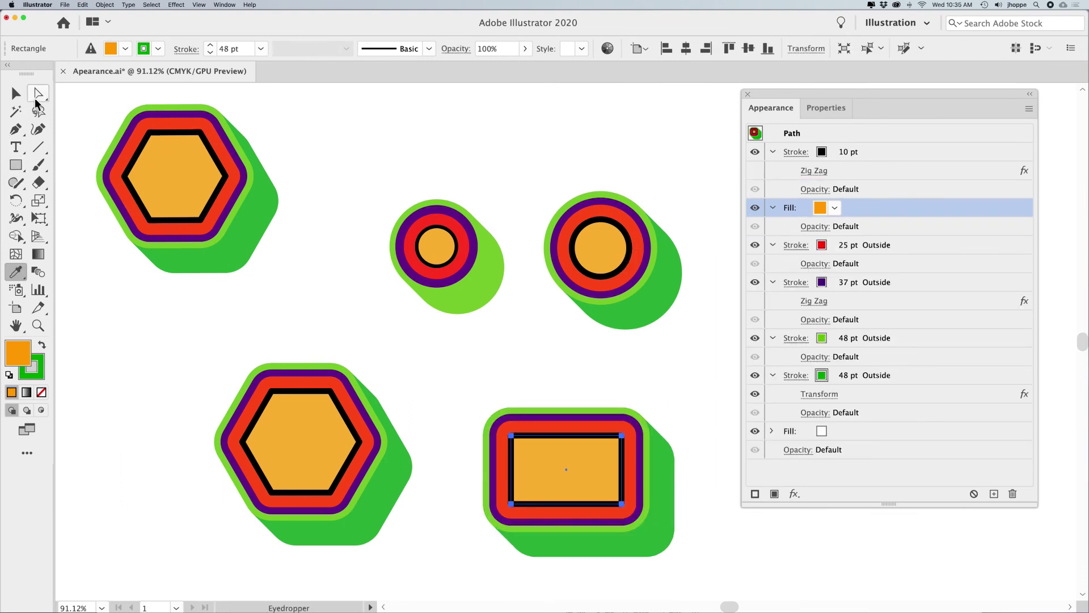
Step: Round the rectangle's upper-right corner to about 26 mm and its lower-left corner to about 27 mm, and deselect it
left_click(36, 95)
left_click(621, 436)
left_click_drag(616, 442, 576, 489)
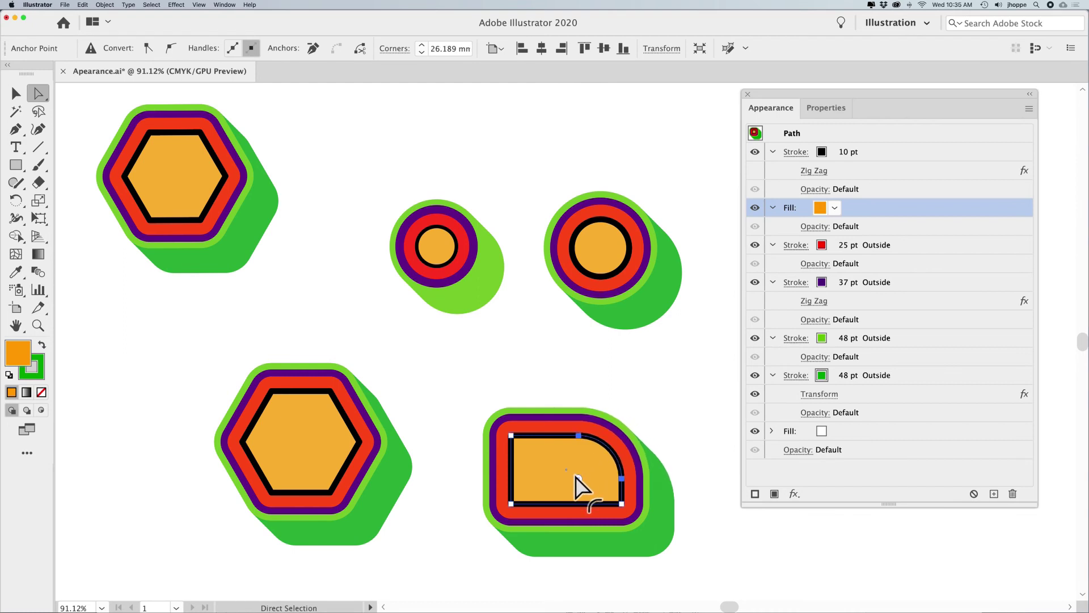
left_click(511, 503)
left_click_drag(518, 496, 572, 474)
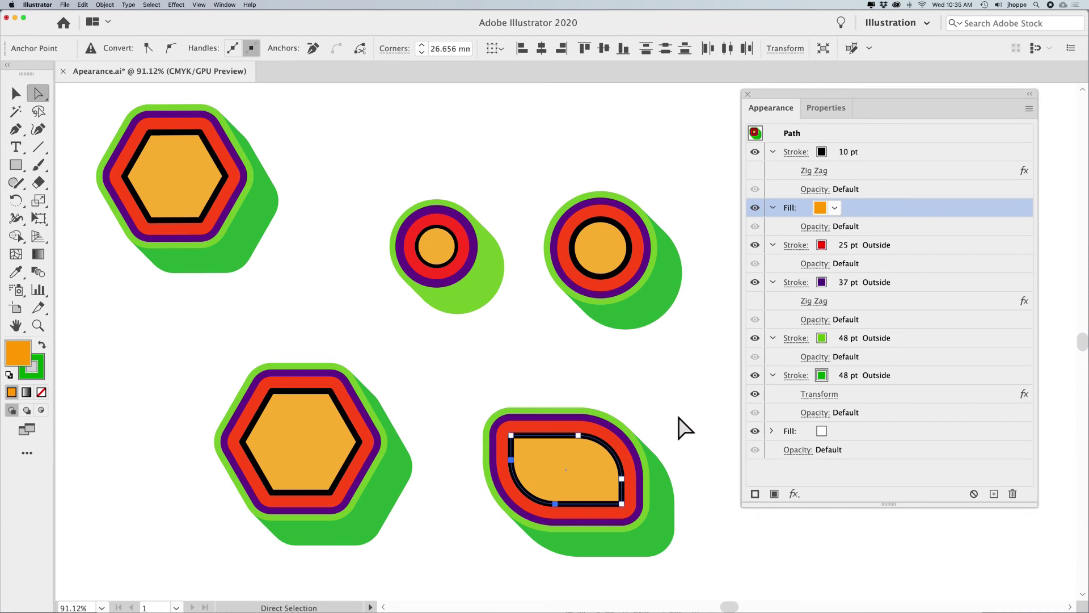
left_click(679, 417)
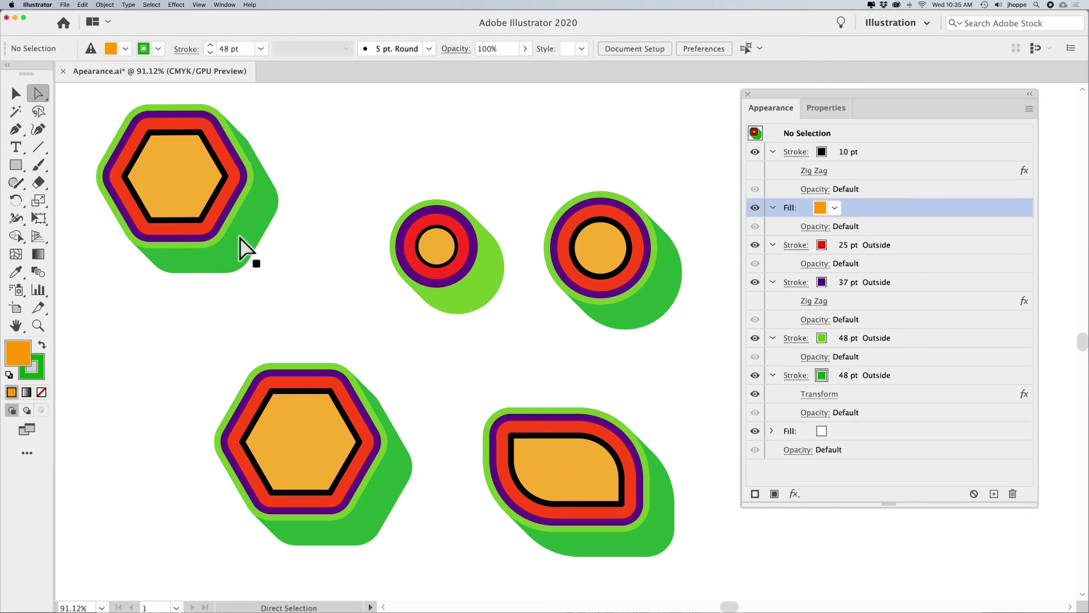
Step: Select the rounded rectangle and examine its transform properties and the document's scaling preferences
left_click(23, 96)
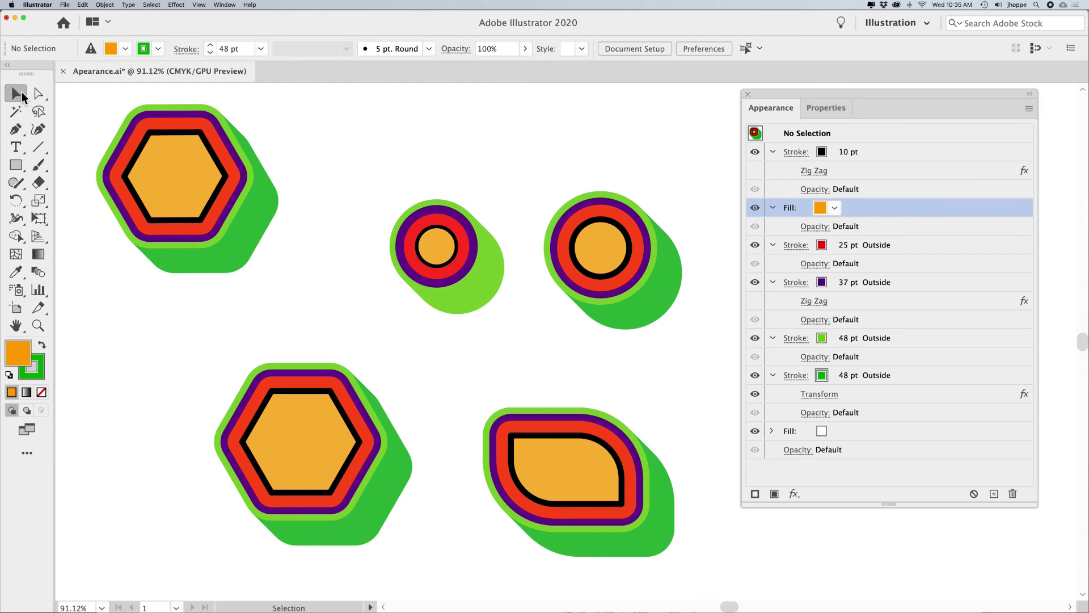
left_click(517, 441)
left_click(837, 107)
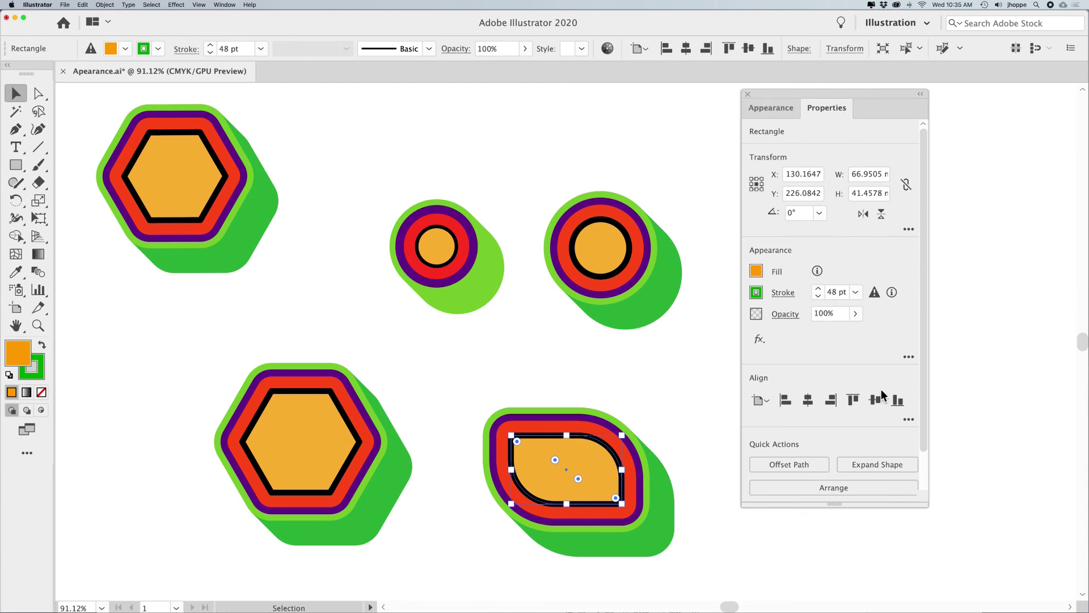
left_click(508, 394)
left_click(567, 471)
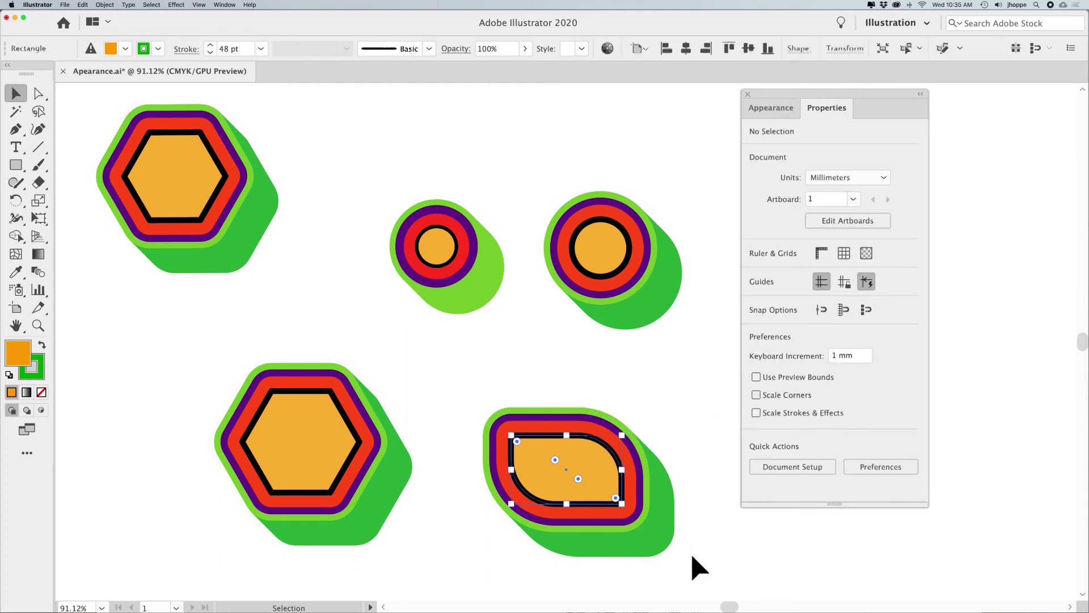
scroll(851, 400, "down", 3)
scroll(857, 395, "up", 3)
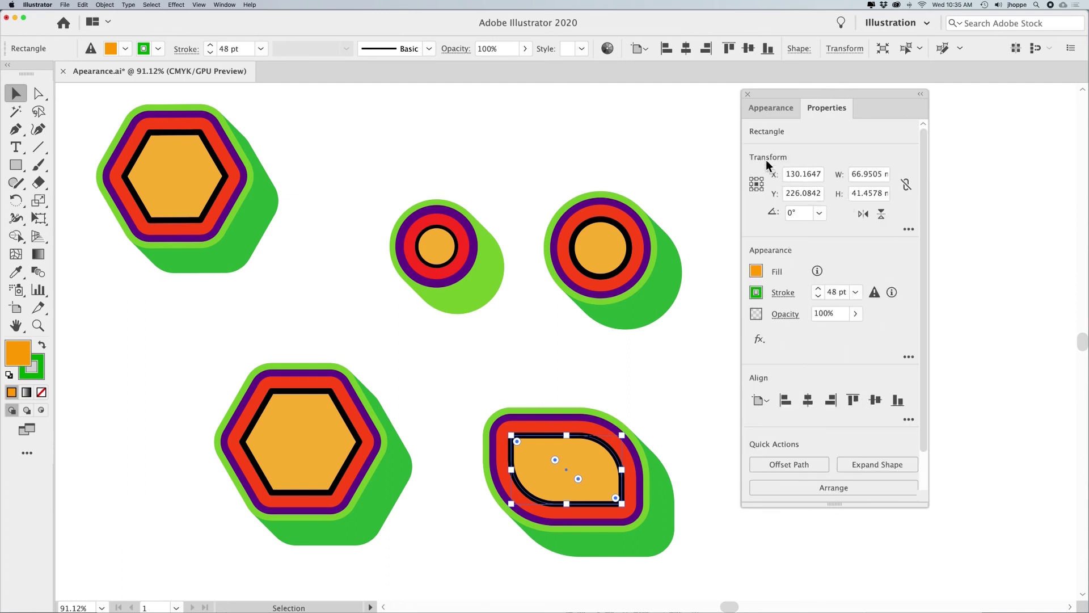
left_click(908, 231)
Step: Enlarge the rounded rectangle to about 109 by 67 mm without scaling its corners or strokes, and move it up beside the lower hexagon
left_click_drag(622, 503, 720, 564)
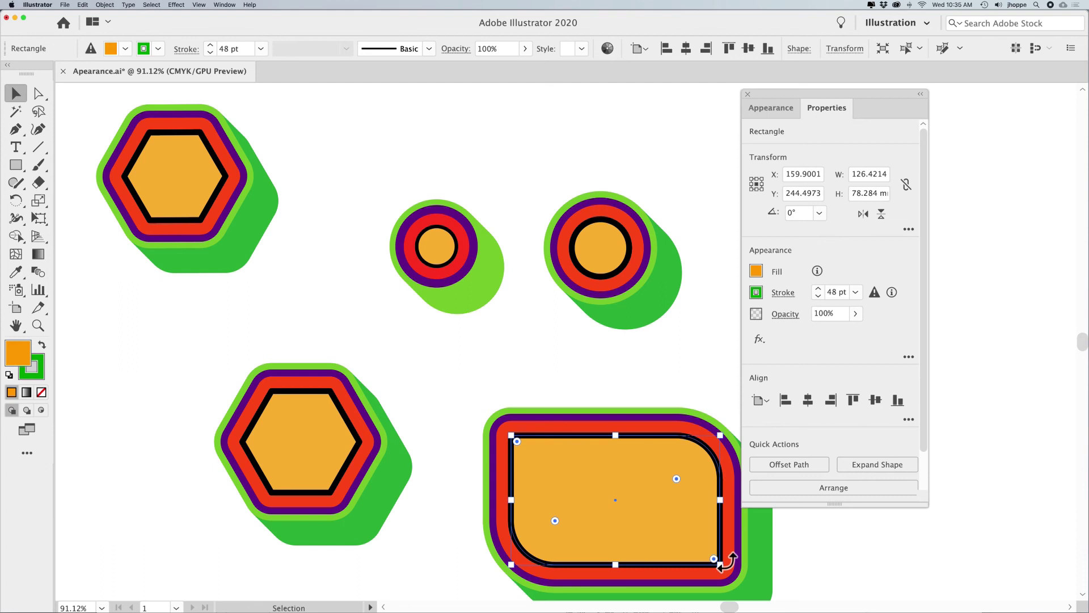
left_click_drag(720, 565, 655, 505)
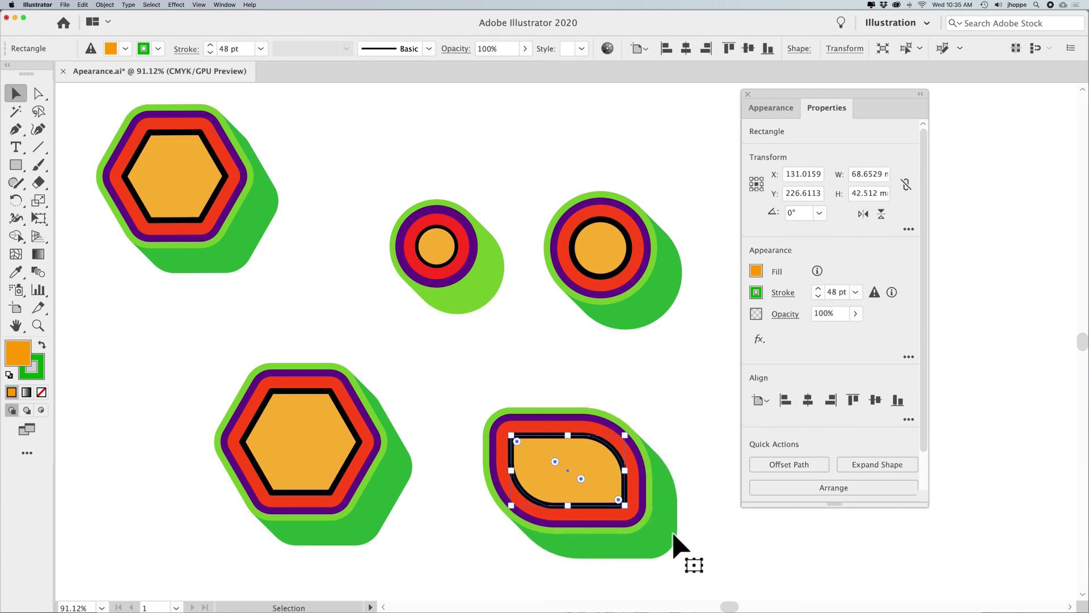
left_click_drag(625, 505, 692, 548)
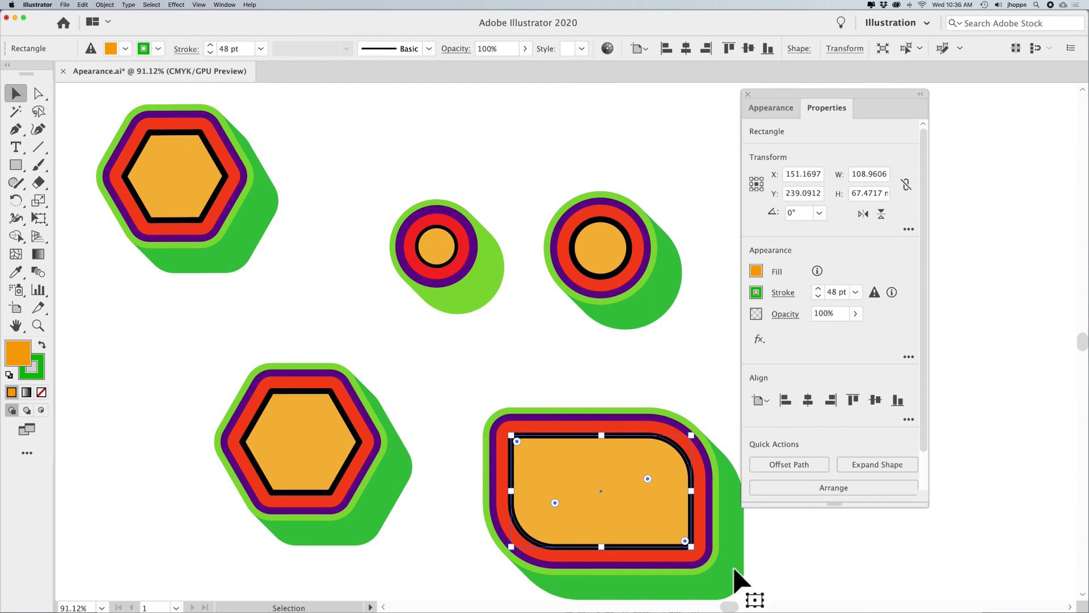
left_click_drag(671, 547, 644, 497)
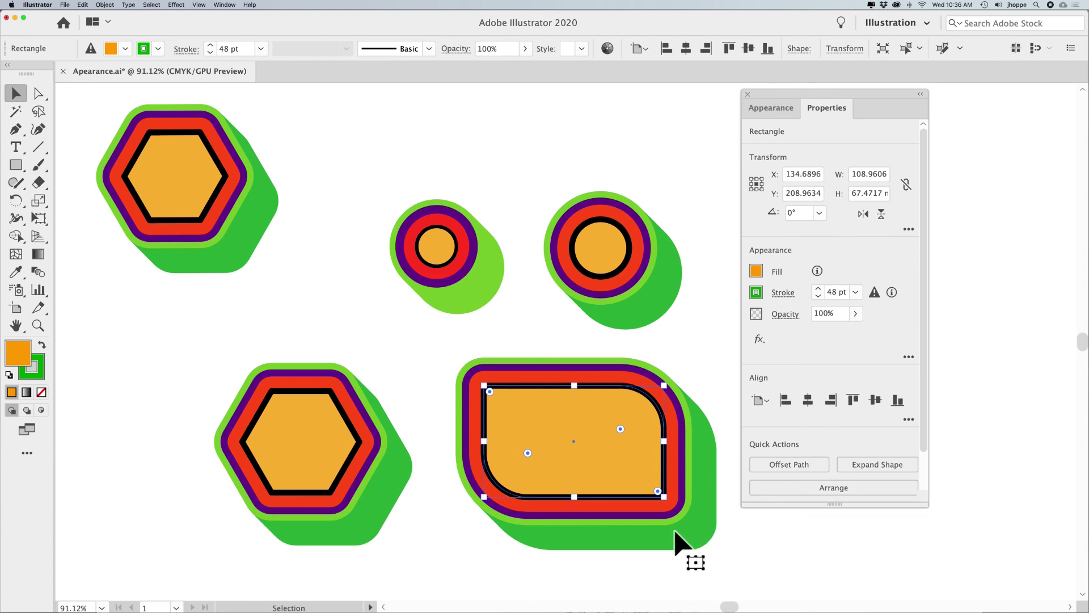
Step: Enable Scale Strokes & Effects and shrink the rounded rectangle to about 81 by 50 mm
left_click(909, 230)
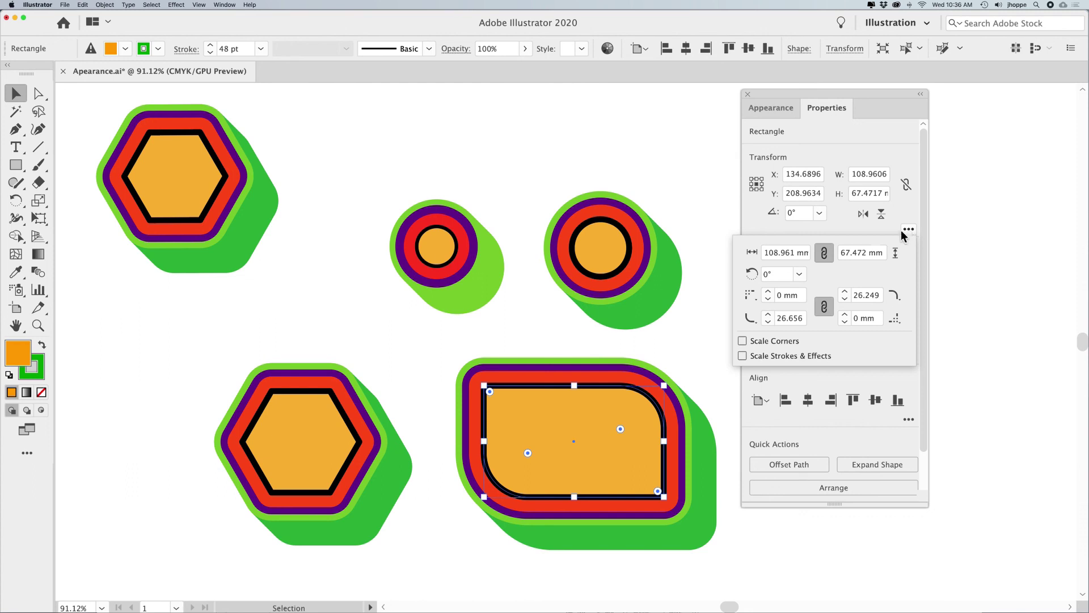
left_click(742, 356)
left_click_drag(664, 497, 688, 473)
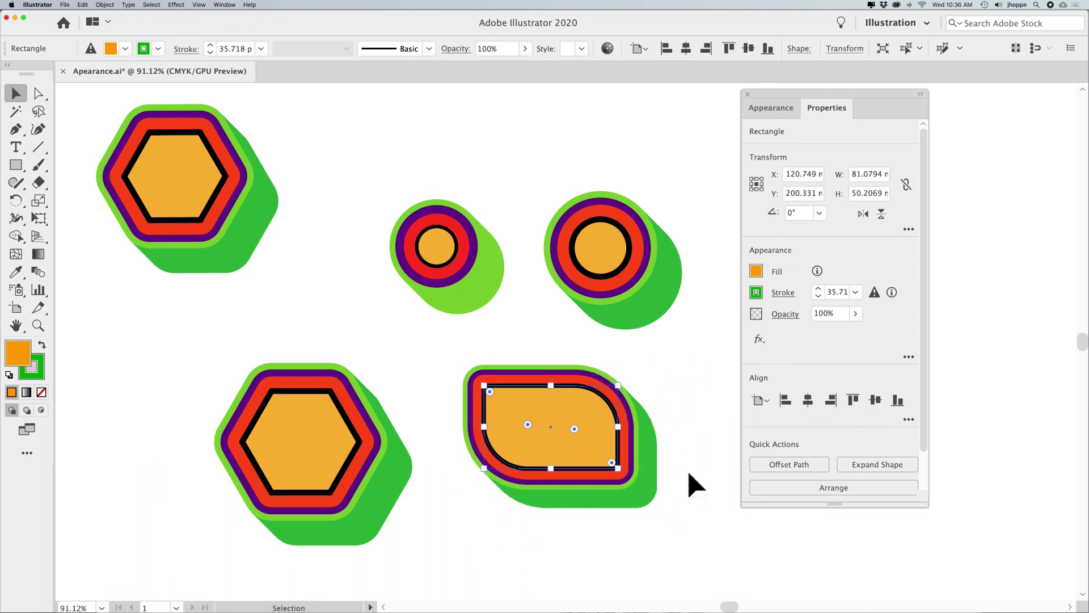
Step: Enable Scale Corners and resize the rounded rectangle to about 87 by 54 mm
left_click(908, 229)
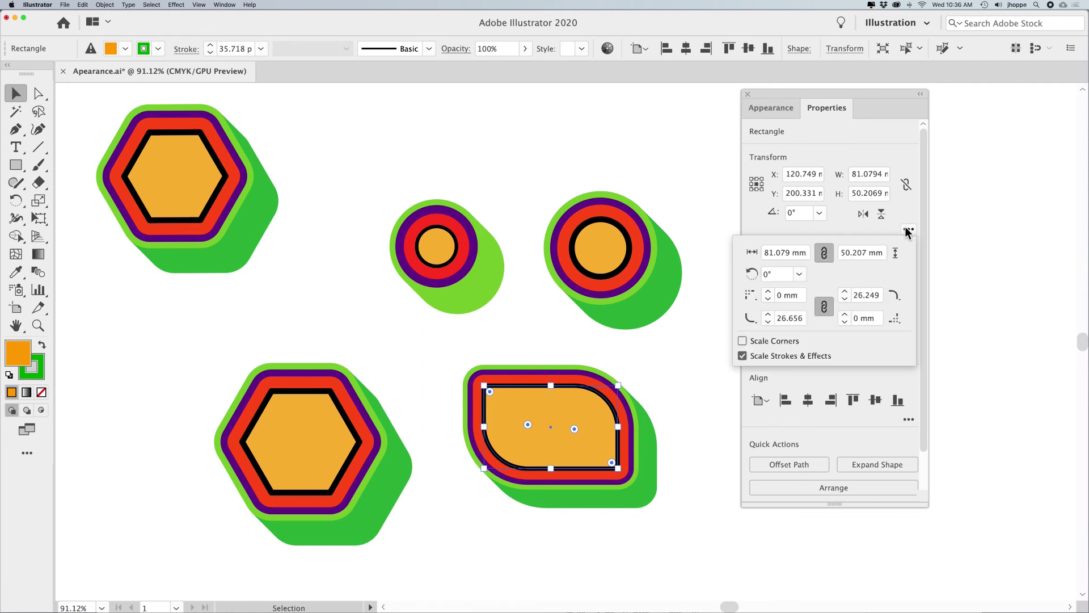
left_click(743, 341)
mouse_move(618, 467)
left_mouse_down()
mouse_move(688, 482)
mouse_move(867, 575)
mouse_move(746, 505)
mouse_move(695, 496)
mouse_move(646, 446)
left_mouse_up()
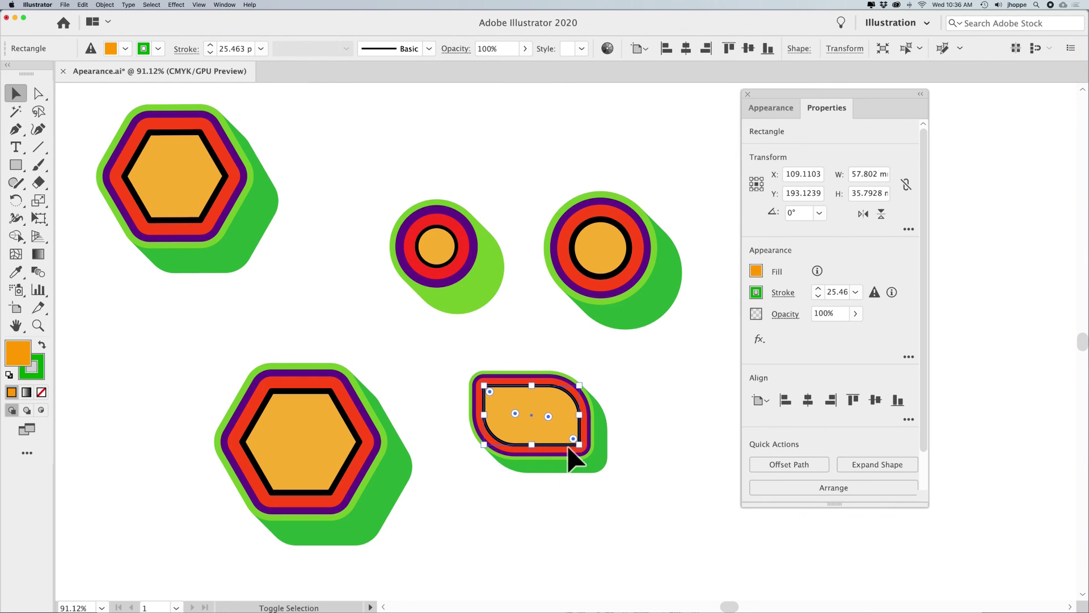
left_click_drag(579, 444, 650, 482)
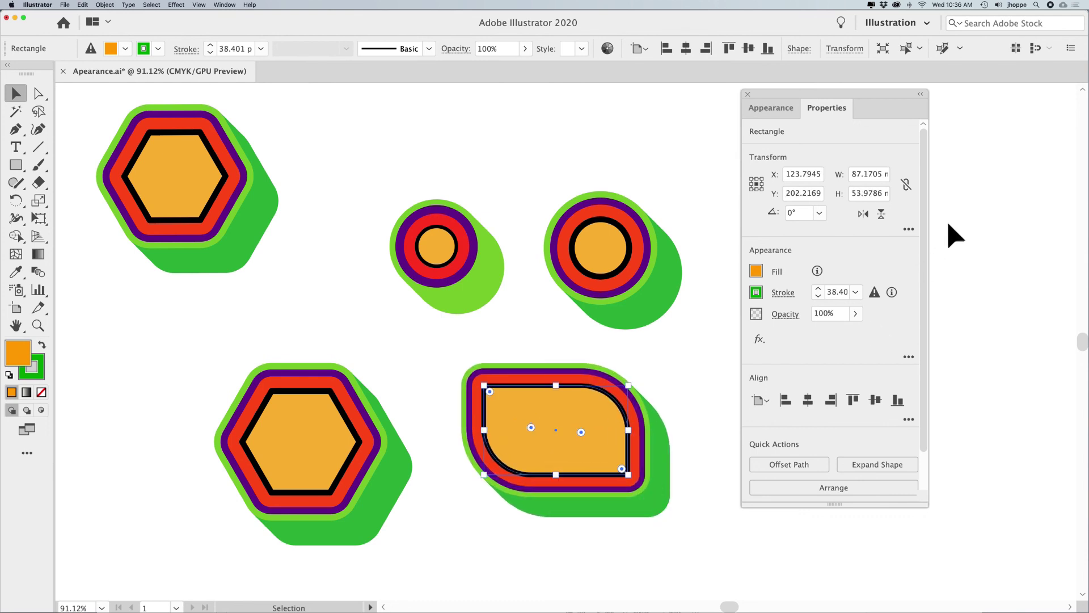
Step: Check the rounded rectangle's corner radii and stroke weights after scaling, and deselect it
left_click(908, 229)
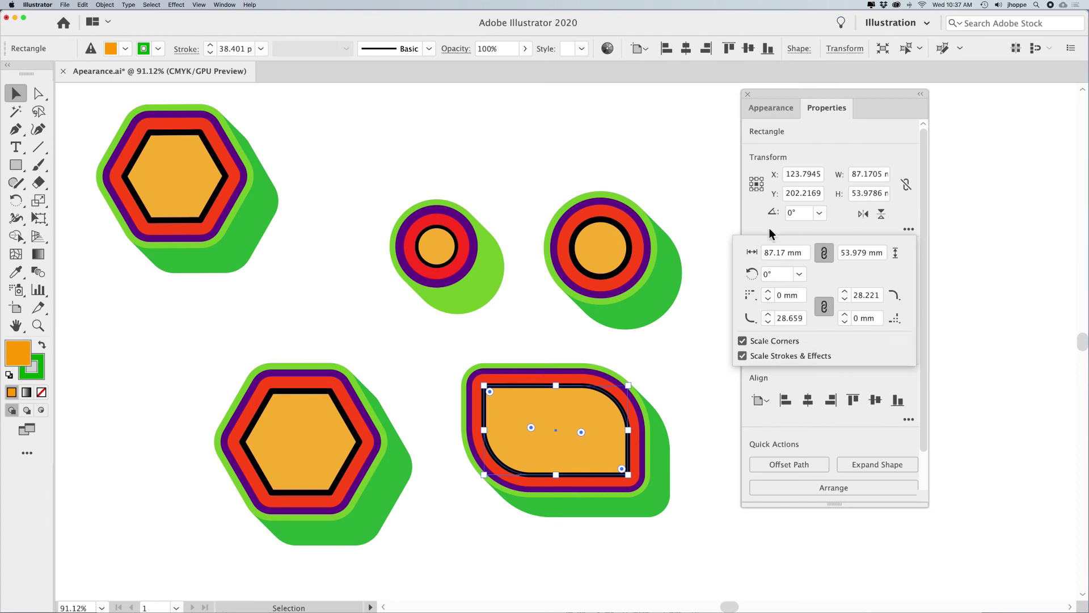
left_click(777, 108)
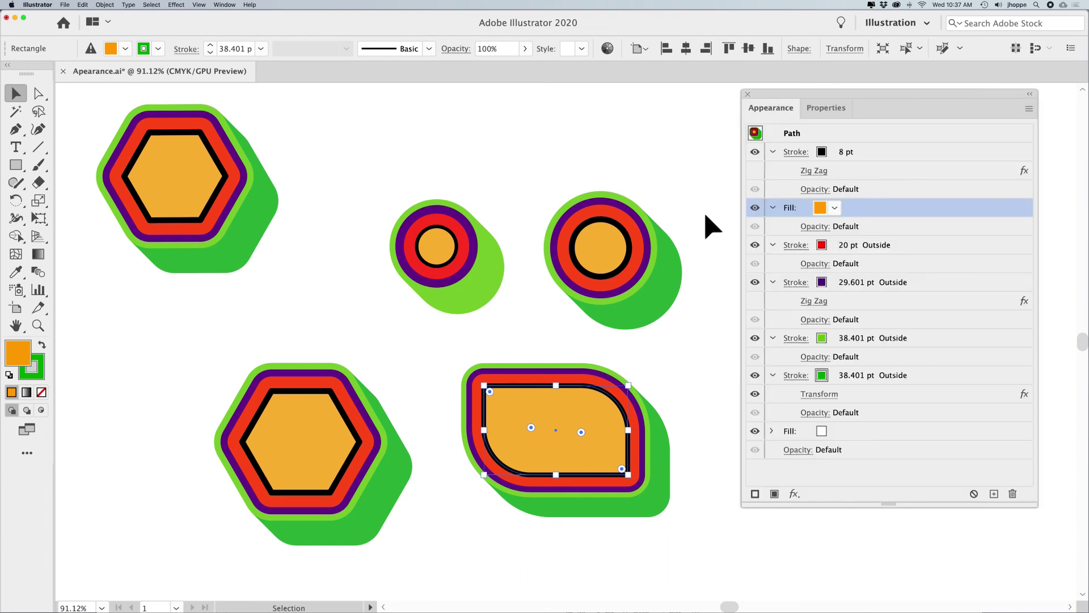
left_click(692, 351)
Step: Select the larger circle, preview the Zig Zag effect on its black stroke, and hide the effect again
left_click(596, 222)
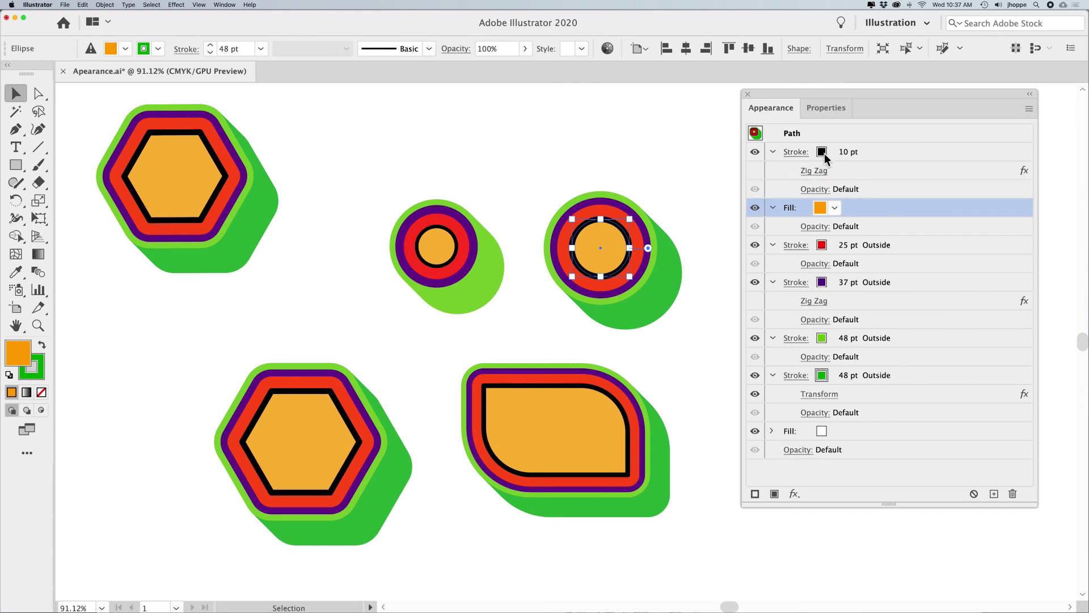
left_click(755, 171)
left_click(755, 172)
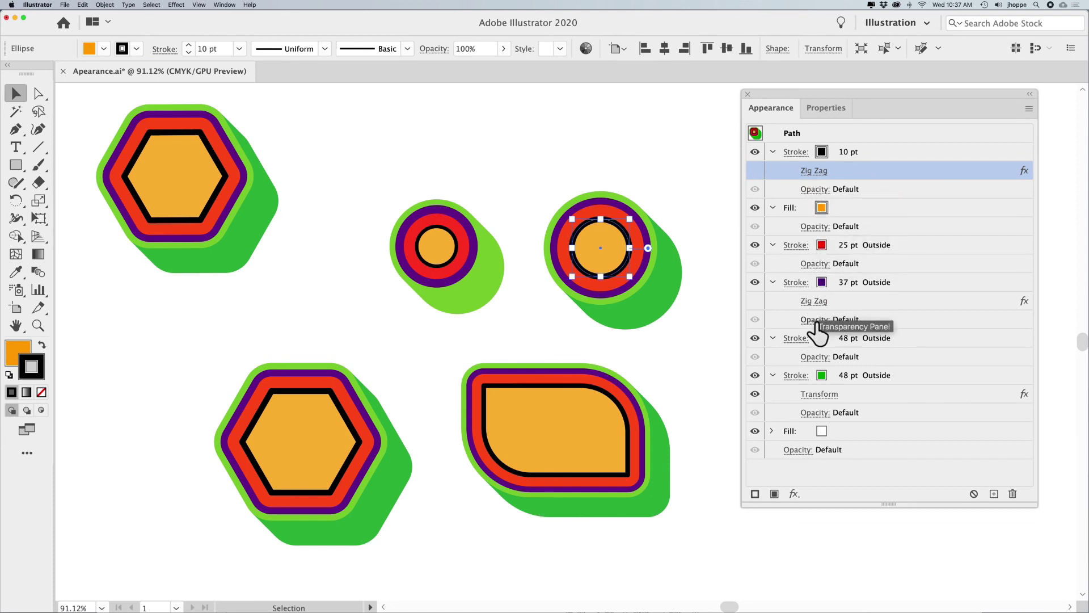
Step: Try the Multiply blending mode on the larger circle's light green stroke and set it back to Normal
left_click(812, 359)
left_click(714, 385)
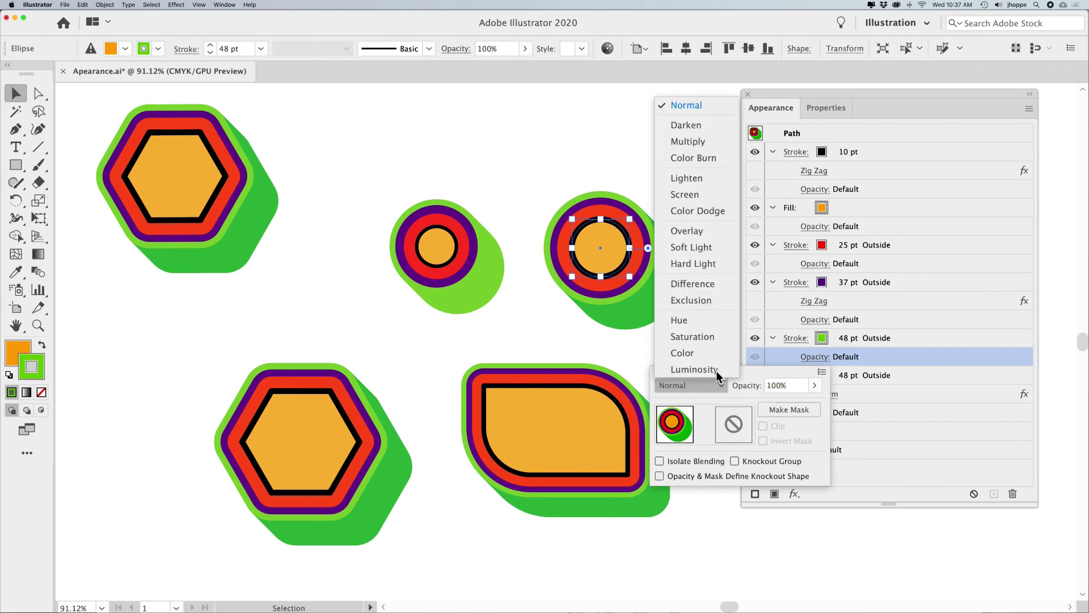
left_click(715, 142)
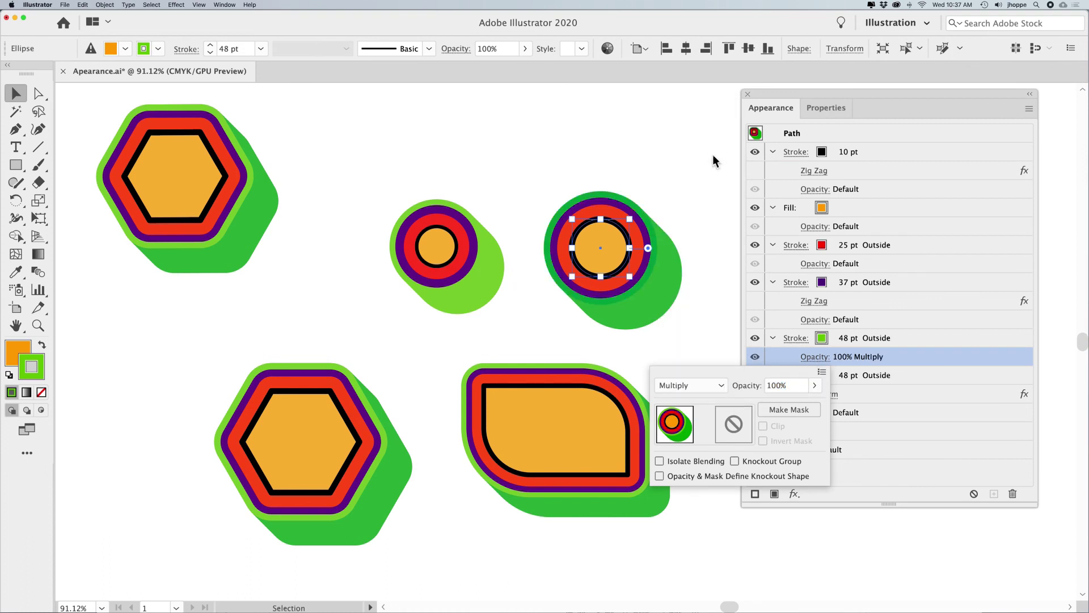
left_click(719, 386)
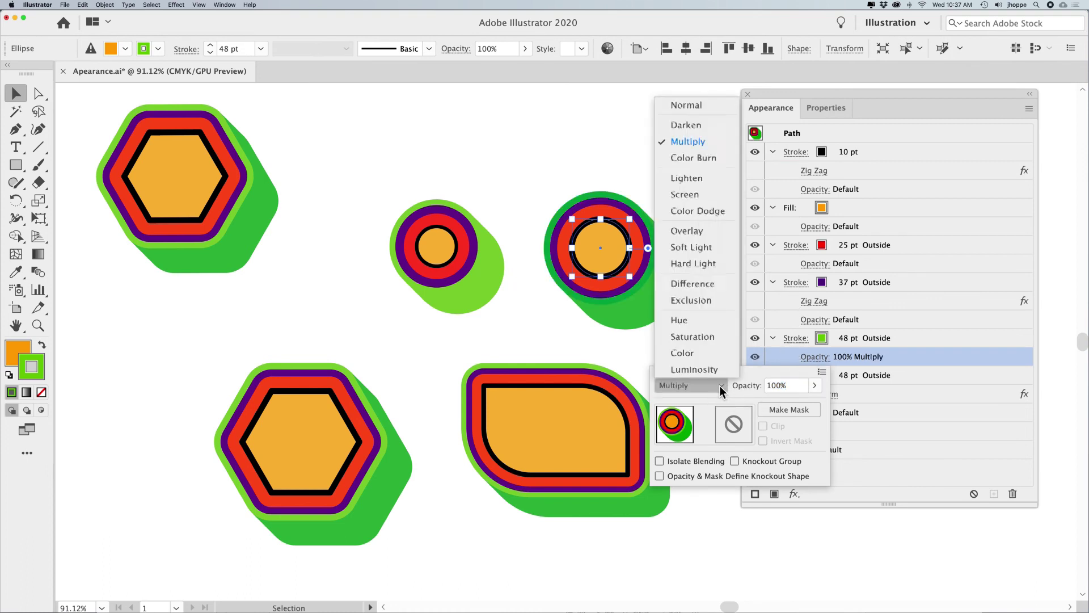
left_click(708, 108)
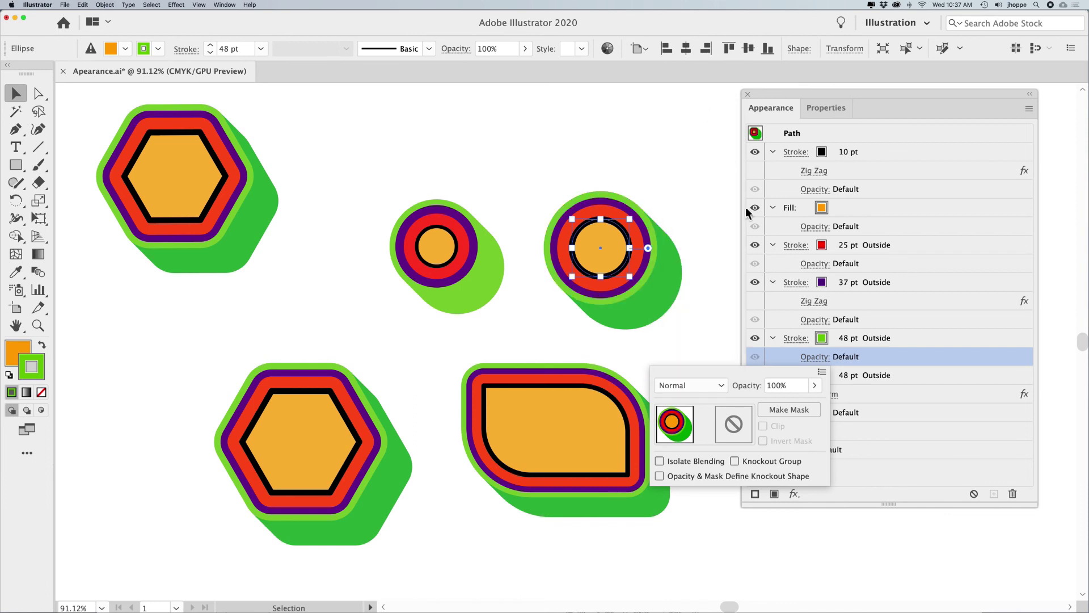
left_click(915, 361)
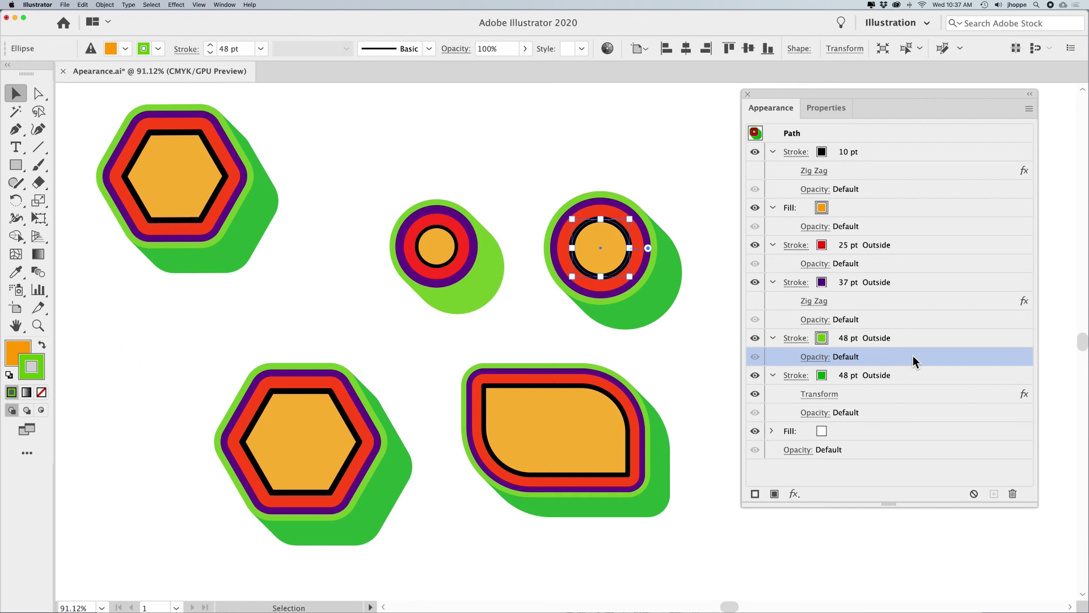
Step: Deselect the larger circle and check the artwork's underlying paths in Outline view before returning to preview
left_click(676, 349)
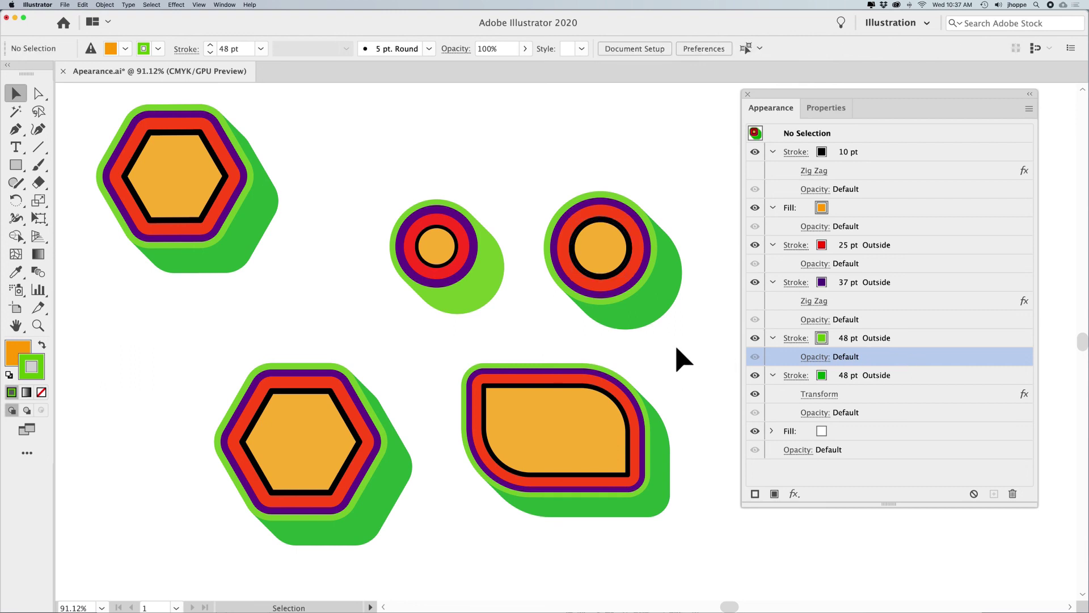
key("super+y")
key("super+y")
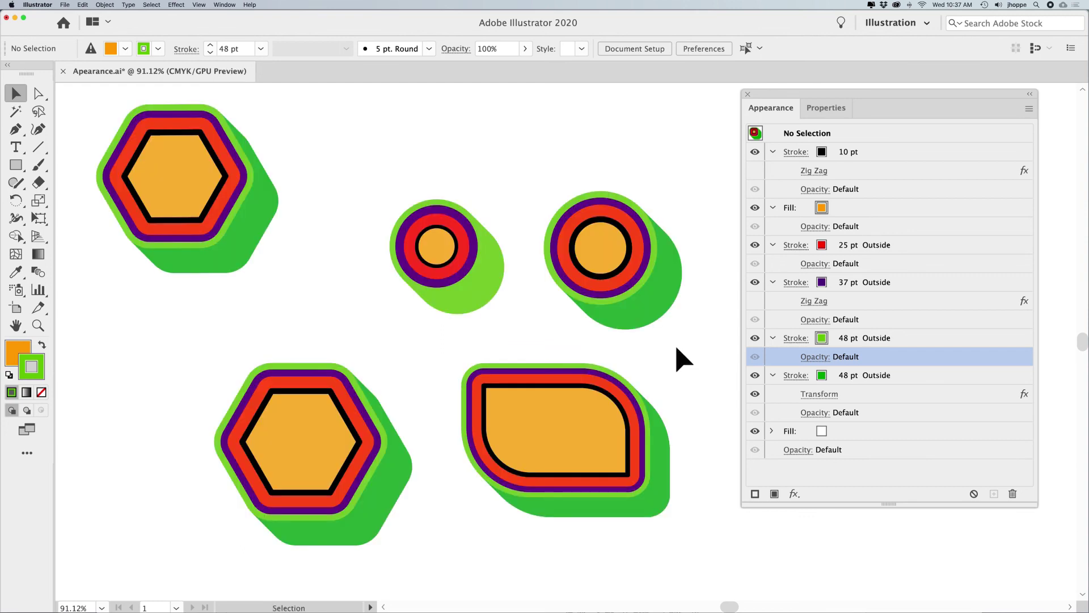